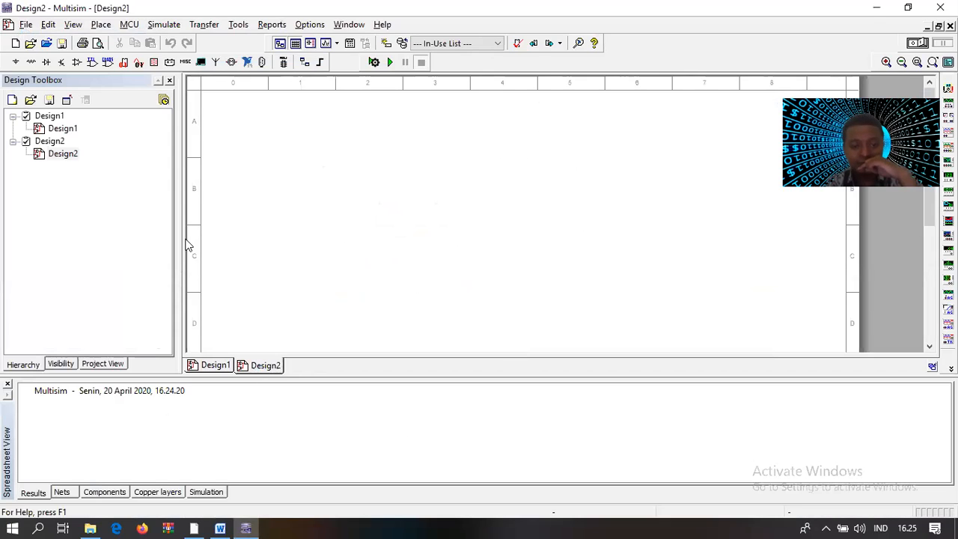
# - Save Design2 in the Circuit Design Suite 13.0 folder as "Praktikum Gerbang Logika_" followed by the author's first name
pyautogui.rightClick(53, 154)
pyautogui.click(74, 187)
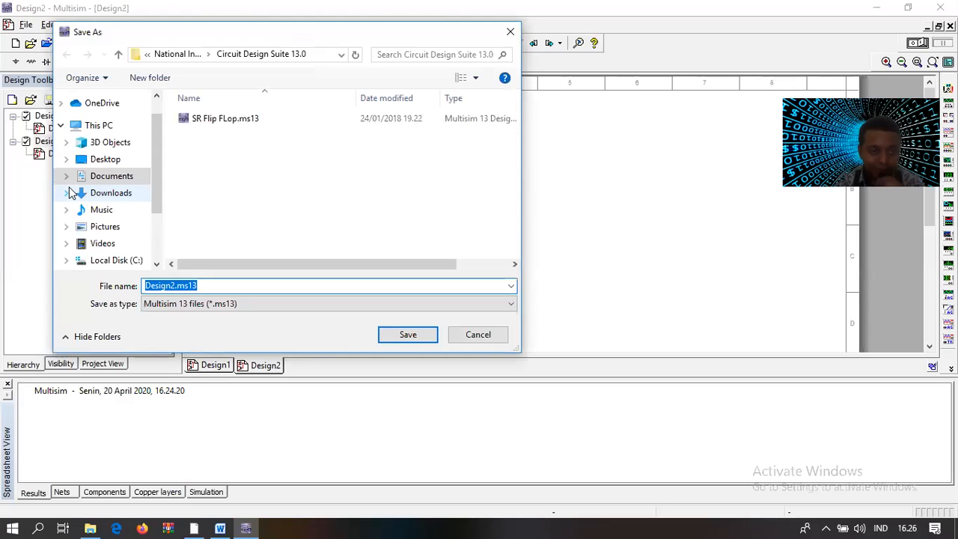
pyautogui.press('Right')
pyautogui.press('Left')
pyautogui.press('Left')
pyautogui.press('Left')
pyautogui.press('Left')
pyautogui.press('Left')
pyautogui.press('BackSpace')
pyautogui.press('BackSpace')
pyautogui.press('BackSpace')
pyautogui.press('BackSpace')
pyautogui.press('BackSpace')
pyautogui.press('BackSpace')
pyautogui.press('BackSpace')
pyautogui.write('PRA')
pyautogui.press('BackSpace')
pyautogui.press('BackSpace')
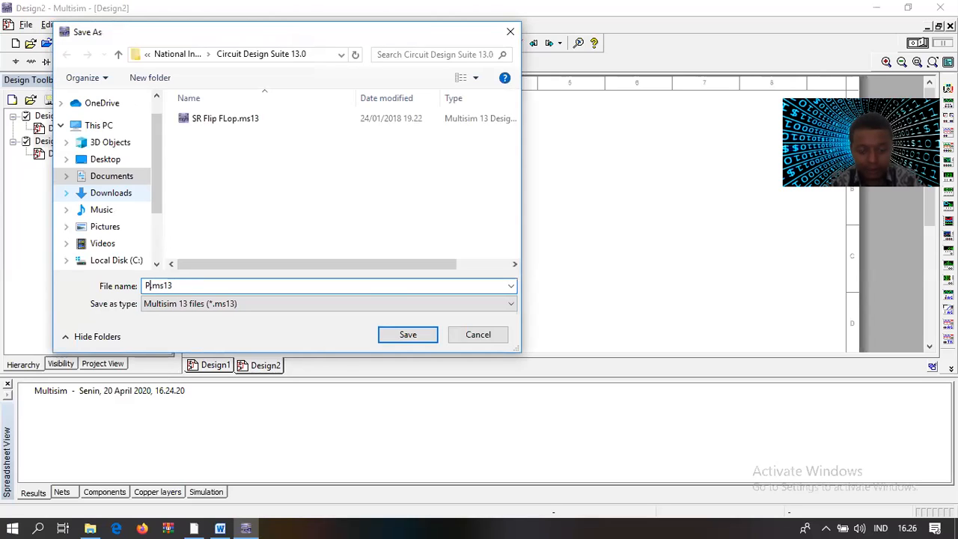
pyautogui.write('raktikum Ge')
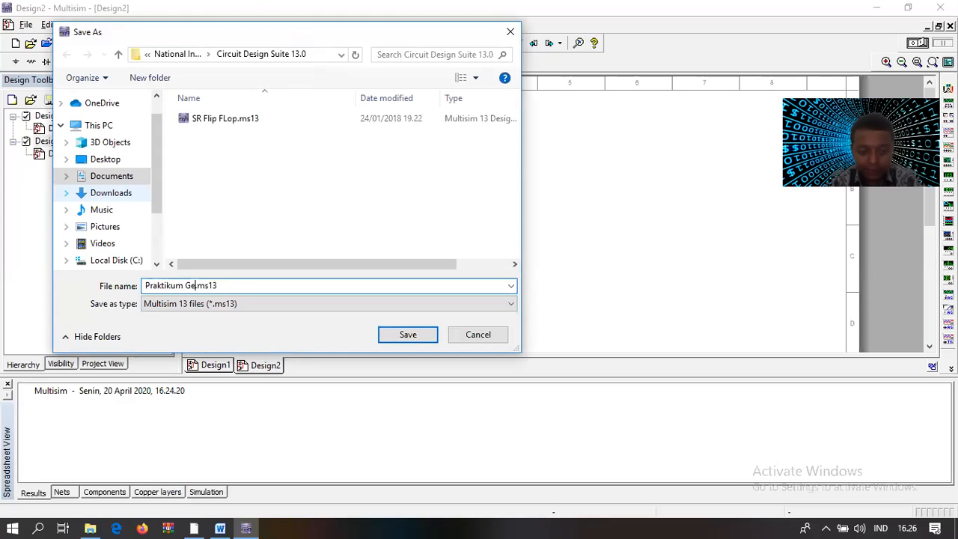
pyautogui.write('rbang')
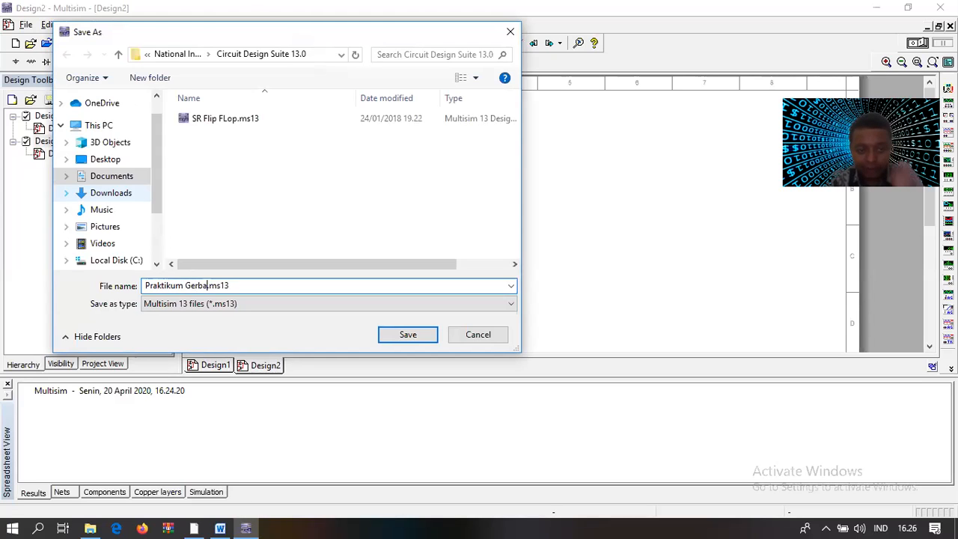
pyautogui.write(' Logik')
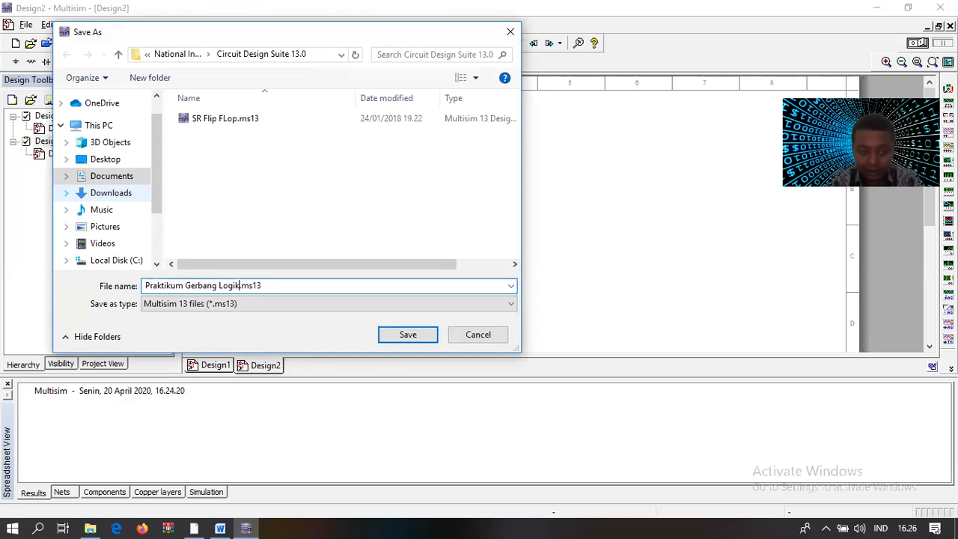
pyautogui.write('a_')
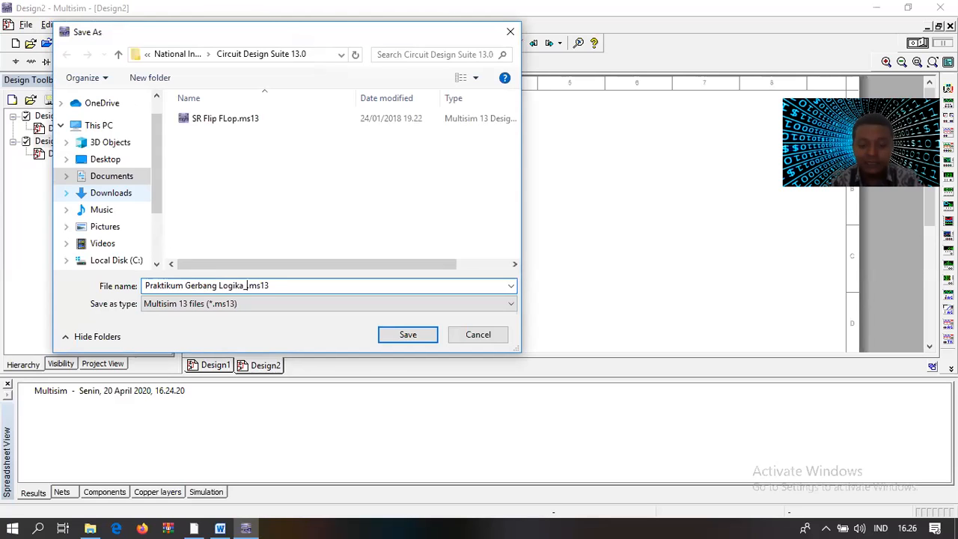
pyautogui.write('L')
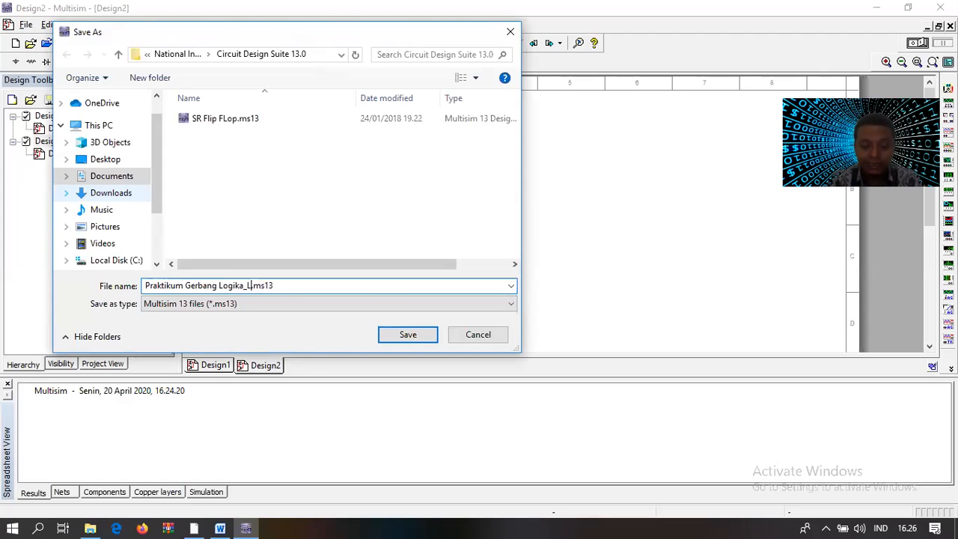
pyautogui.press('BackSpace')
pyautogui.write('Haidar')
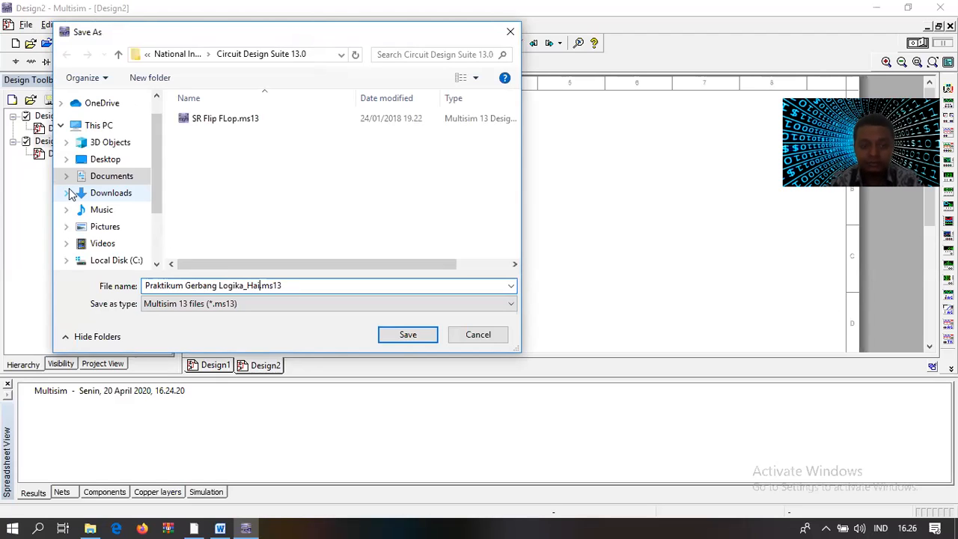
pyautogui.click(407, 336)
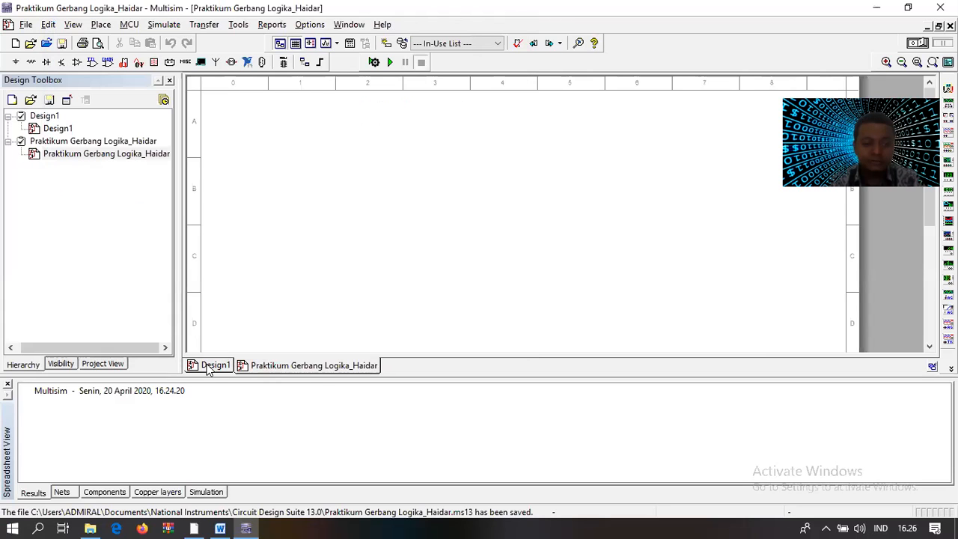
# - View the Design1 sheet, return to the renamed design, and check the logic gate circuit in the Word document GERBANG LOGIKA.docx
pyautogui.moveTo(209, 368)
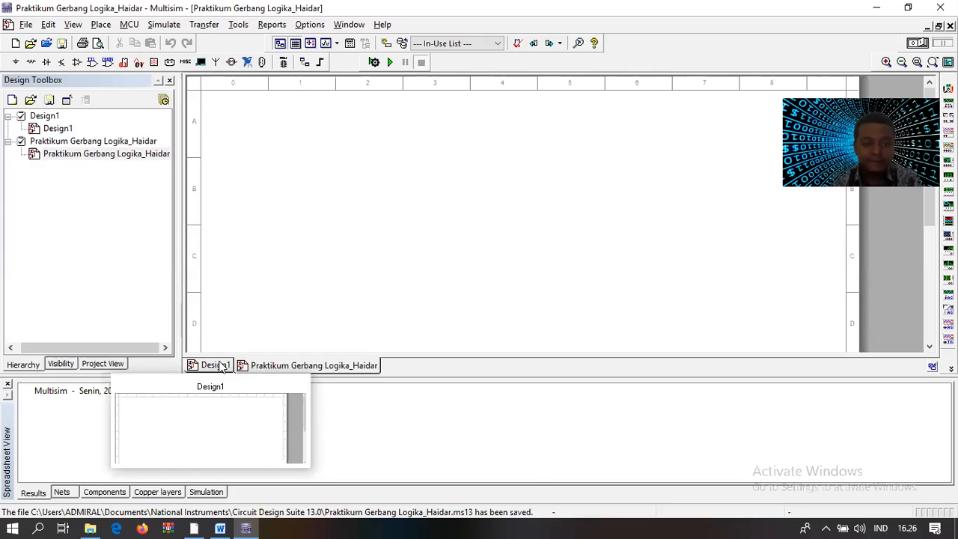
pyautogui.click(214, 365)
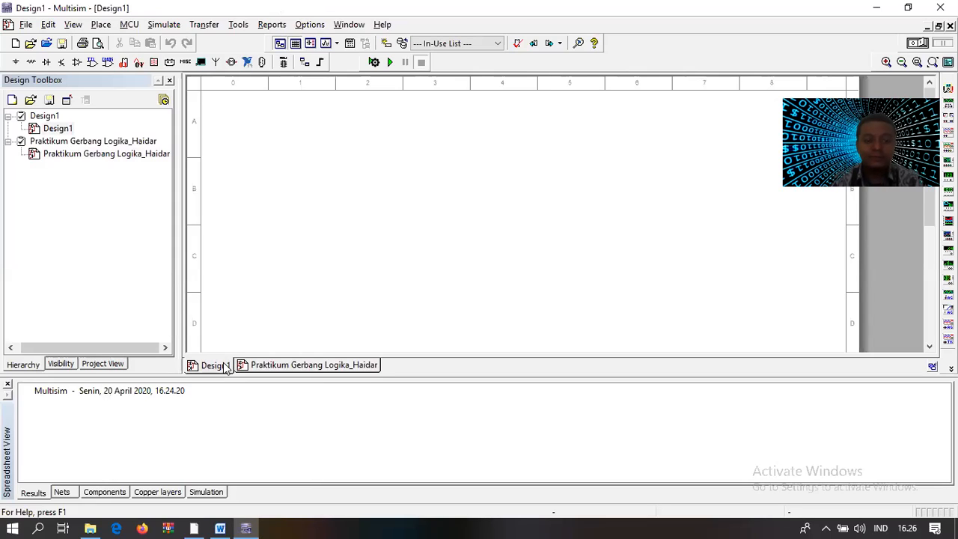
pyautogui.click(277, 366)
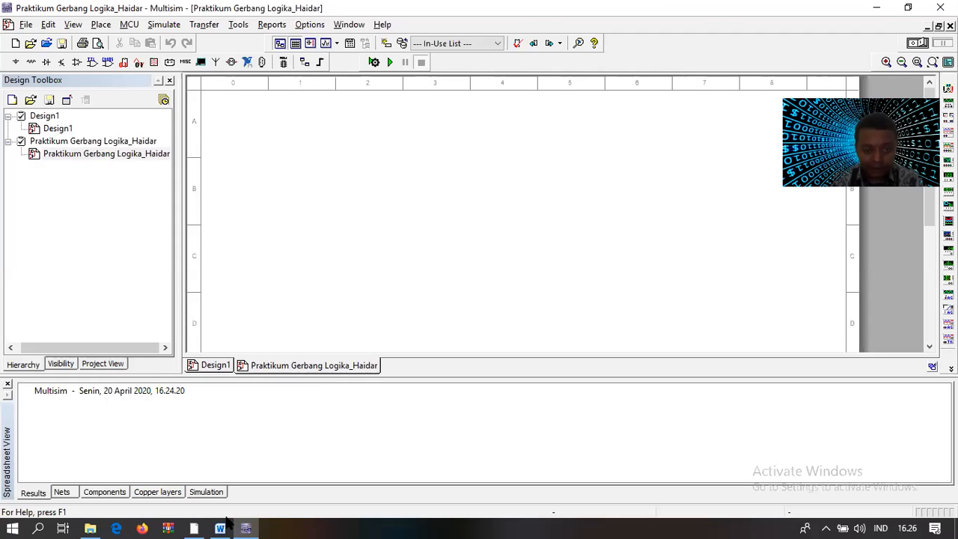
pyautogui.hotkey('alt', 'Tab')
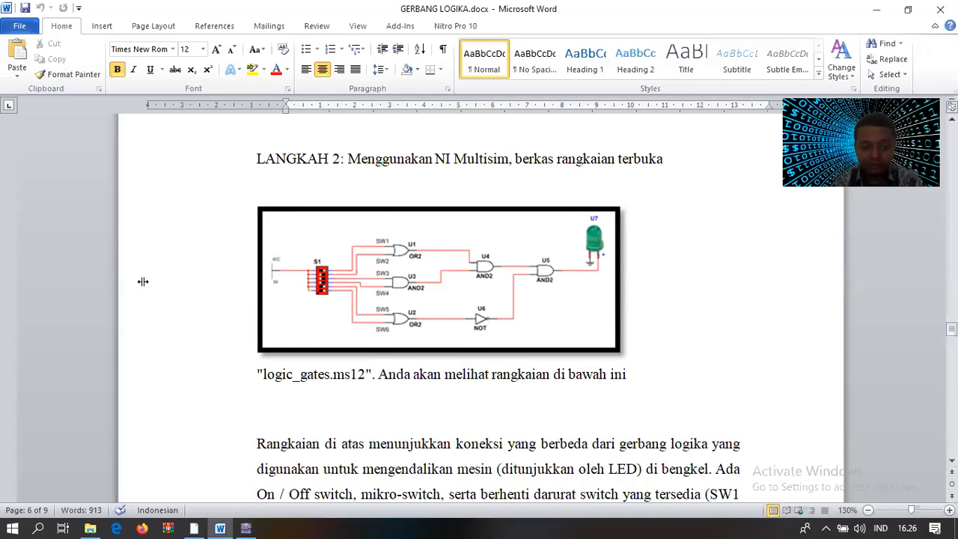
pyautogui.hotkey('alt', 'Tab')
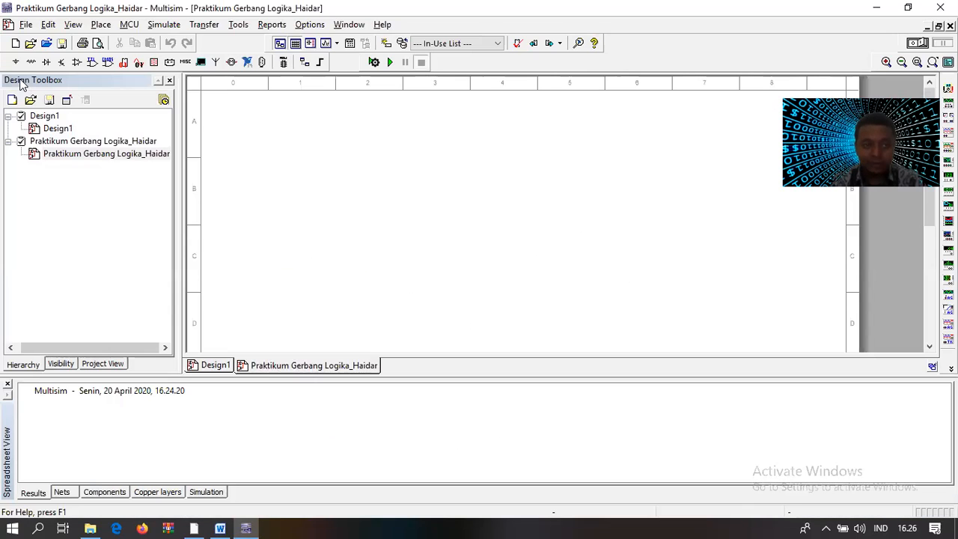
# - Place an OR2 gate from the Misc Digital TIL family in the upper middle of the renamed design's sheet
pyautogui.click(124, 66)
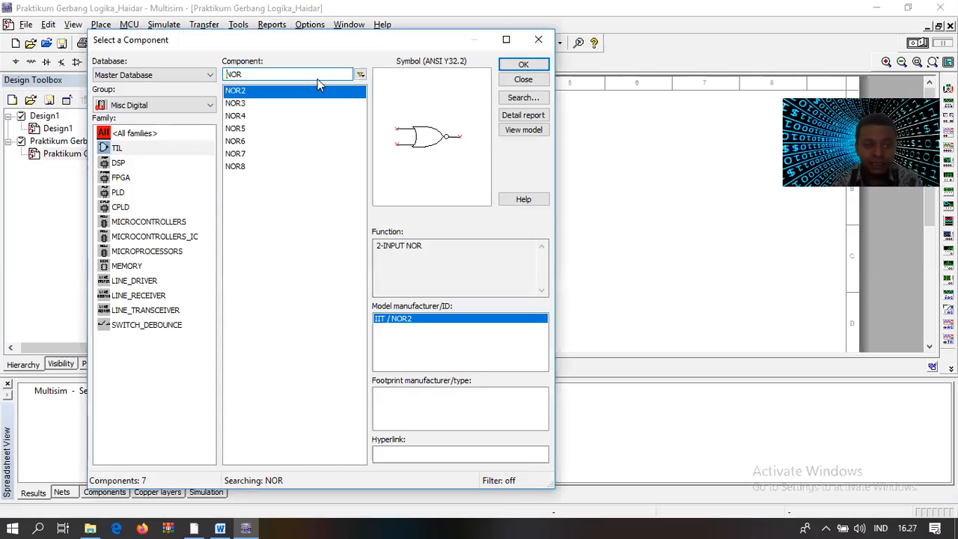
pyautogui.click(334, 75)
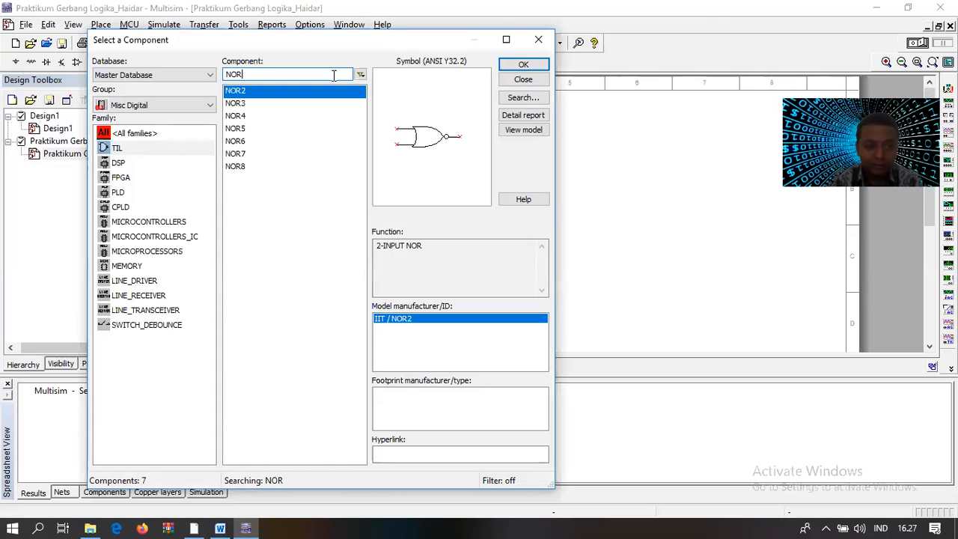
pyautogui.press('BackSpace')
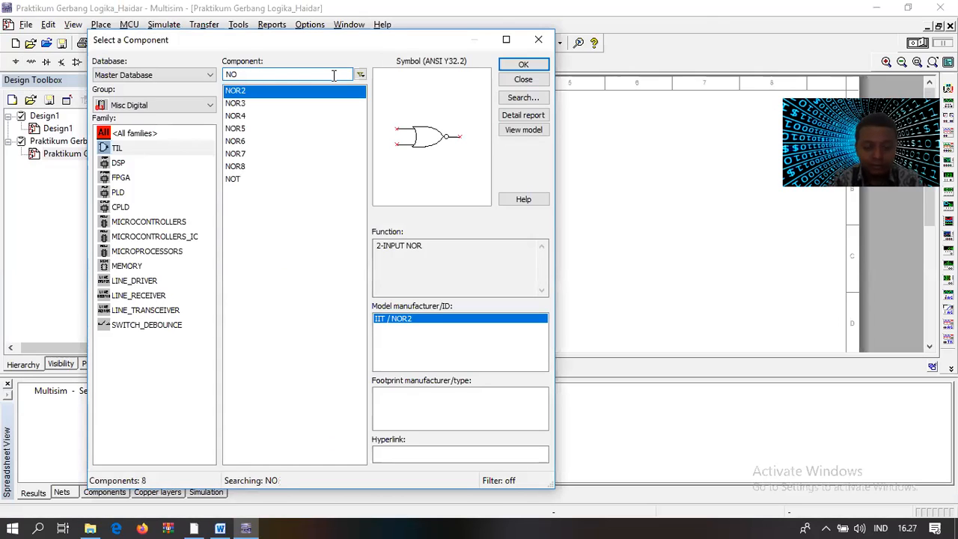
pyautogui.press('BackSpace')
pyautogui.press('BackSpace')
pyautogui.write('o')
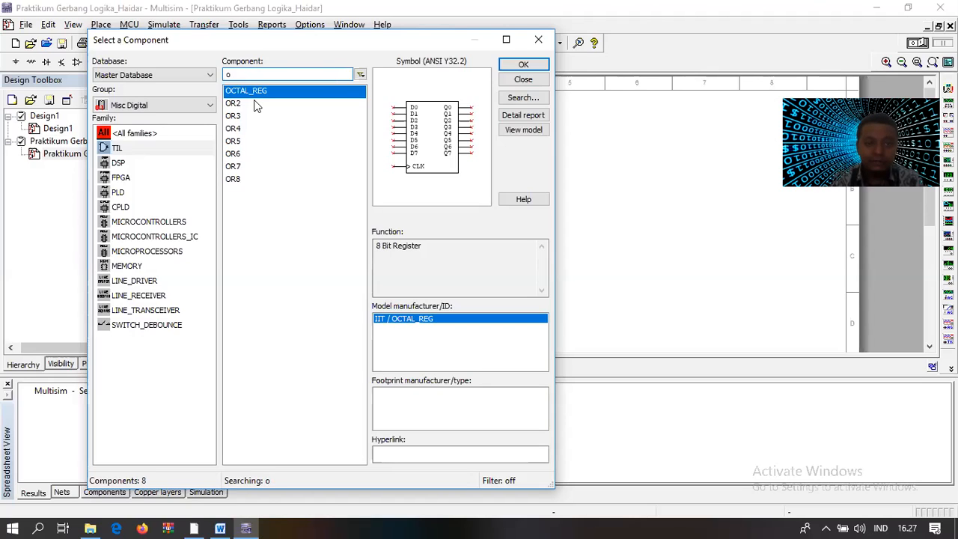
pyautogui.click(254, 104)
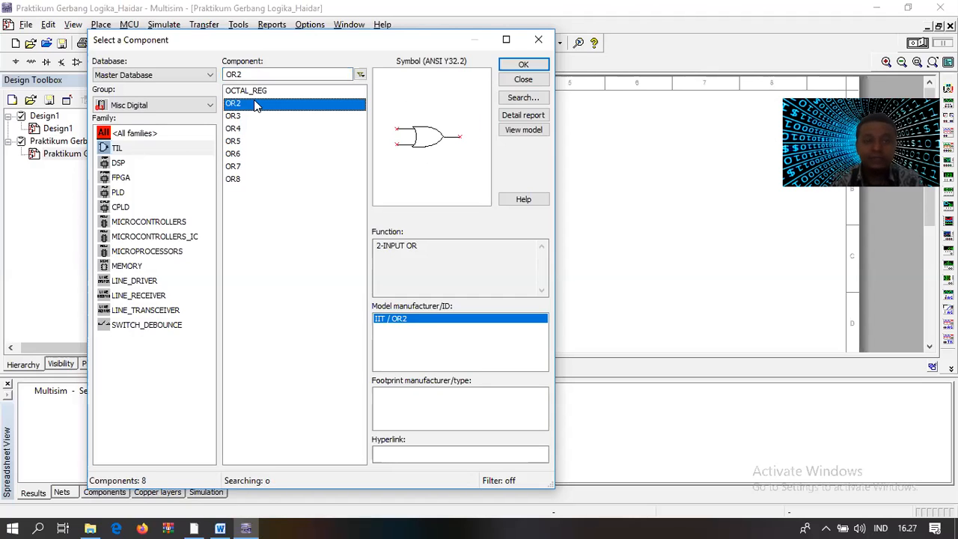
pyautogui.click(521, 66)
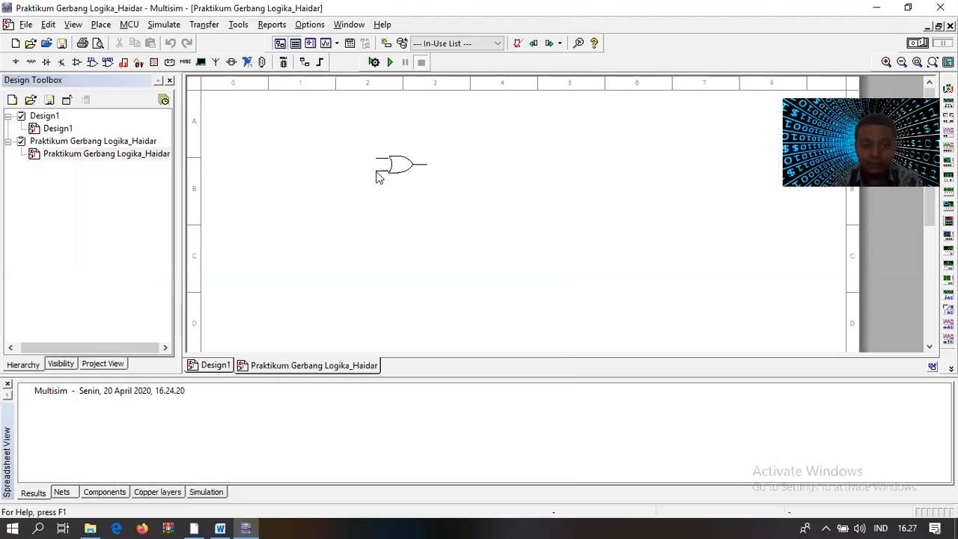
pyautogui.click(457, 185)
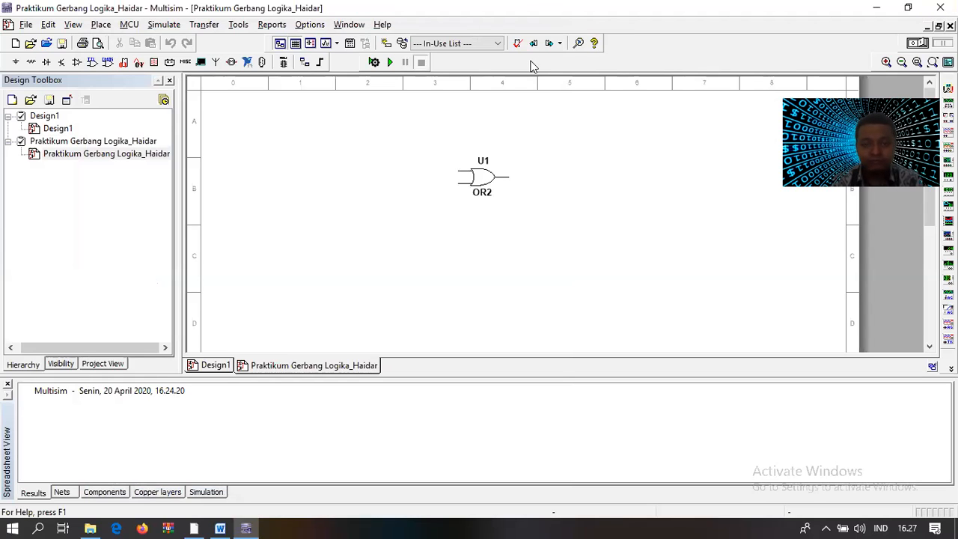
# - Place a second OR2 gate below the first one and close the component selection
pyautogui.click(449, 295)
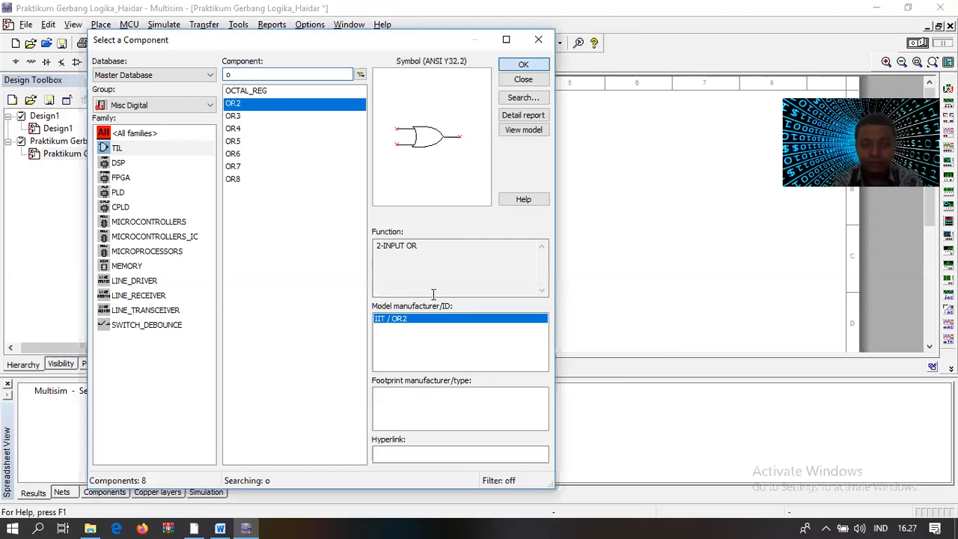
pyautogui.click(521, 82)
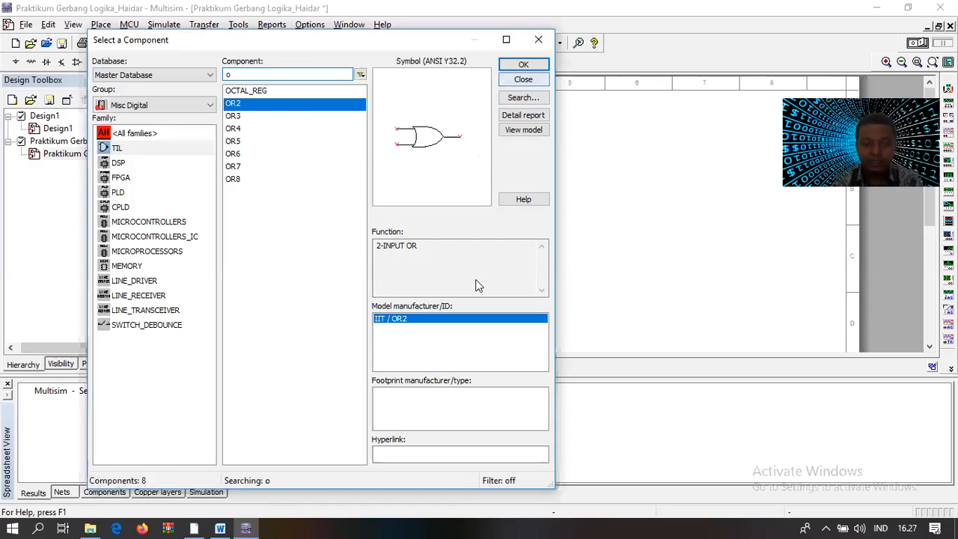
pyautogui.click(487, 270)
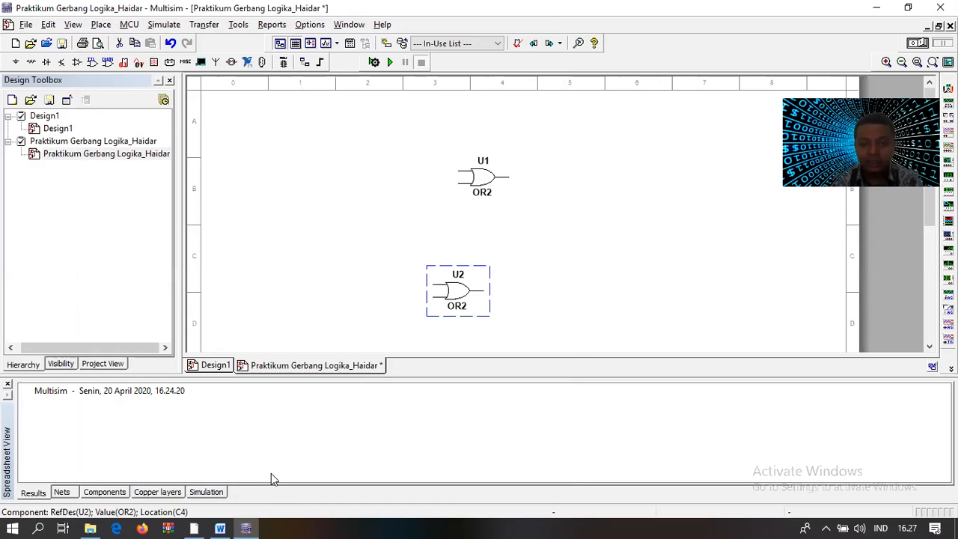
# - Following the circuit in the Word document, move the two OR2 gates farther apart vertically, leaving room for a gate between them
pyautogui.click(220, 529)
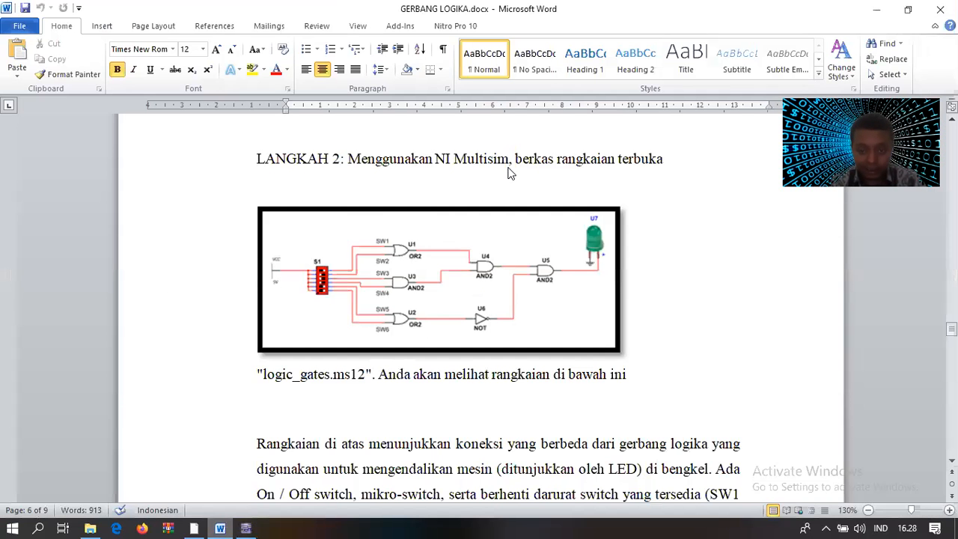
pyautogui.hotkey('alt', 'Tab')
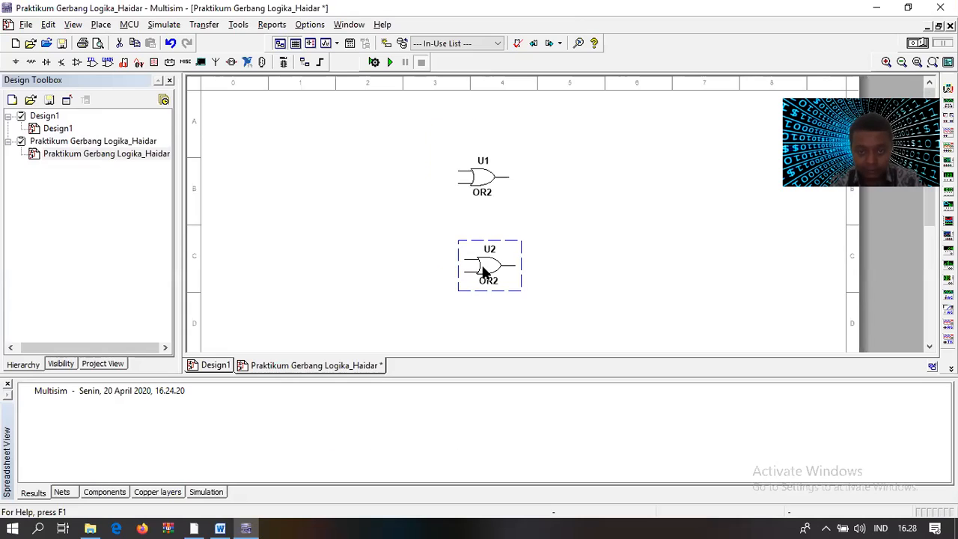
pyautogui.moveTo(482, 183); pyautogui.dragTo(462, 158)
pyautogui.moveTo(484, 268); pyautogui.dragTo(466, 315)
pyautogui.click(548, 293)
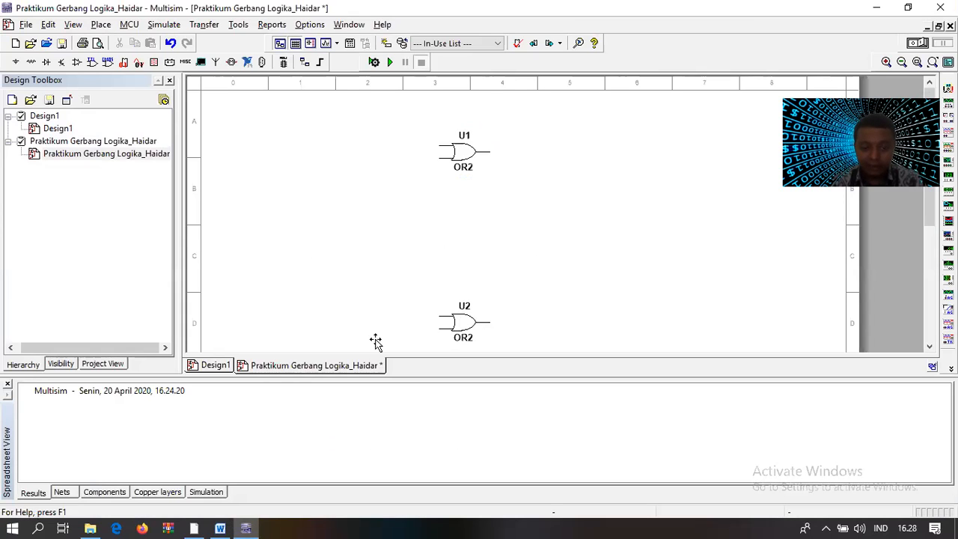
# - Following the Word circuit, place an AND2 gate between the two OR2 gates and a second AND2 gate to the right of them
pyautogui.hotkey('alt', 'Tab')
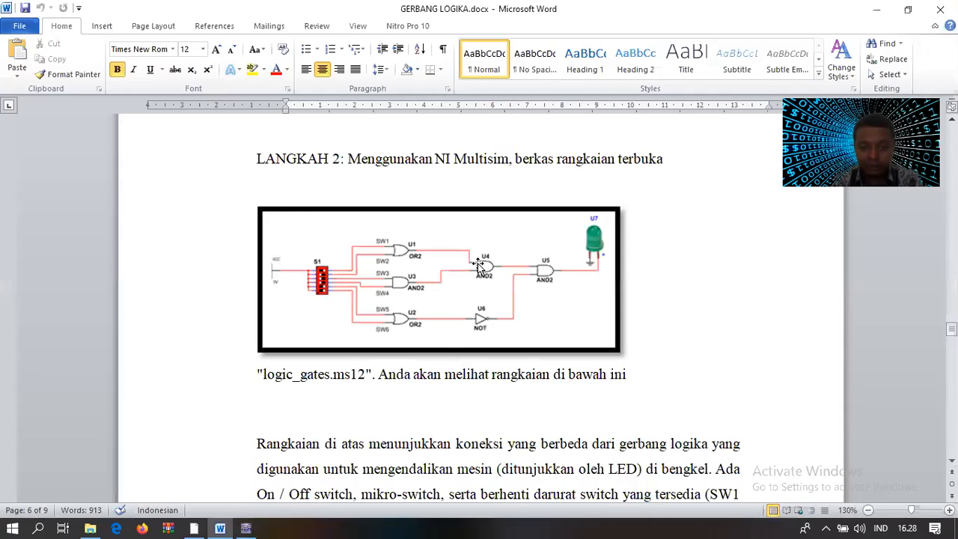
pyautogui.click(246, 529)
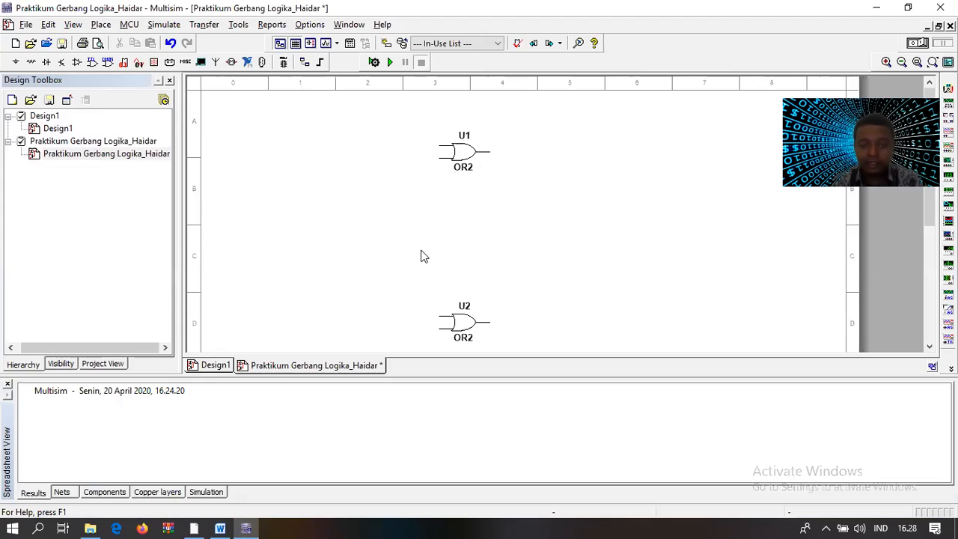
pyautogui.click(126, 65)
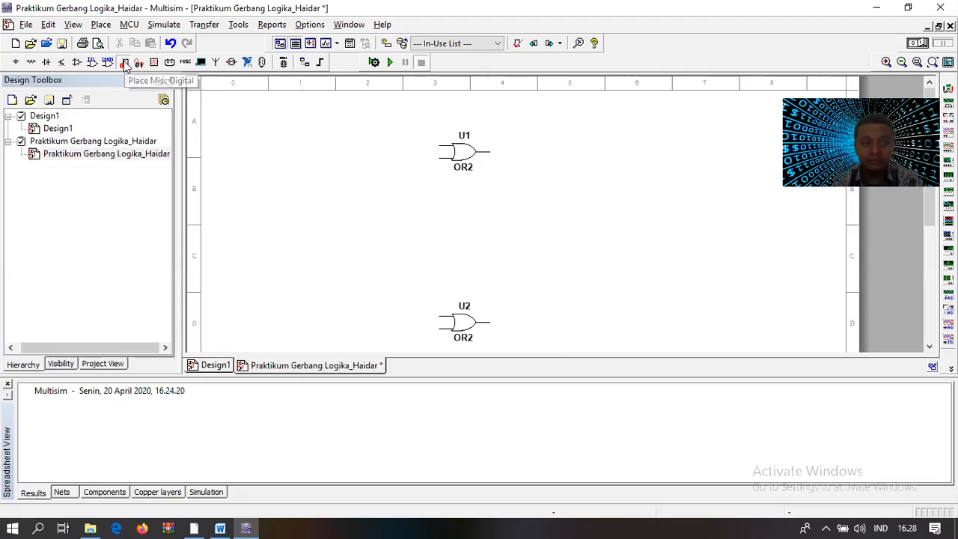
pyautogui.press('BackSpace')
pyautogui.write('and')
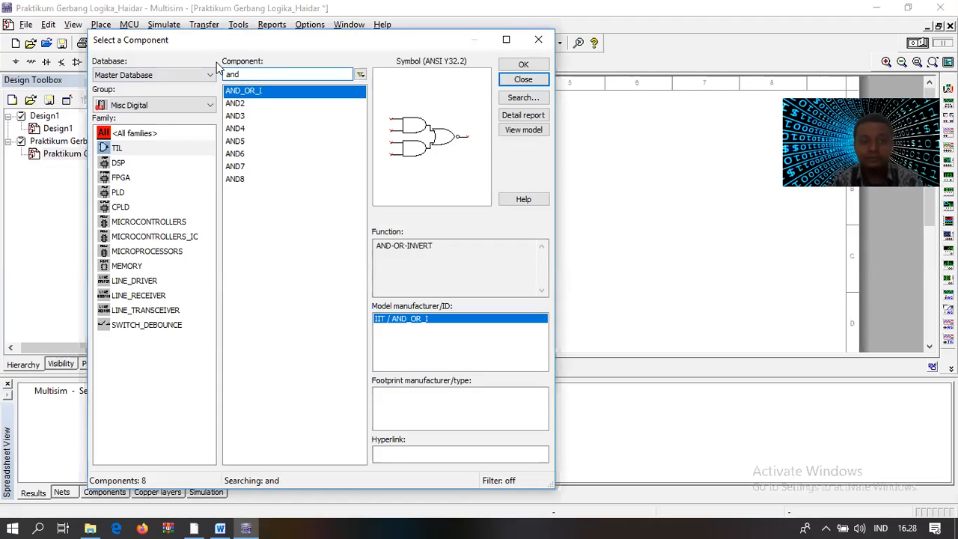
pyautogui.click(244, 103)
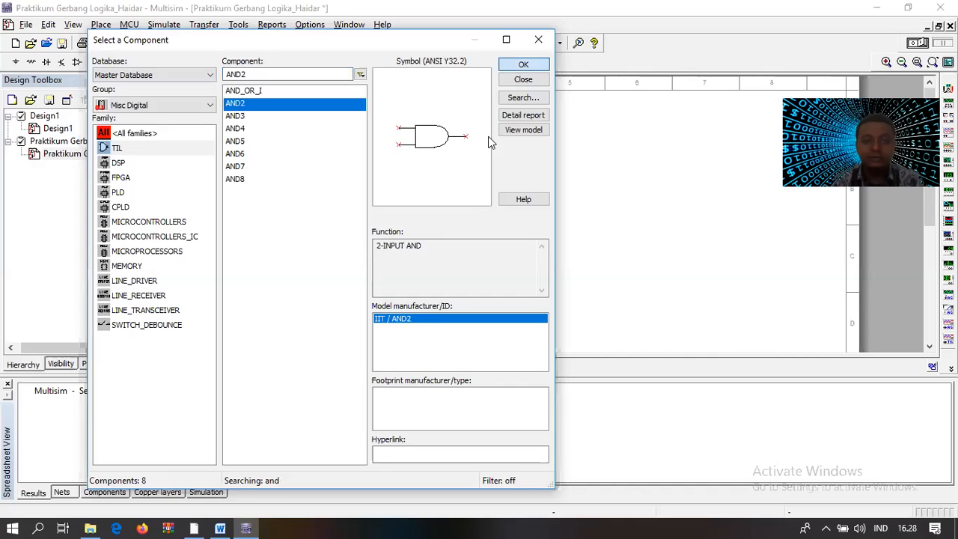
pyautogui.press('Return')
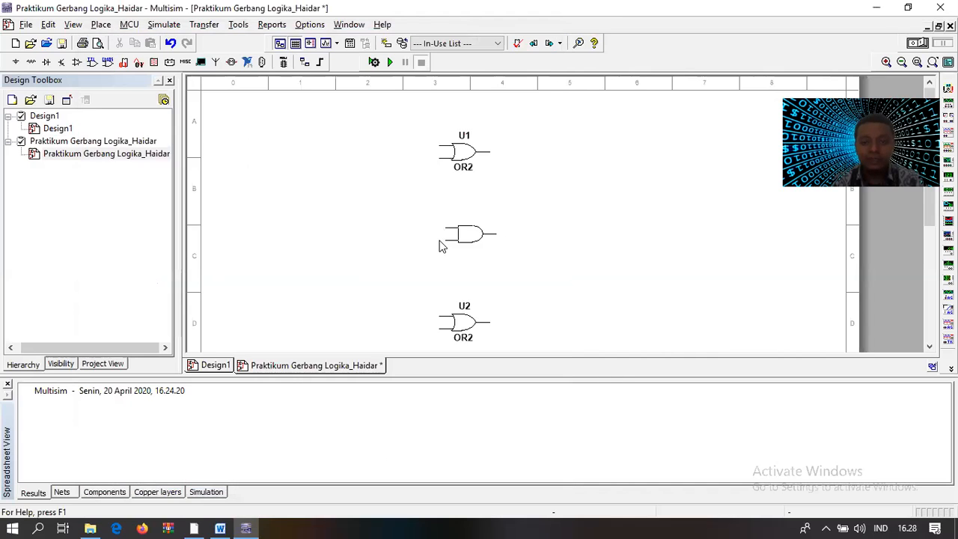
pyautogui.click(436, 233)
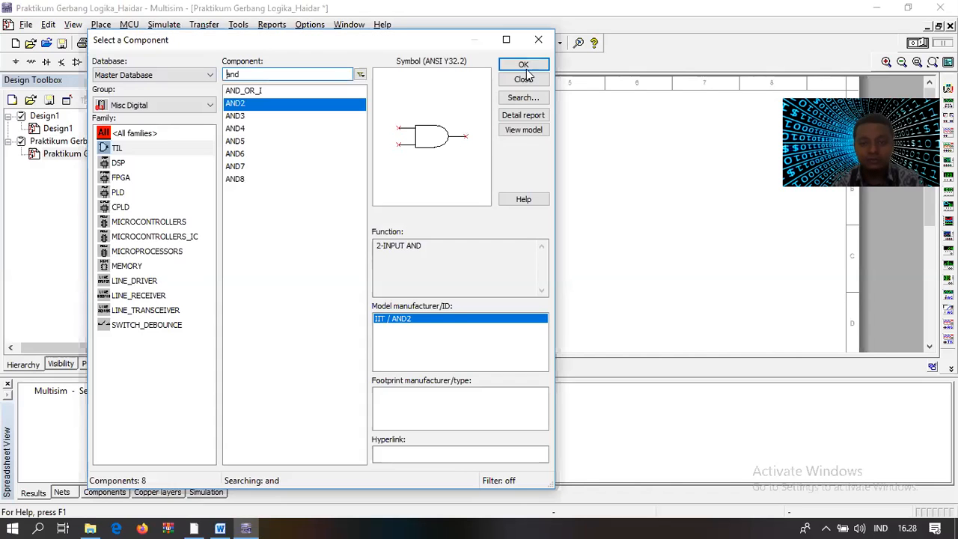
pyautogui.press('Return')
pyautogui.click(609, 175)
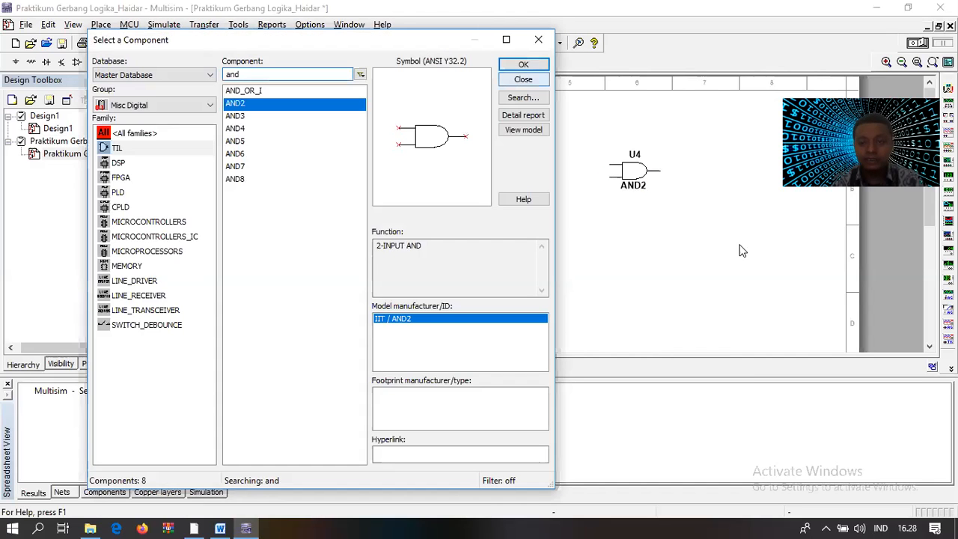
# - Place a third AND2 gate to the lower right of the second AND2 gate and close the component selection
pyautogui.press('Return')
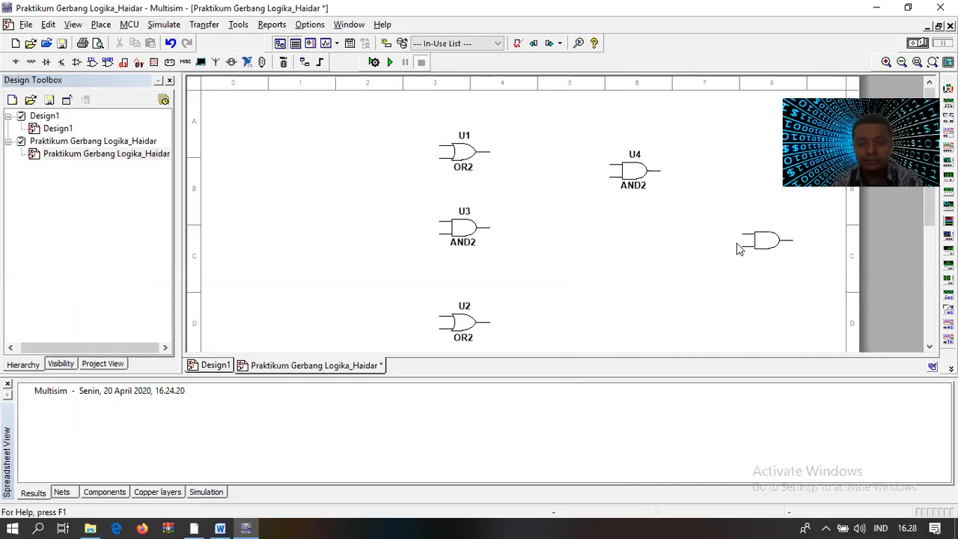
pyautogui.click(737, 249)
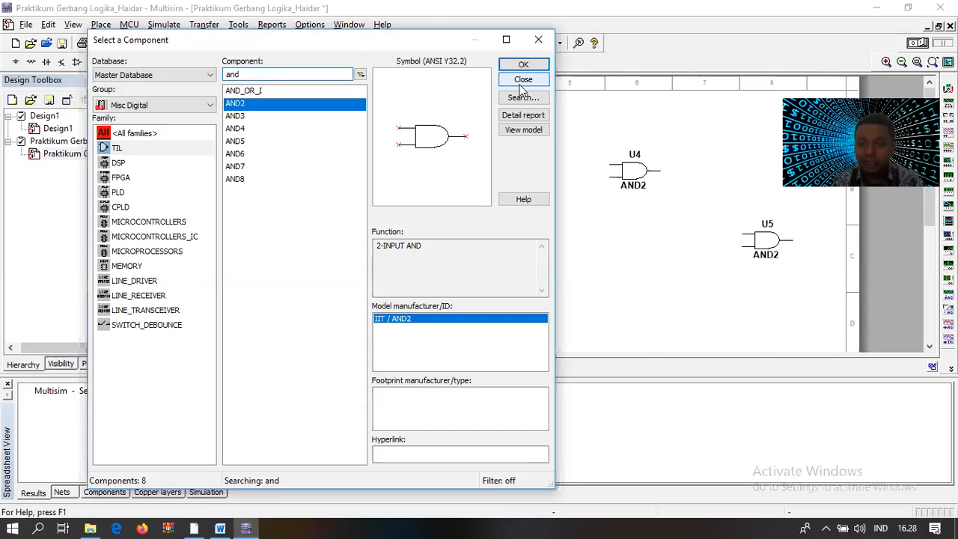
pyautogui.click(523, 81)
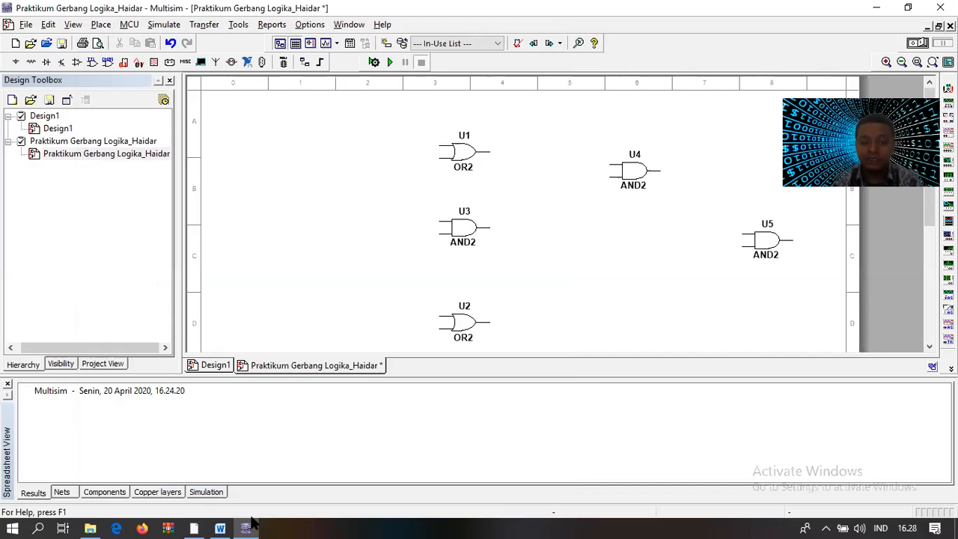
# - Following the circuit in the Word document, place a NOT gate below the second AND2 gate, level with the lower OR2 gate
pyautogui.click(221, 526)
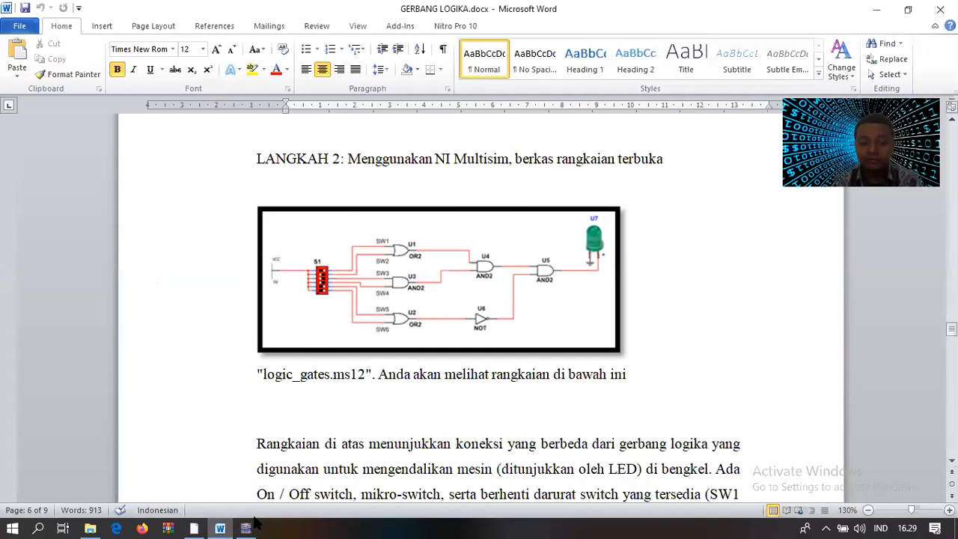
pyautogui.hotkey('alt', 'Tab')
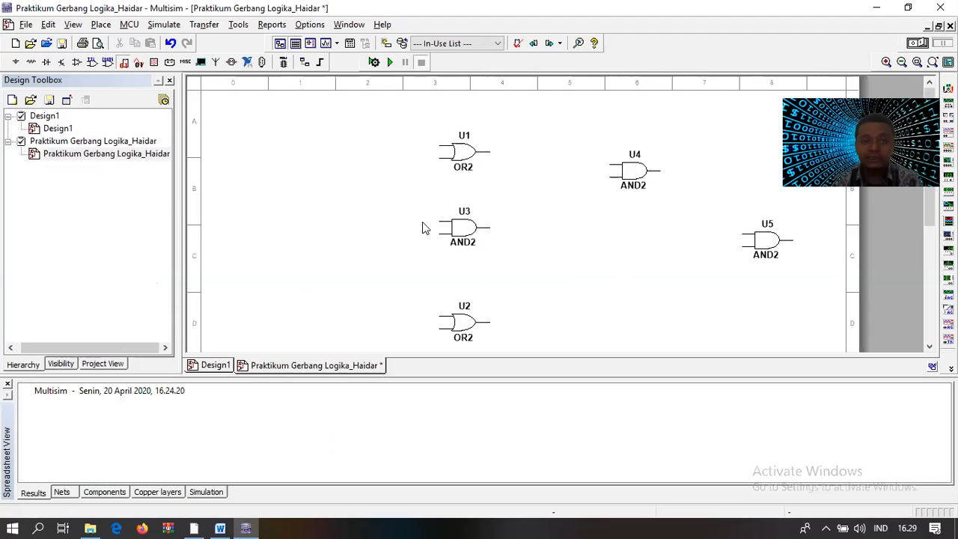
pyautogui.hotkey('ctrl', 'w')
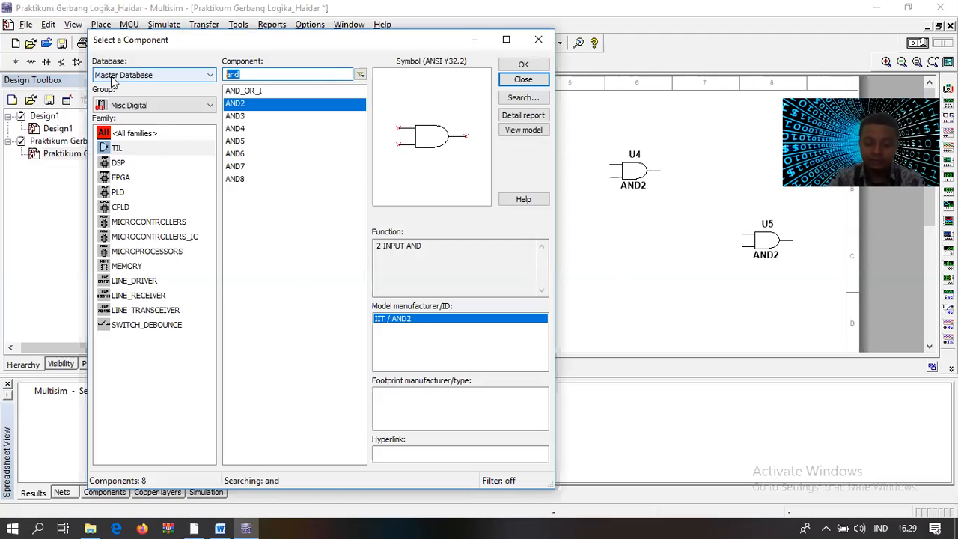
pyautogui.write('not')
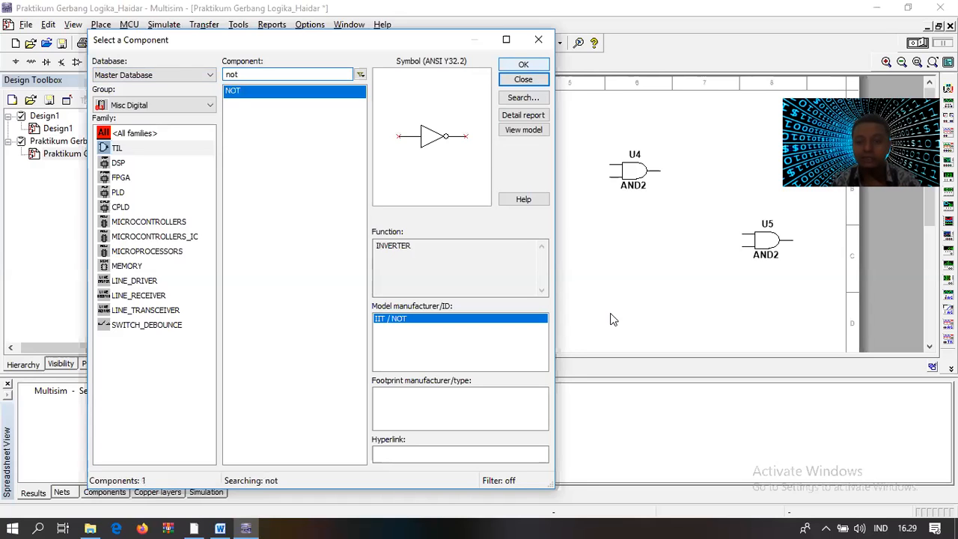
pyautogui.press('Return')
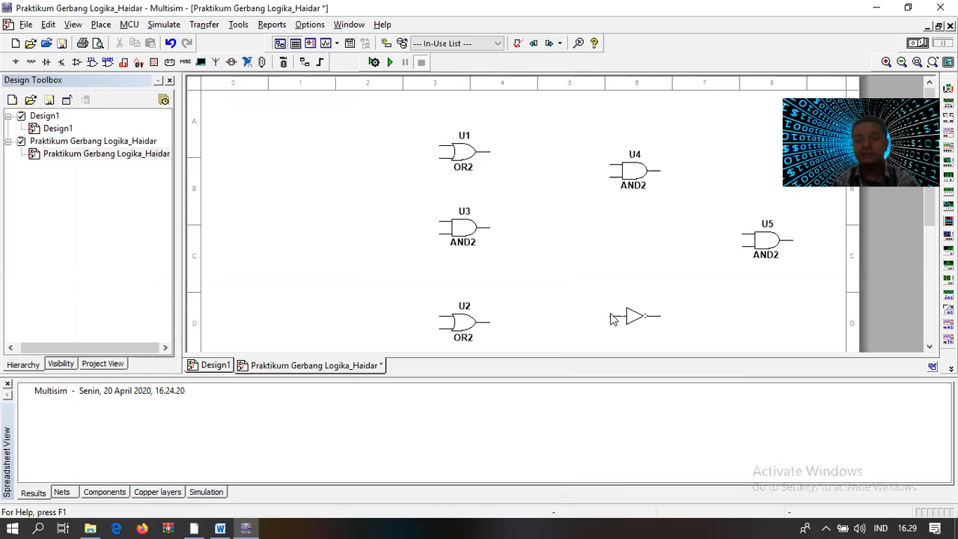
pyautogui.click(611, 315)
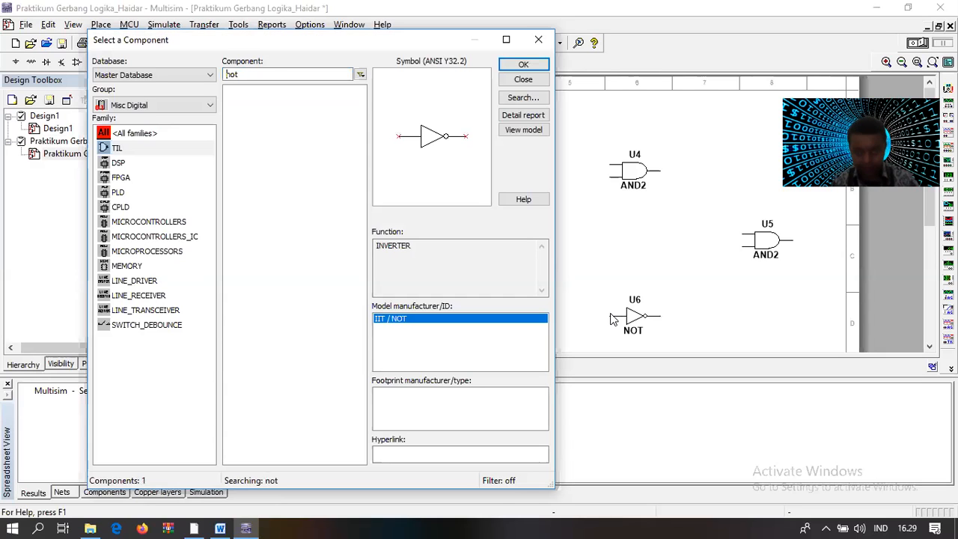
pyautogui.click(524, 80)
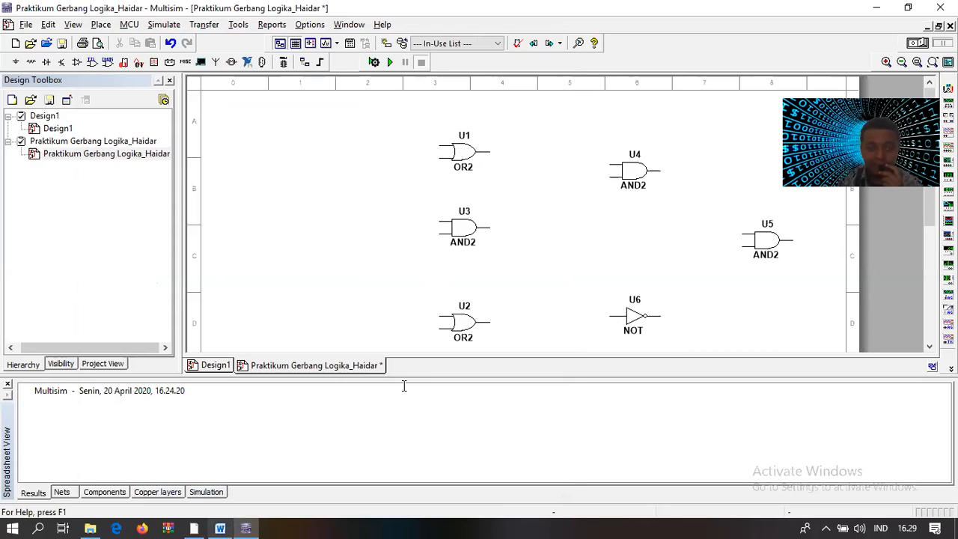
# - After checking the Word circuit, place a VCC supply from the POWER_SOURCES family on the open sheet area before the gates
pyautogui.hotkey('alt', 'Tab')
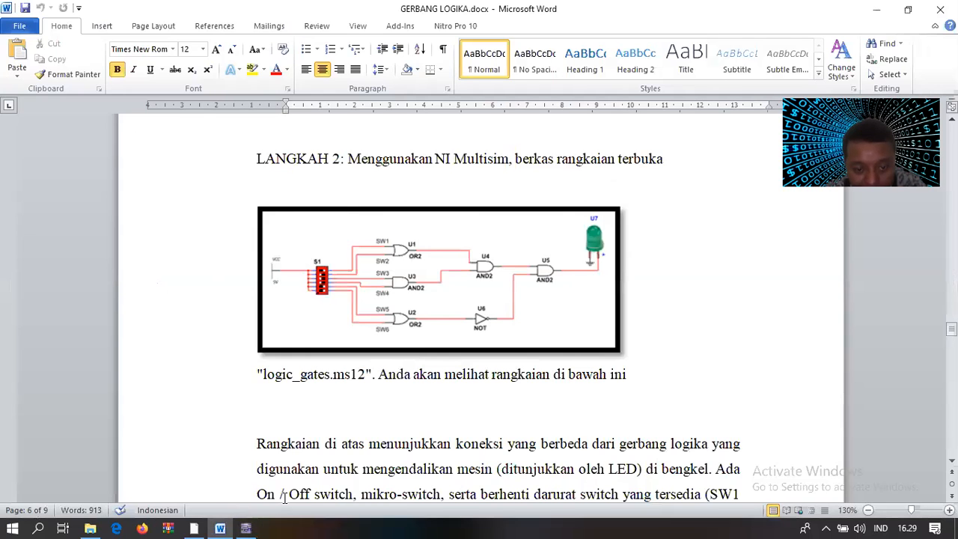
pyautogui.hotkey('alt', 'Tab')
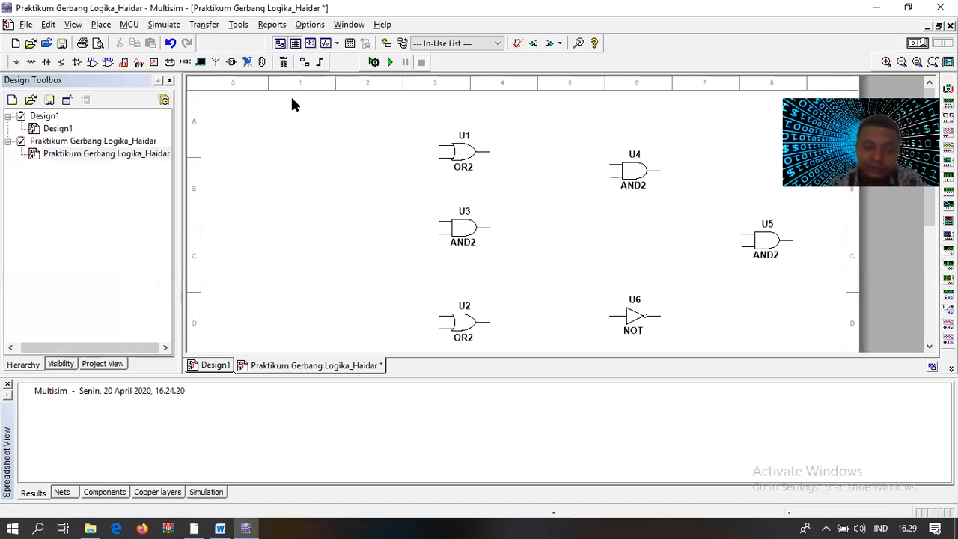
pyautogui.hotkey('ctrl', 'w')
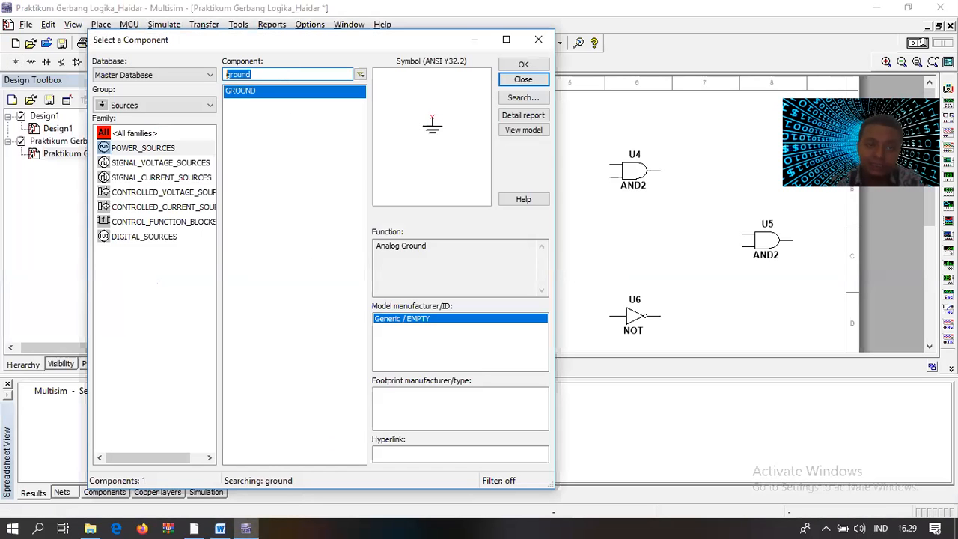
pyautogui.write('vcc')
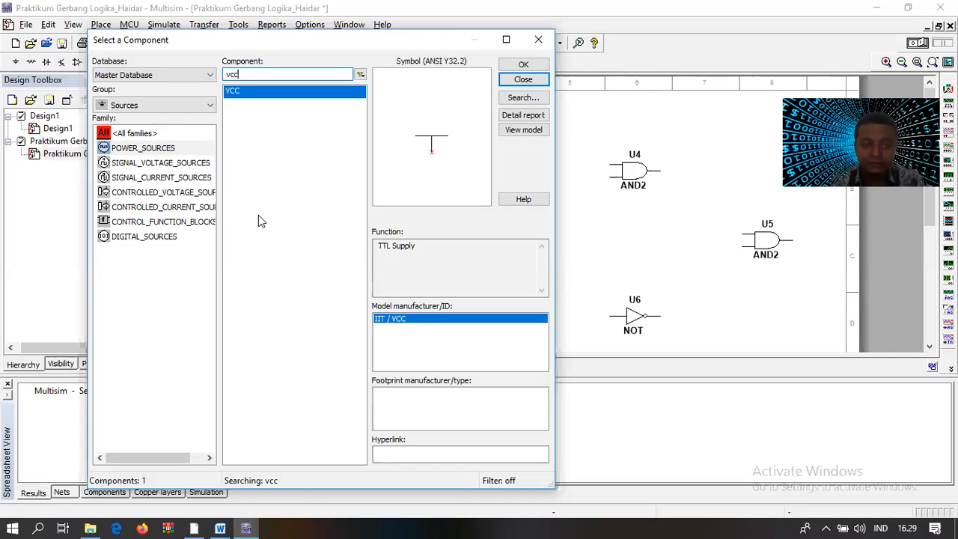
# - Look through the Sources component families, such as the controlled and signal sources, and close the component selection
pyautogui.moveTo(208, 42); pyautogui.dragTo(209, 81)
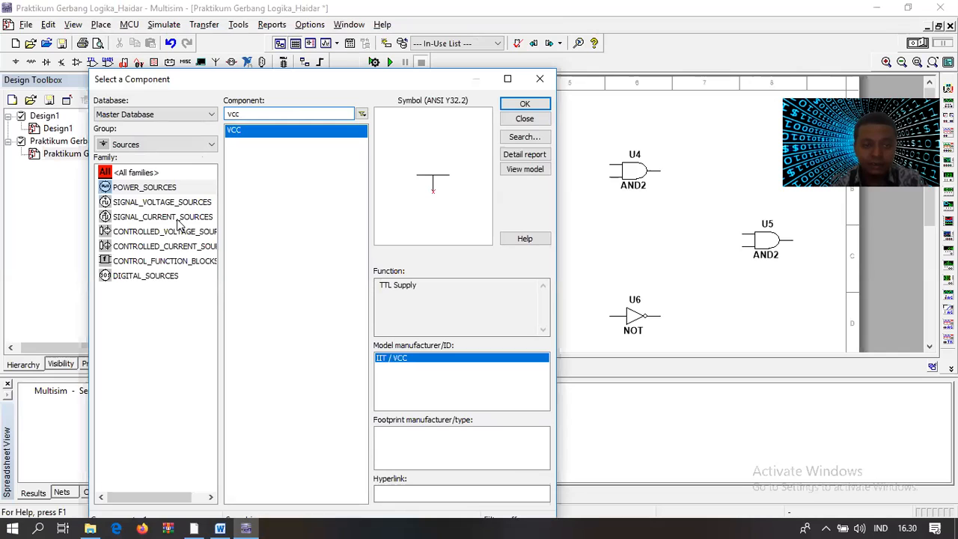
pyautogui.click(144, 260)
pyautogui.click(147, 246)
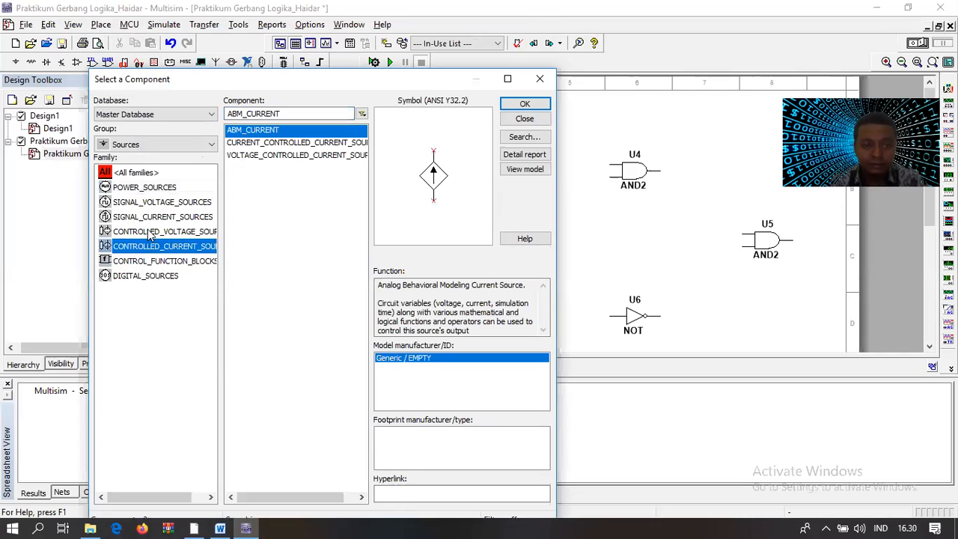
pyautogui.press('Up')
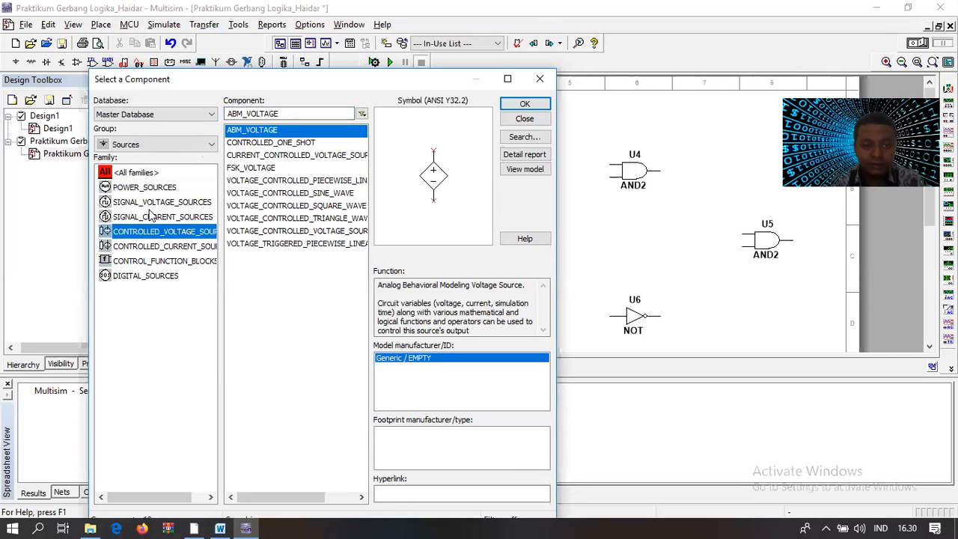
pyautogui.press('Up')
pyautogui.press('Up')
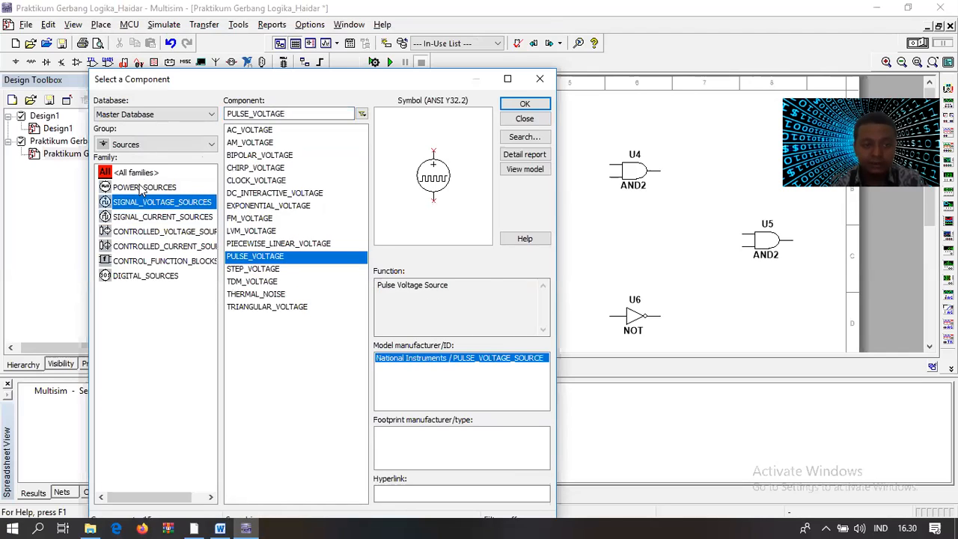
pyautogui.press('Up')
pyautogui.click(138, 172)
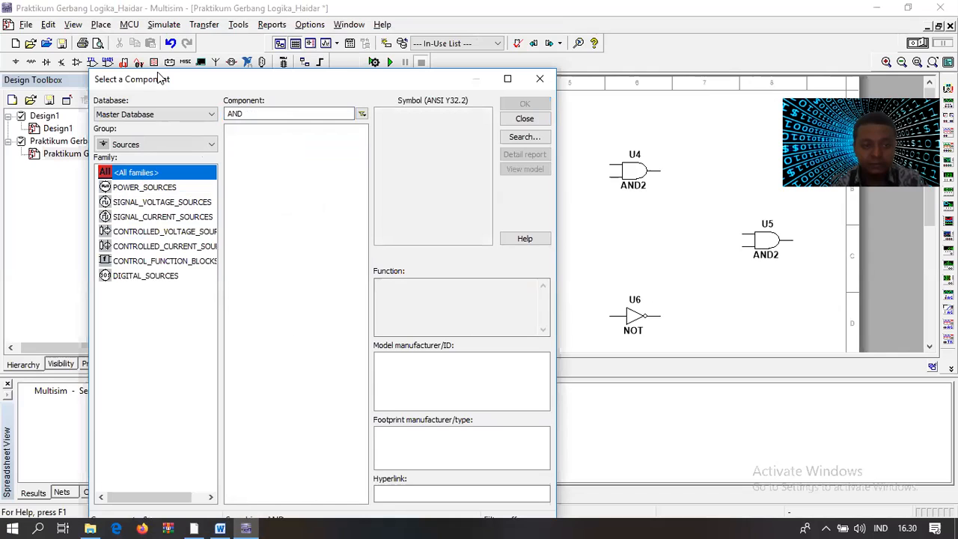
pyautogui.press('Escape')
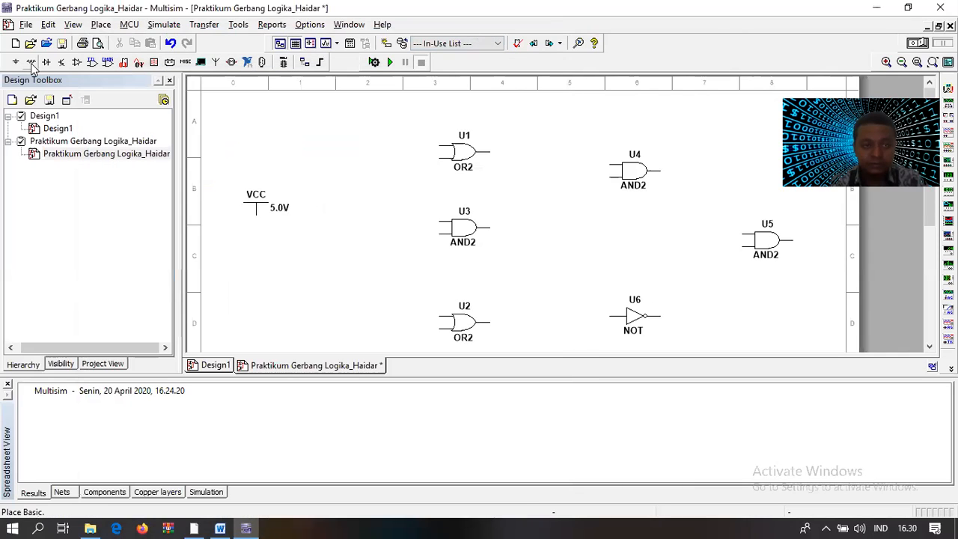
# - Place a six-item DIP switch pack, DSWPK_6 from the Basic group's SWITCH family, between the VCC supply and the gates
pyautogui.click(32, 63)
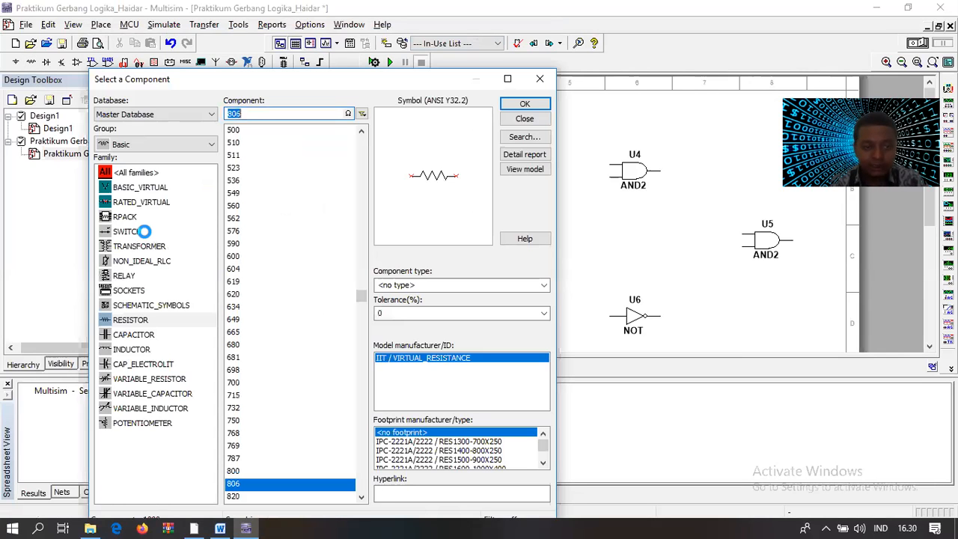
pyautogui.click(142, 231)
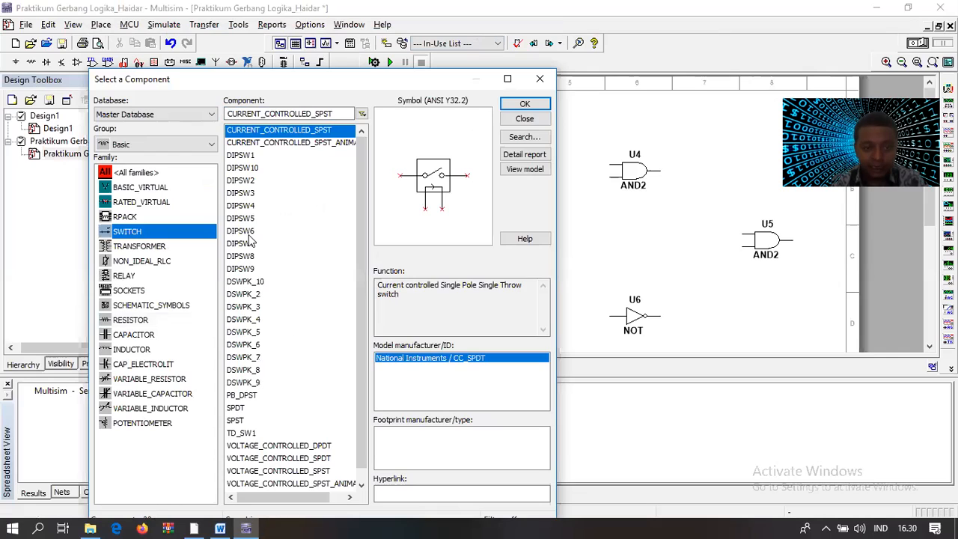
pyautogui.click(250, 232)
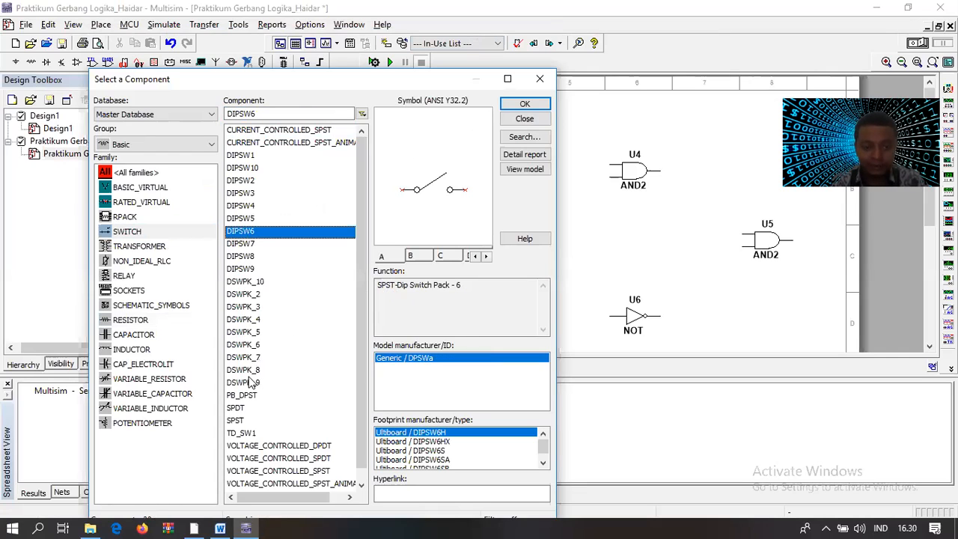
pyautogui.click(251, 384)
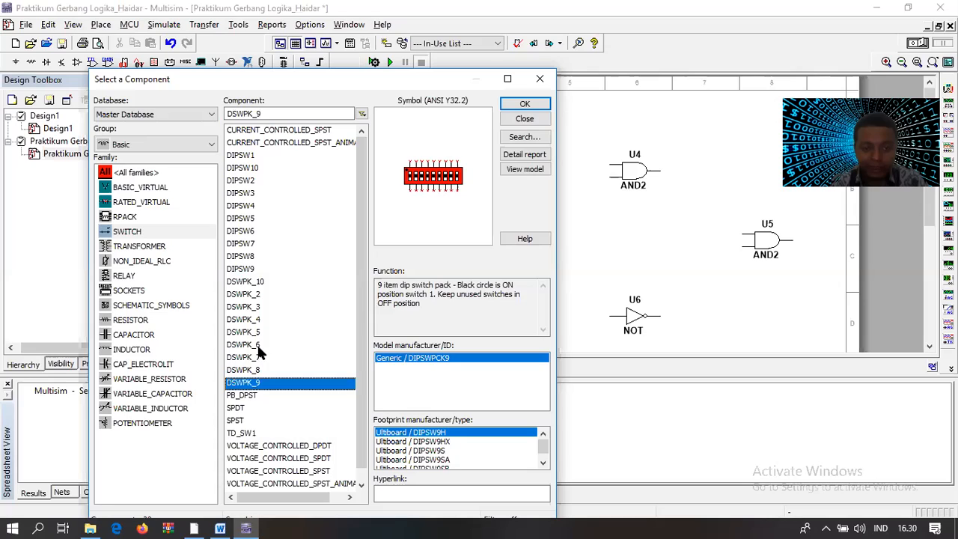
pyautogui.click(257, 345)
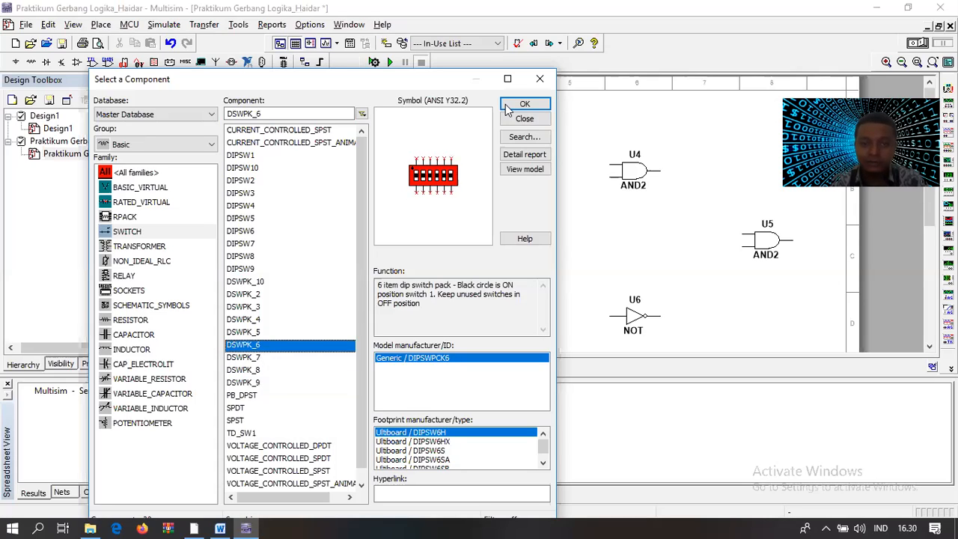
pyautogui.press('Return')
pyautogui.click(339, 235)
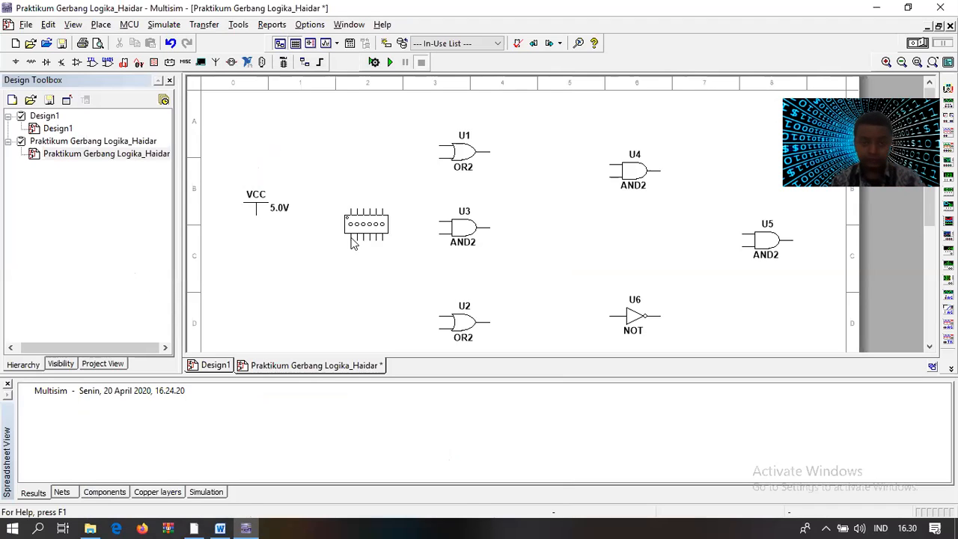
pyautogui.press('Escape')
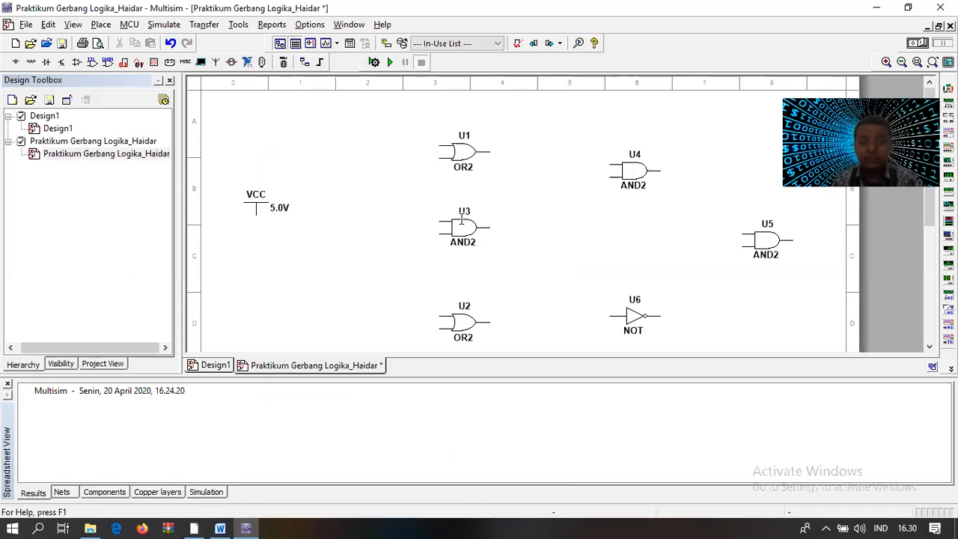
pyautogui.hotkey('ctrl', 'w')
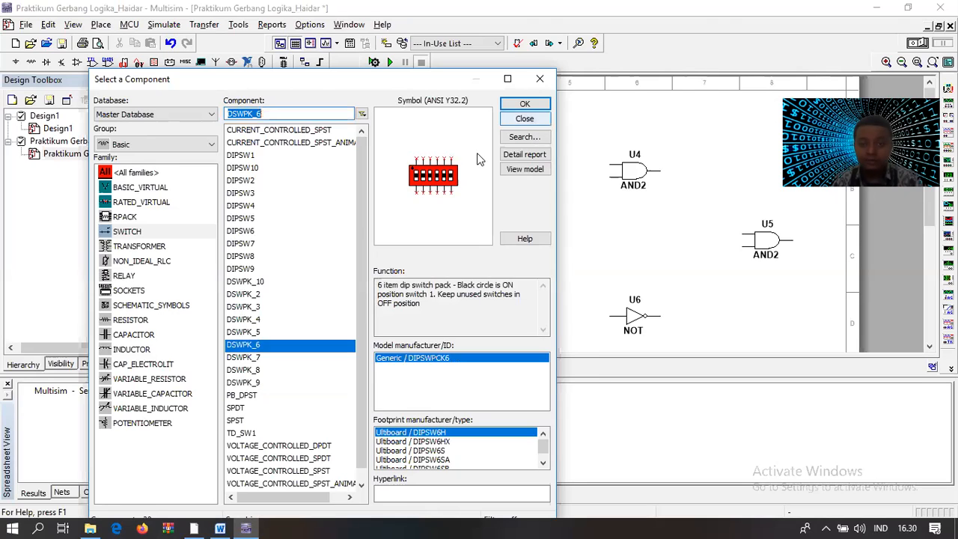
pyautogui.press('Escape')
# - Rotate the DIP switch pack 90° clockwise so its pins face the VCC supply and the gates
pyautogui.click(358, 223)
pyautogui.rightClick(358, 223)
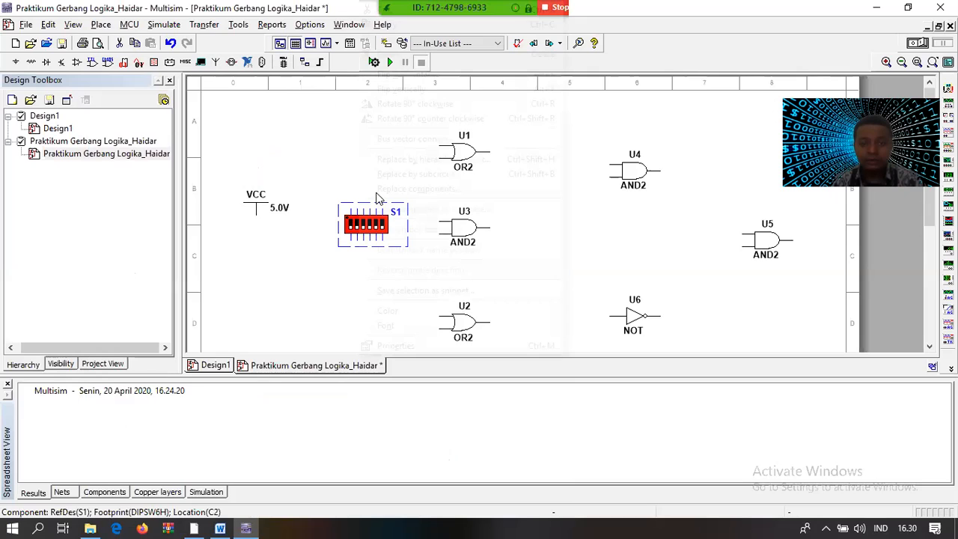
pyautogui.click(431, 104)
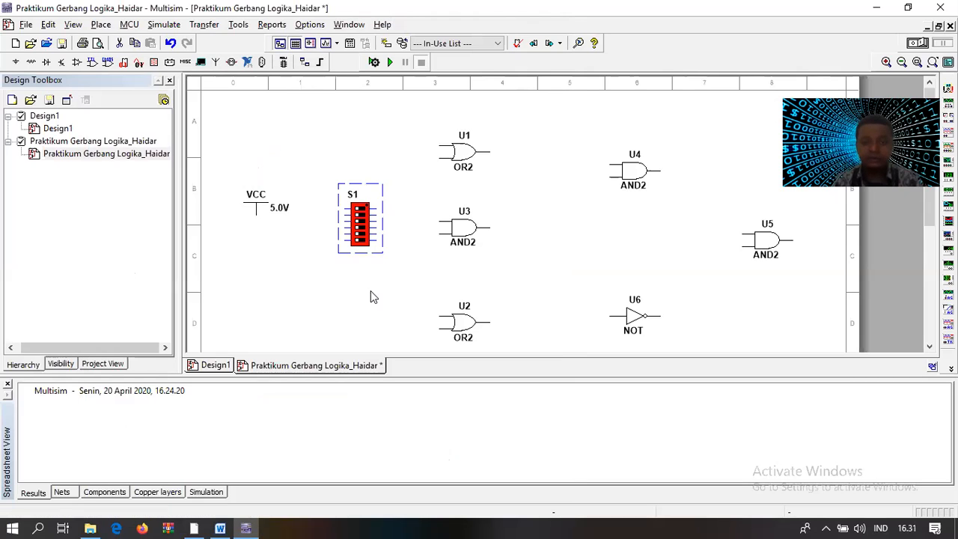
pyautogui.click(372, 297)
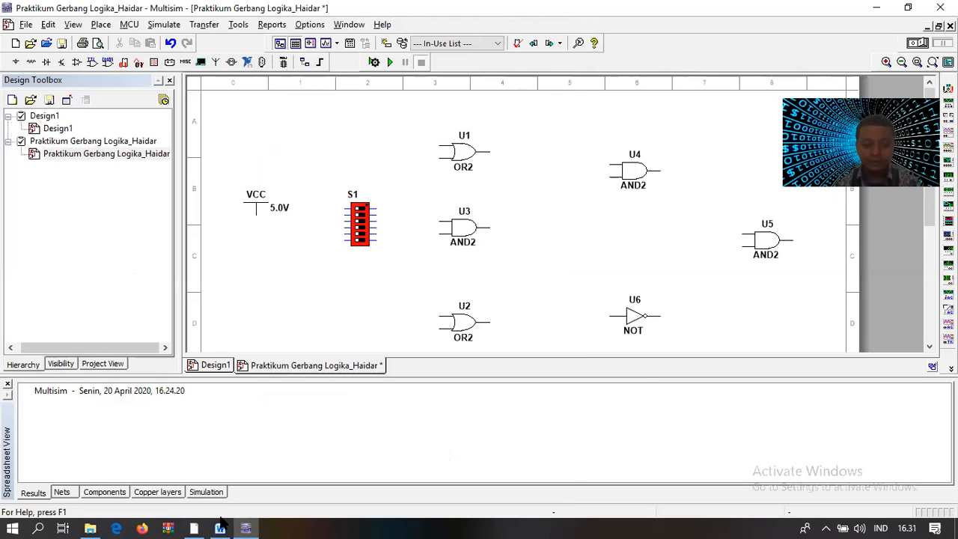
# - After checking the Word circuit, place an LED_green from the Diodes group after the final AND gate U5 and close the component selection
pyautogui.hotkey('alt', 'Tab')
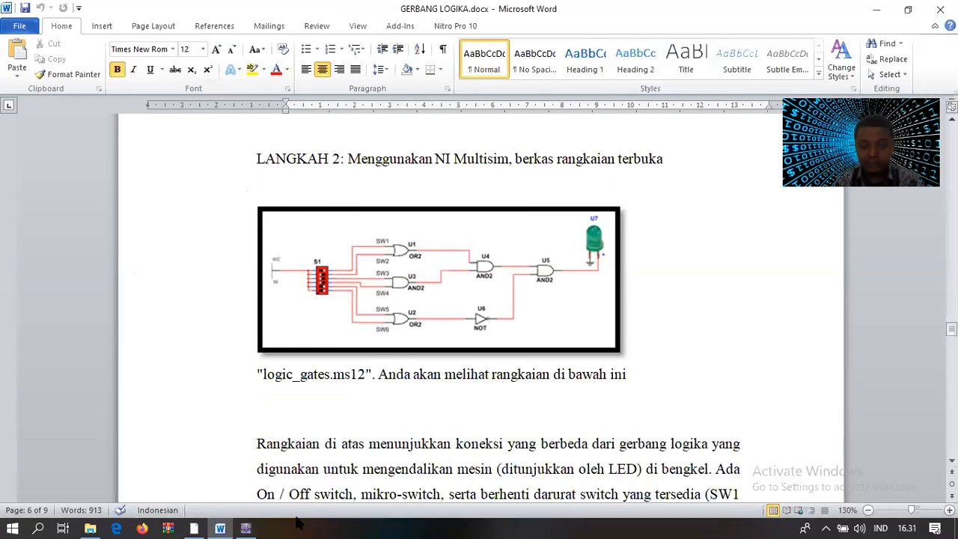
pyautogui.hotkey('alt', 'Tab')
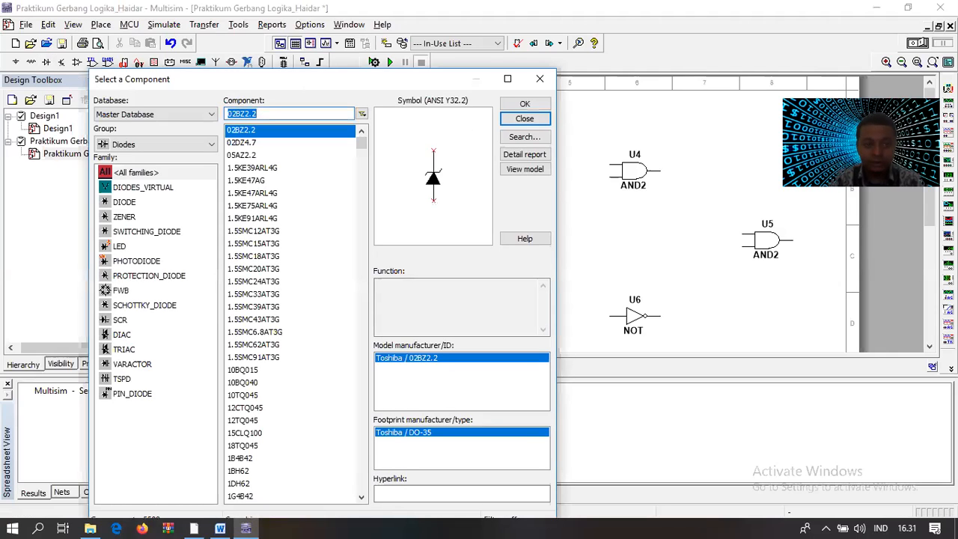
pyautogui.write('le')
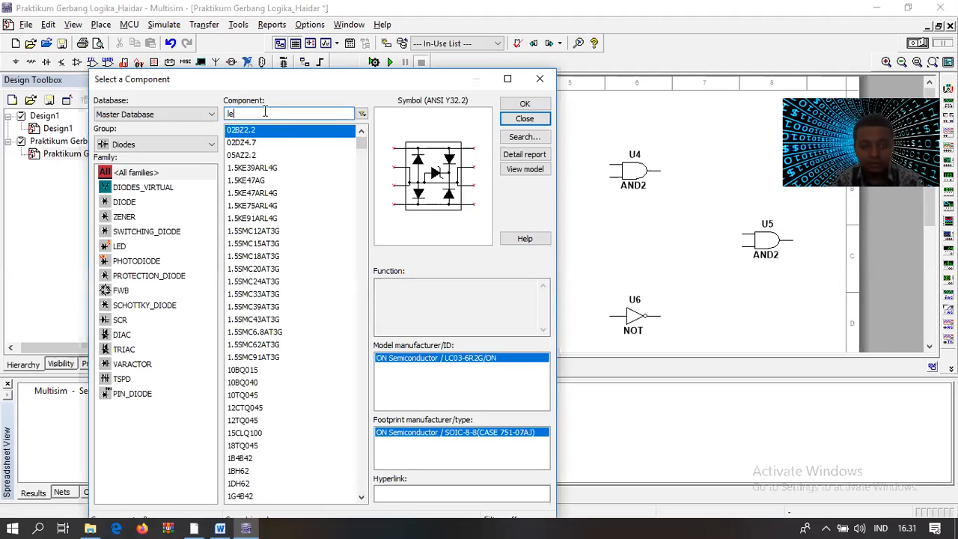
pyautogui.write('d')
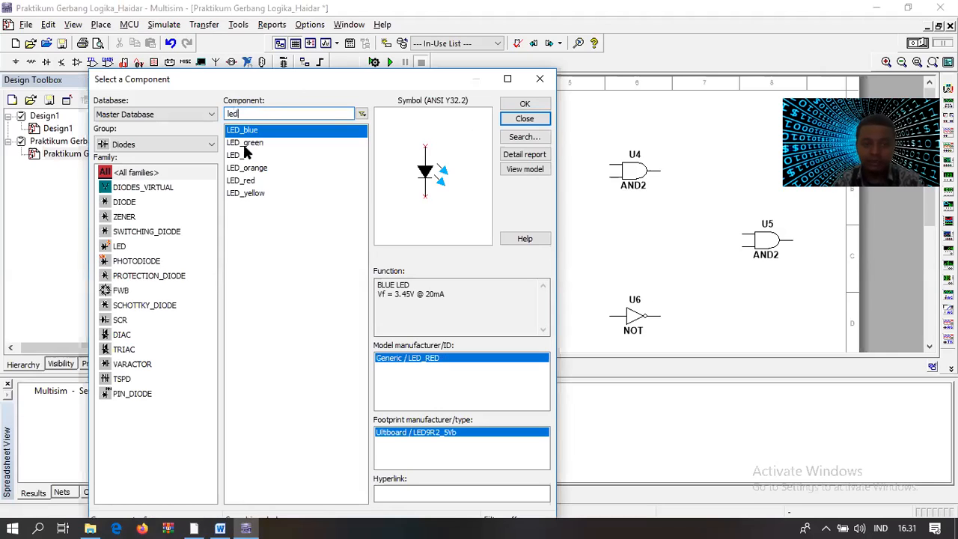
pyautogui.click(251, 144)
pyautogui.click(535, 105)
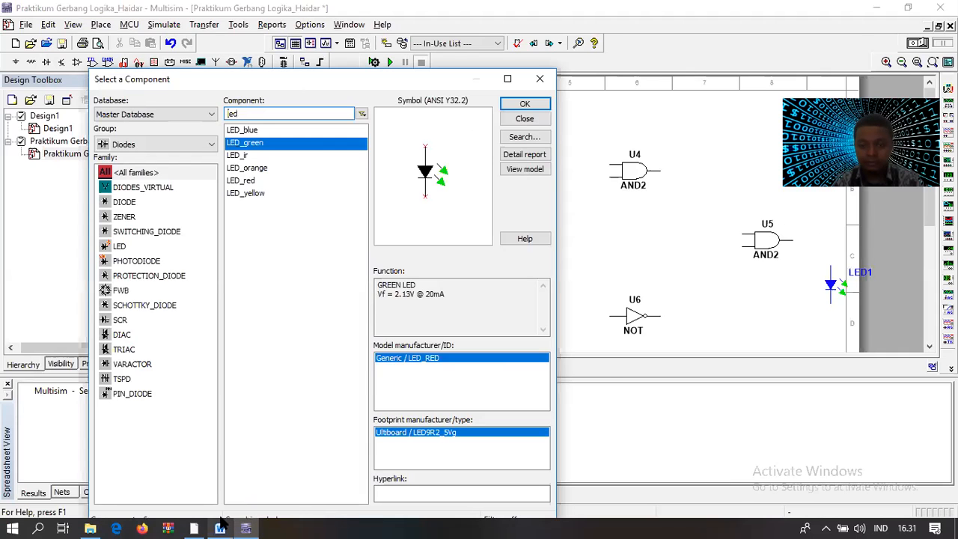
pyautogui.click(222, 524)
pyautogui.click(221, 524)
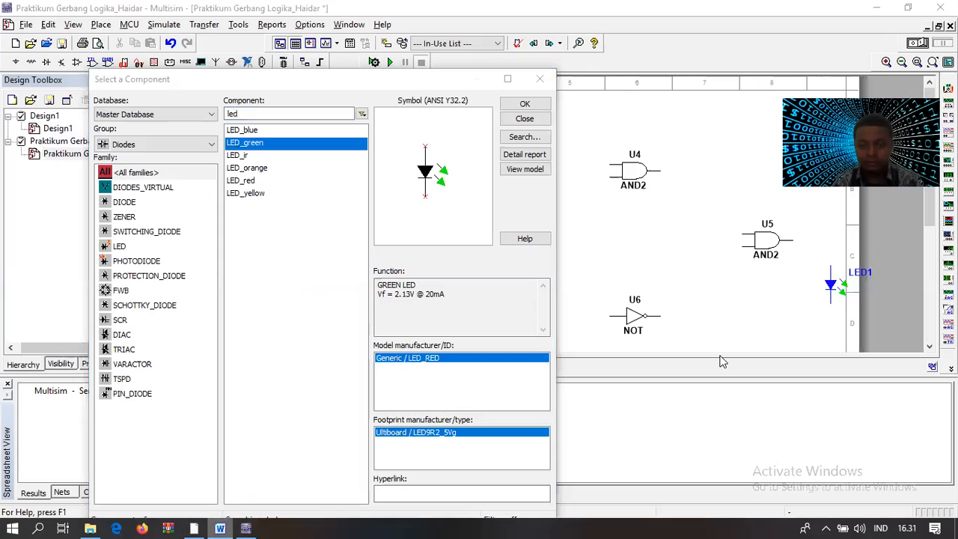
pyautogui.click(516, 126)
pyautogui.click(516, 122)
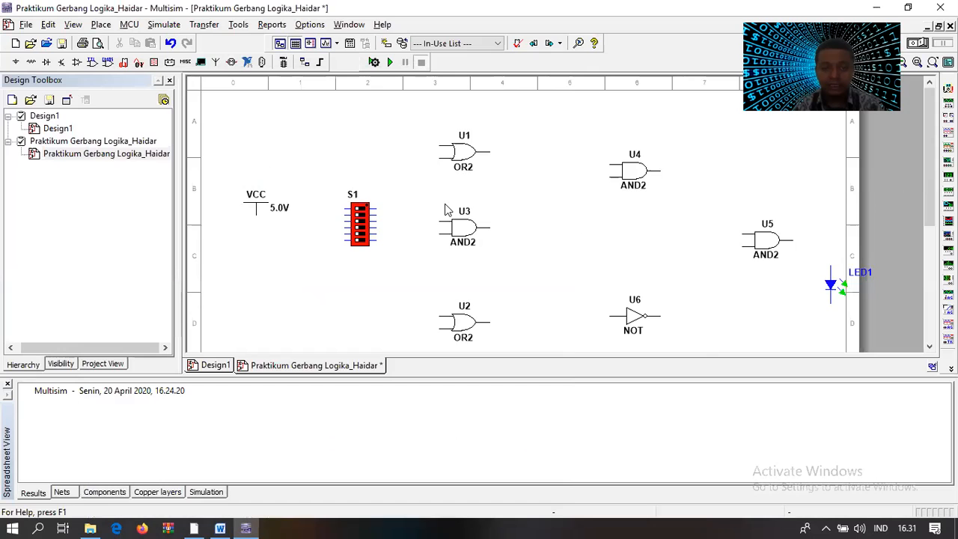
# - Move the VCC supply up above the level of the DIP switch and wire it to the switch's first input pin
pyautogui.moveTo(253, 197); pyautogui.dragTo(247, 150)
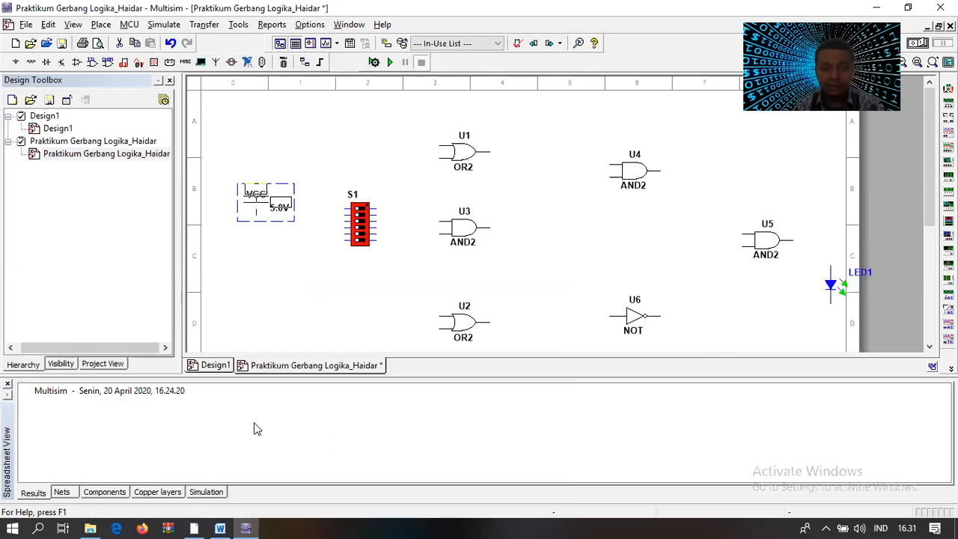
pyautogui.click(228, 522)
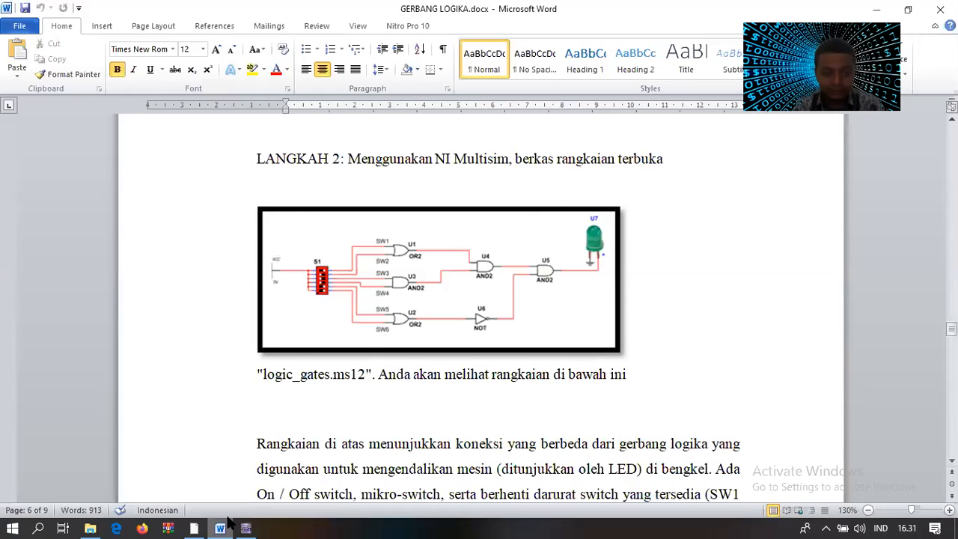
pyautogui.click(228, 522)
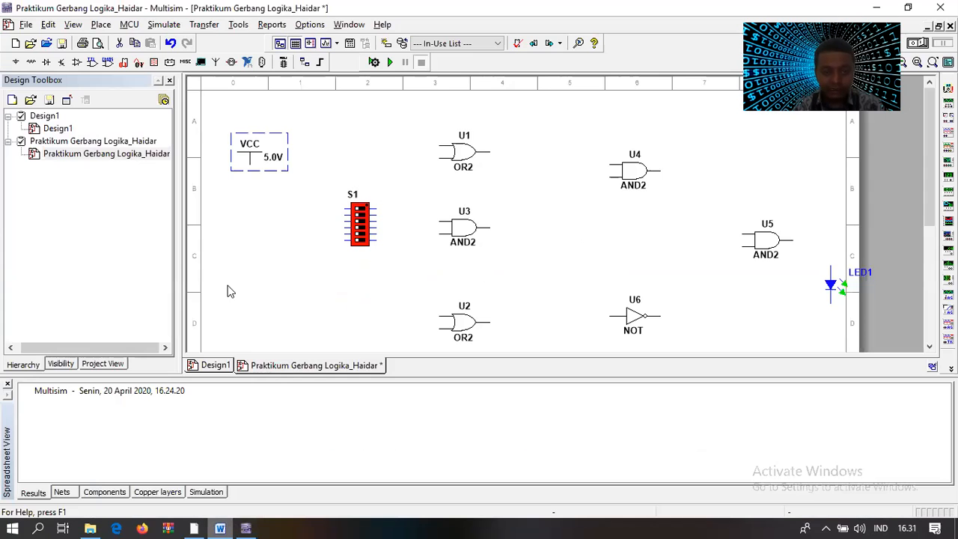
pyautogui.click(250, 165)
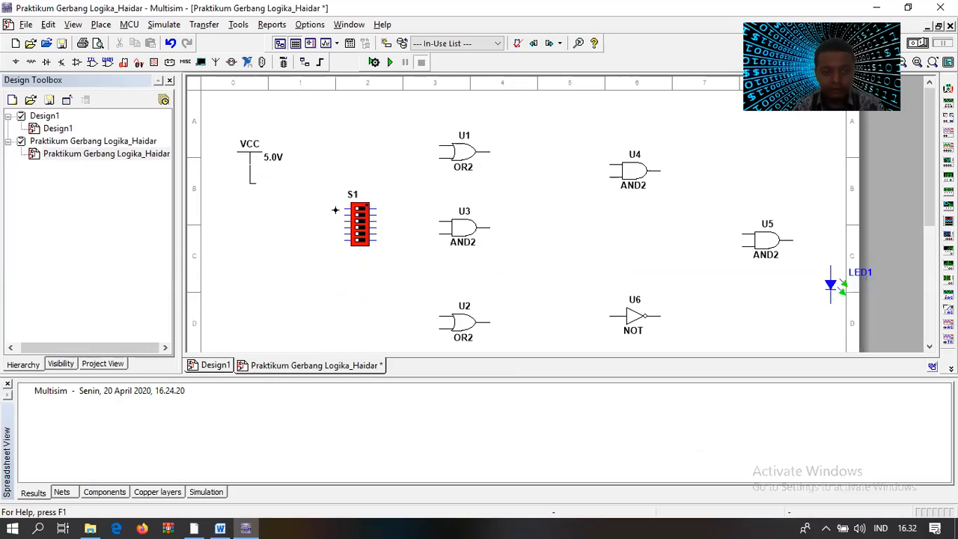
pyautogui.click(343, 209)
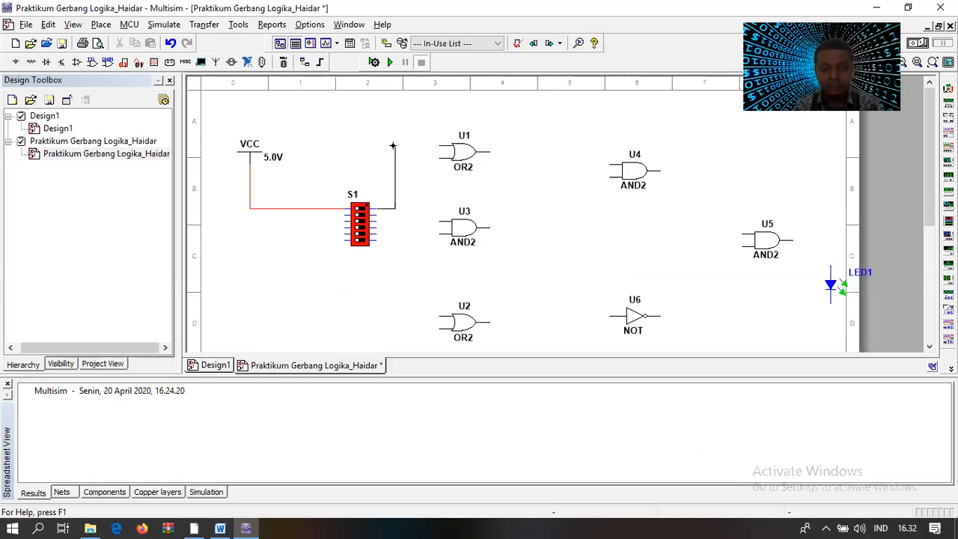
# - Wire the first two DIP switch outputs to OR gate U1 and the third and fourth to AND gate U3
pyautogui.click(434, 146)
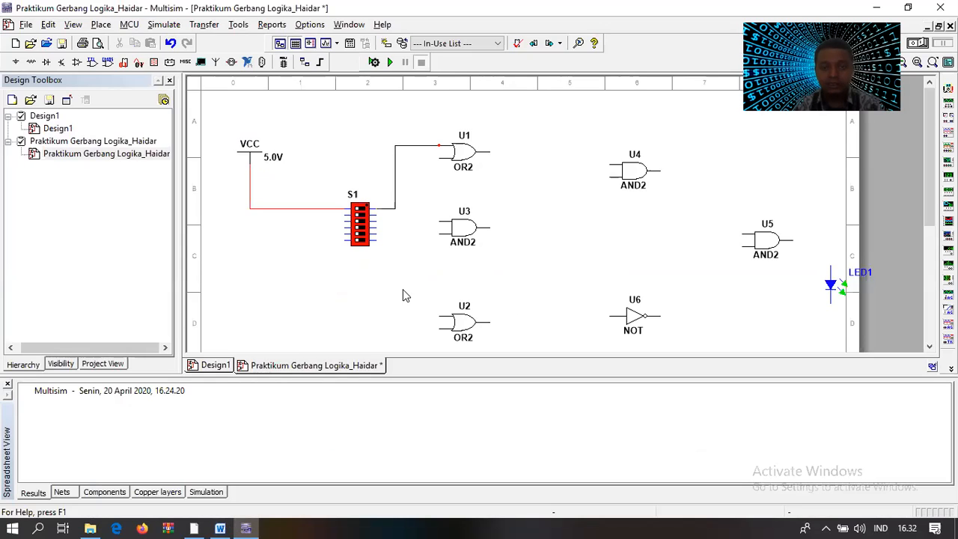
pyautogui.click(373, 214)
pyautogui.click(439, 158)
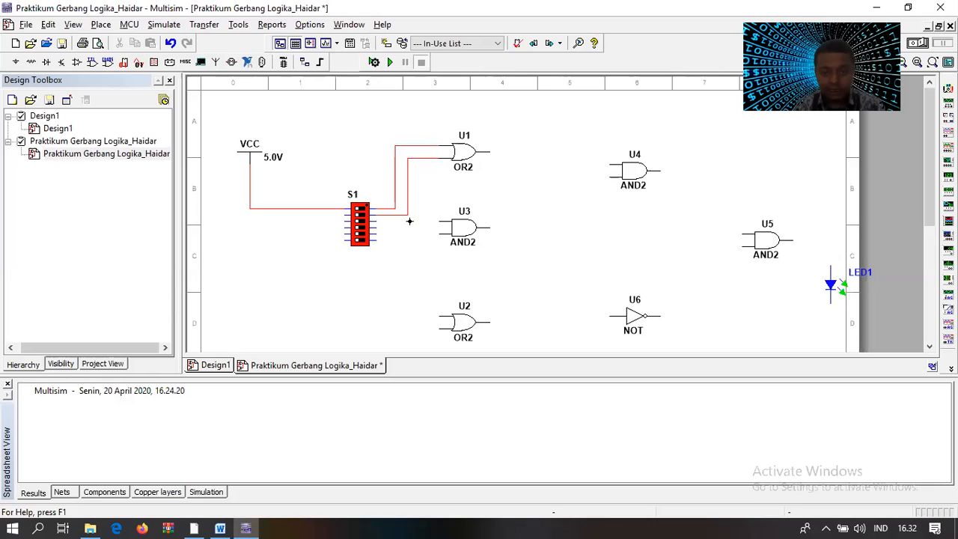
pyautogui.click(438, 222)
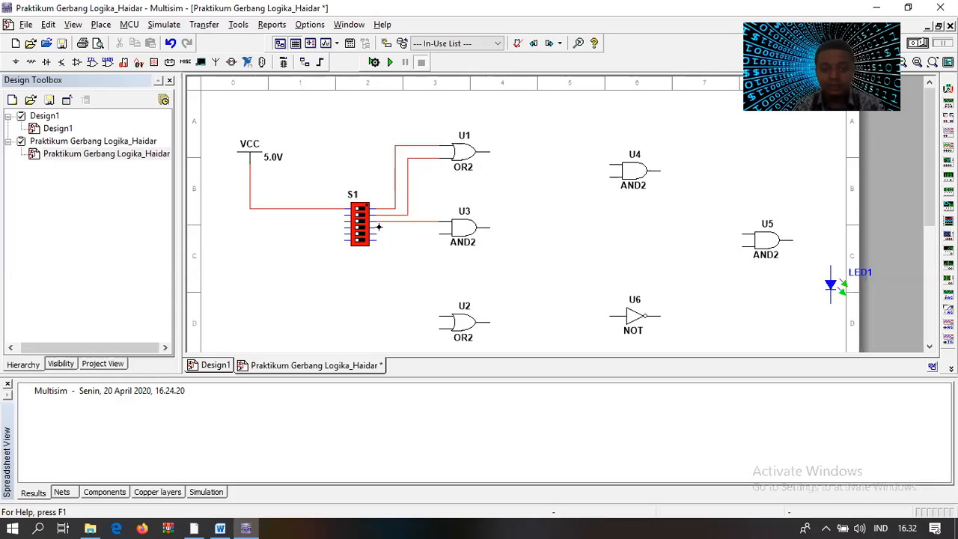
pyautogui.click(440, 234)
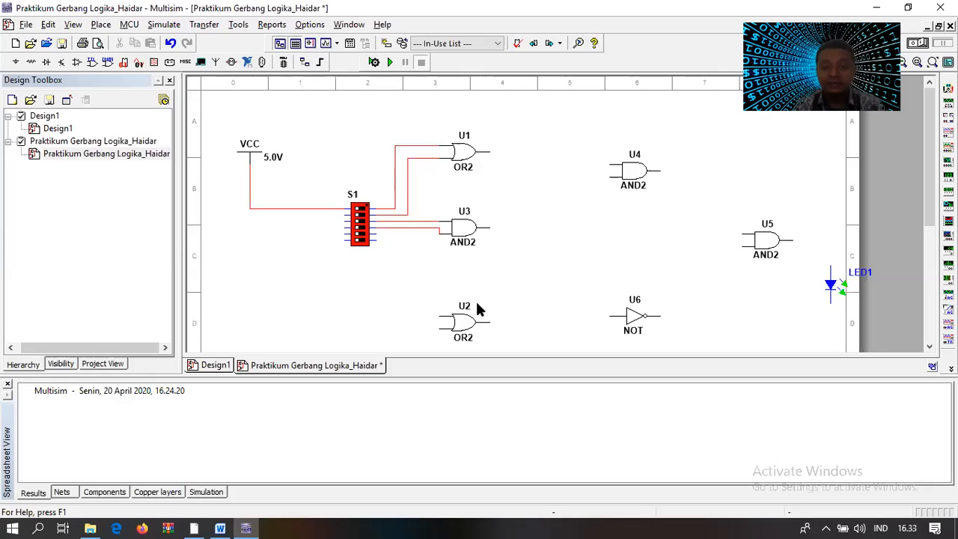
# - Wire the fifth and sixth DIP switch outputs to the two inputs of OR gate U2
pyautogui.click(374, 234)
pyautogui.click(418, 238)
pyautogui.click(441, 316)
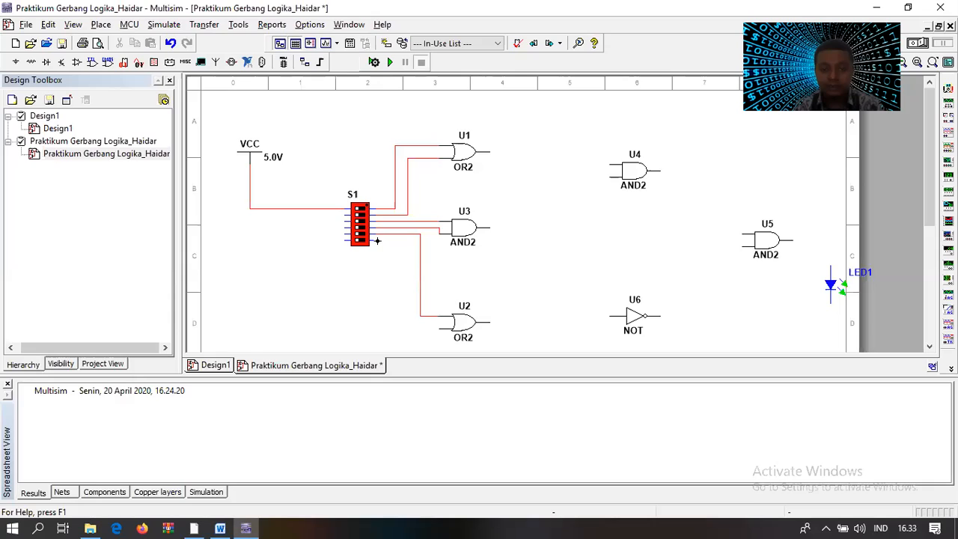
pyautogui.click(407, 239)
pyautogui.click(440, 327)
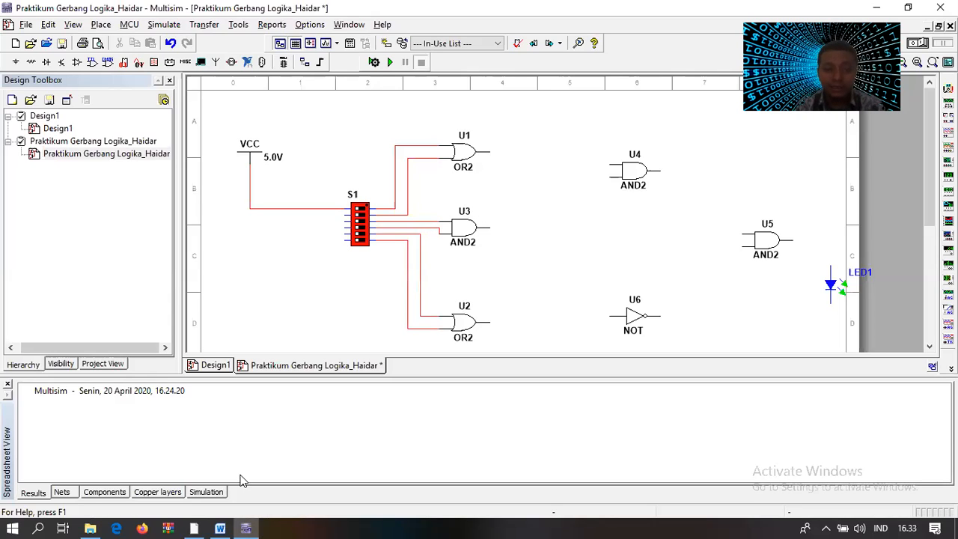
# - After checking the Word circuit, connect the remaining five supply-side pins of the DIP switch to the VCC wire
pyautogui.click(217, 528)
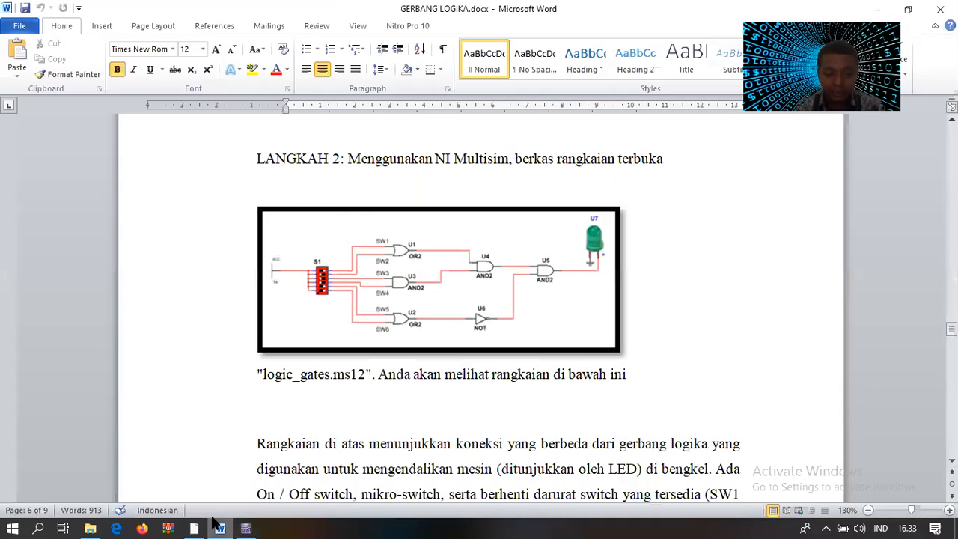
pyautogui.click(217, 526)
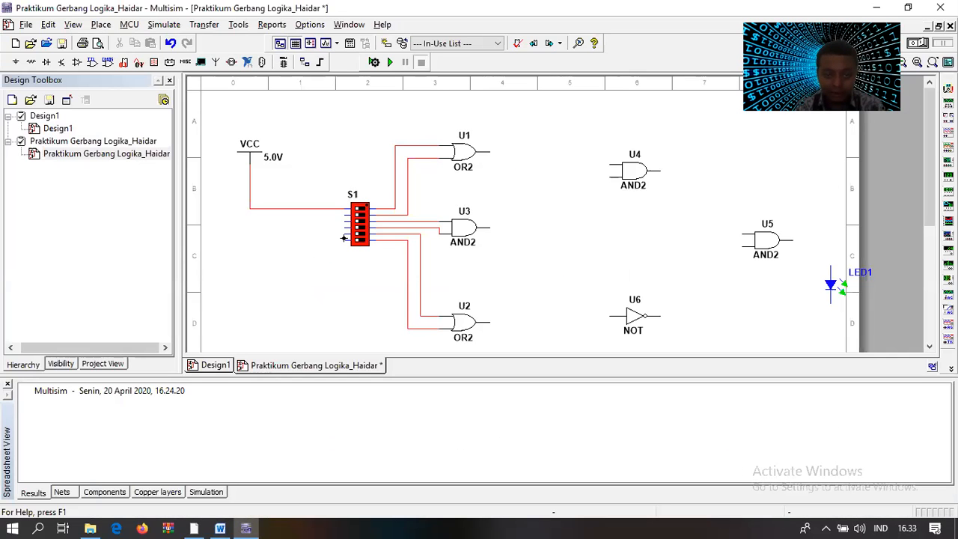
pyautogui.click(326, 207)
pyautogui.hotkey('ctrl', 'z')
pyautogui.hotkey('ctrl', 'y')
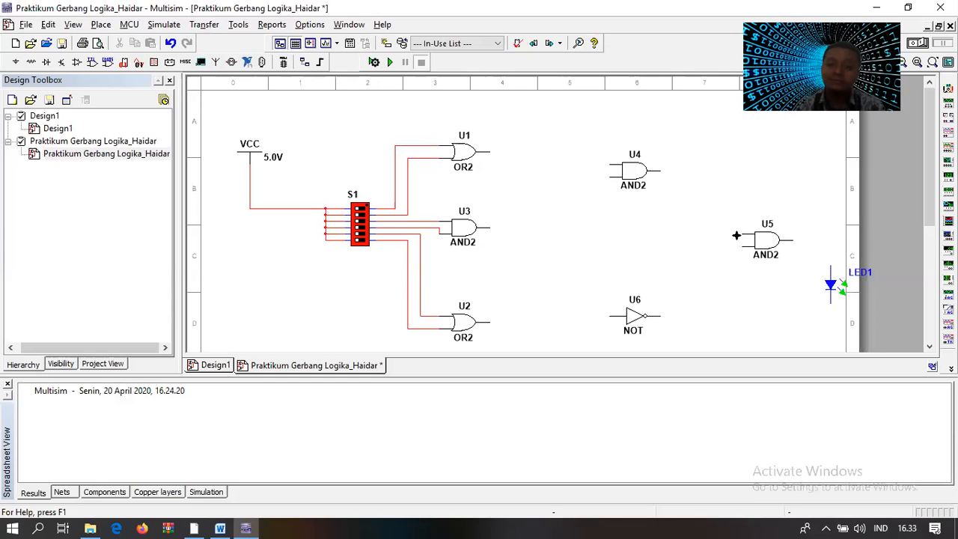
# - Wire the outputs of OR gate U1 and AND gate U3 to the two inputs of AND gate U4
pyautogui.click(489, 152)
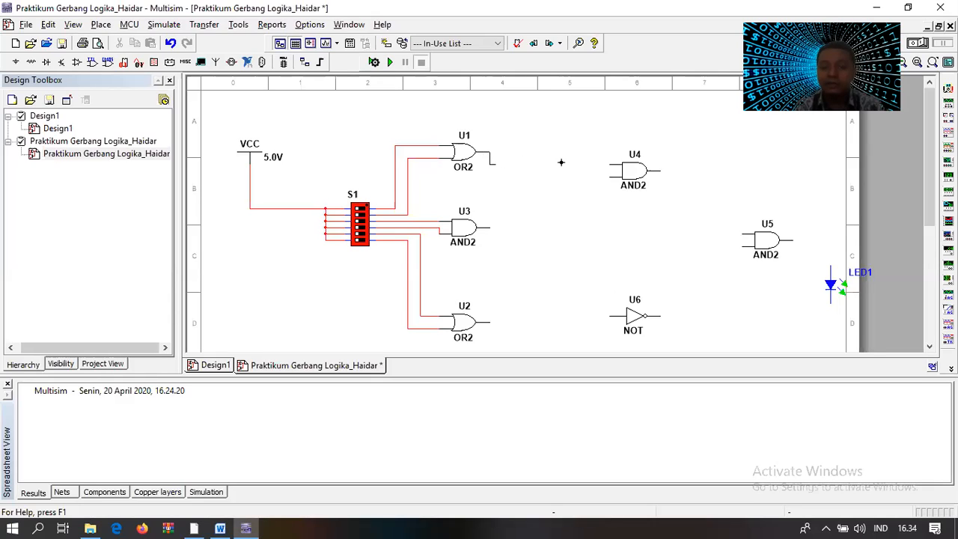
pyautogui.click(608, 164)
pyautogui.click(491, 227)
pyautogui.click(526, 174)
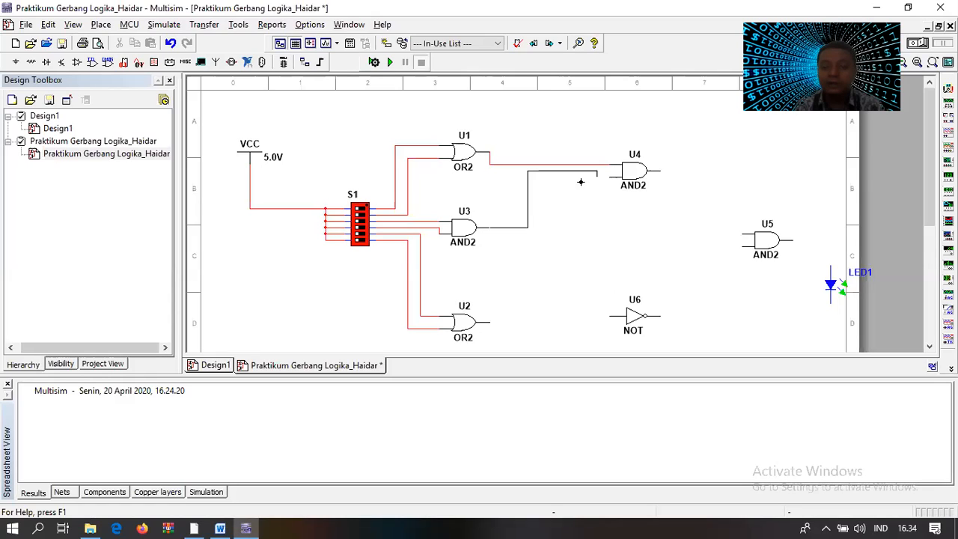
pyautogui.press('Escape')
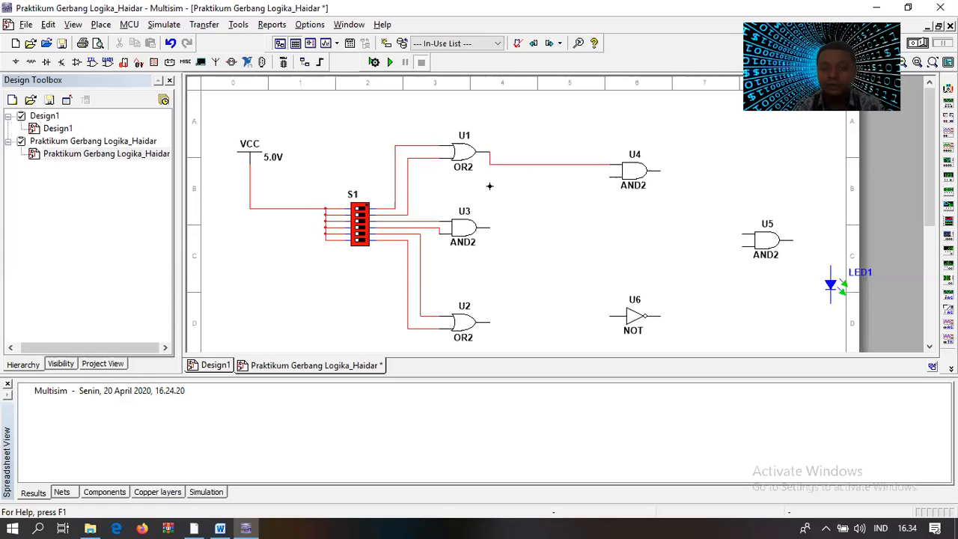
pyautogui.click(610, 178)
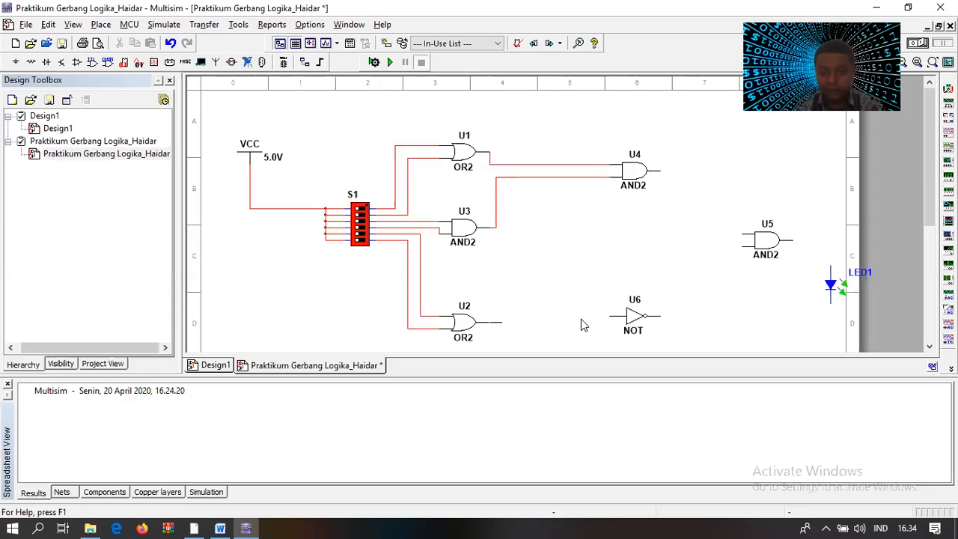
# - Align NOT gate U6 with the output of OR gate U2 and wire that output to the NOT gate's input
pyautogui.moveTo(627, 319); pyautogui.dragTo(690, 333)
pyautogui.click(490, 321)
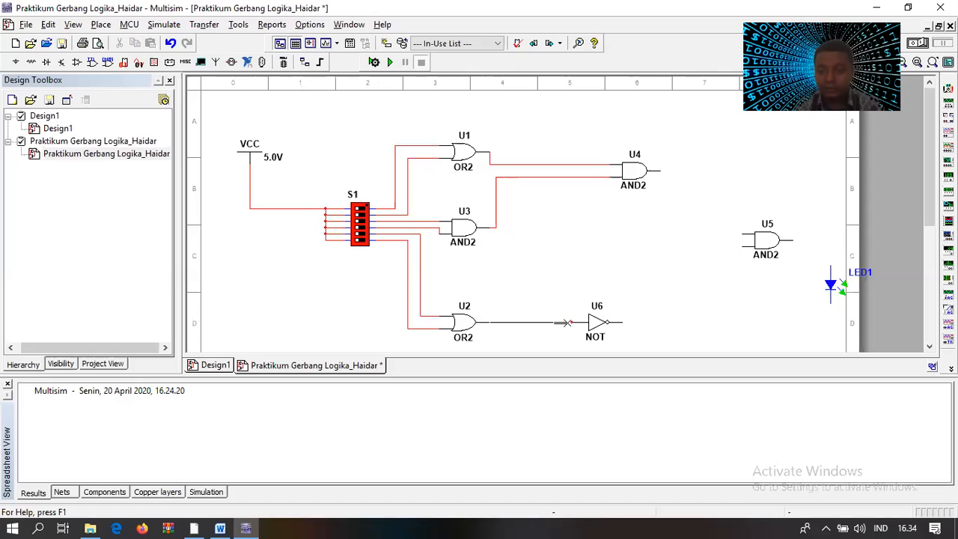
pyautogui.click(571, 322)
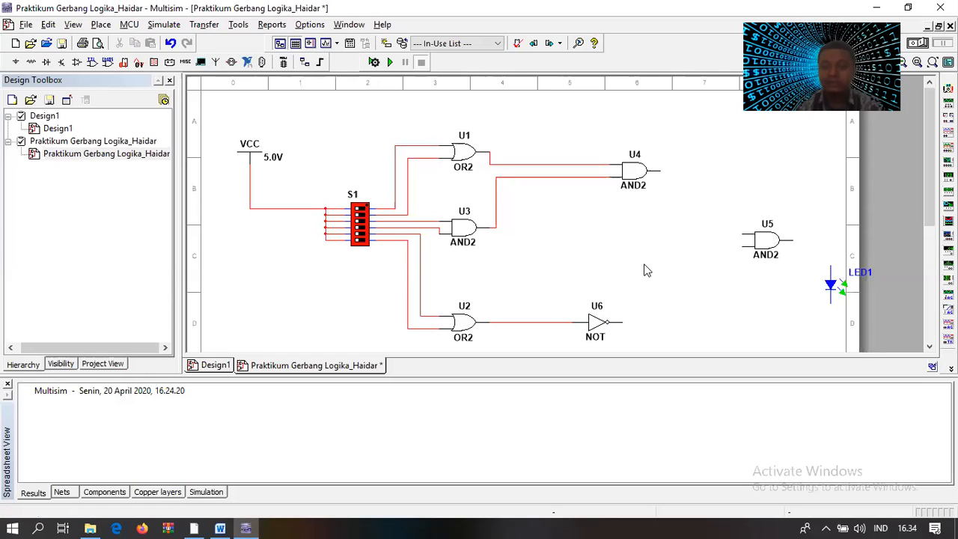
# - Reposition NOT gate U6 farther from U2, and move AND gate U5 and the green LED closer to the rest of the circuit
pyautogui.moveTo(603, 323); pyautogui.dragTo(633, 321)
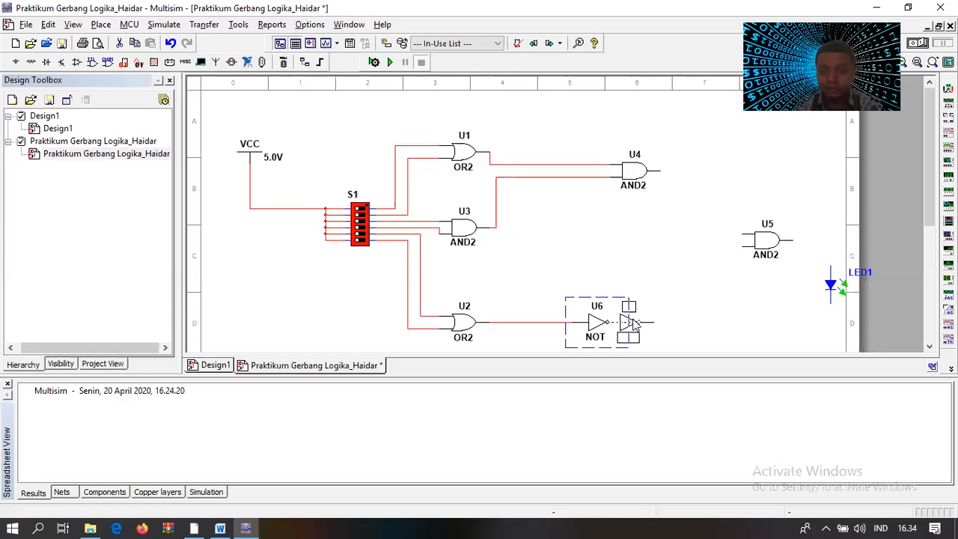
pyautogui.click(704, 316)
pyautogui.moveTo(751, 247); pyautogui.dragTo(730, 243)
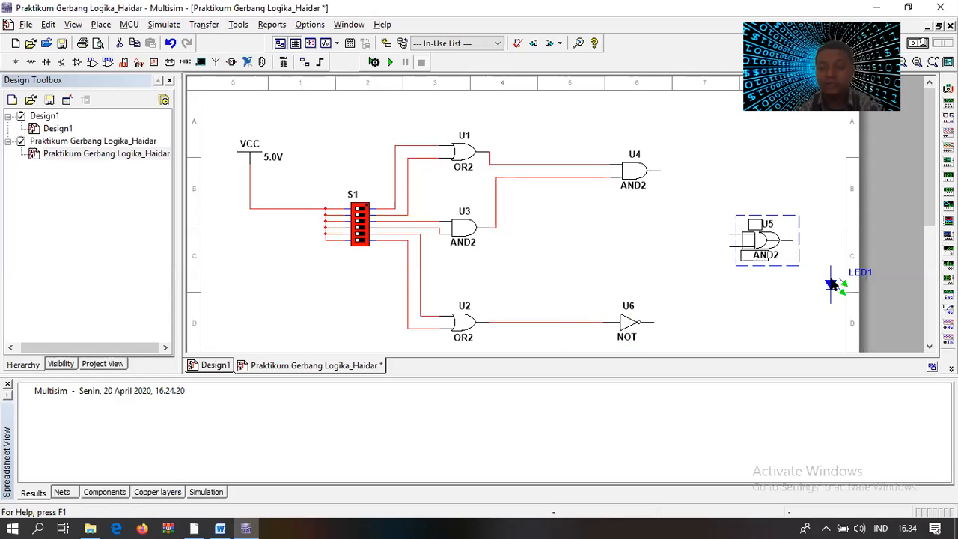
pyautogui.moveTo(832, 278); pyautogui.dragTo(805, 260)
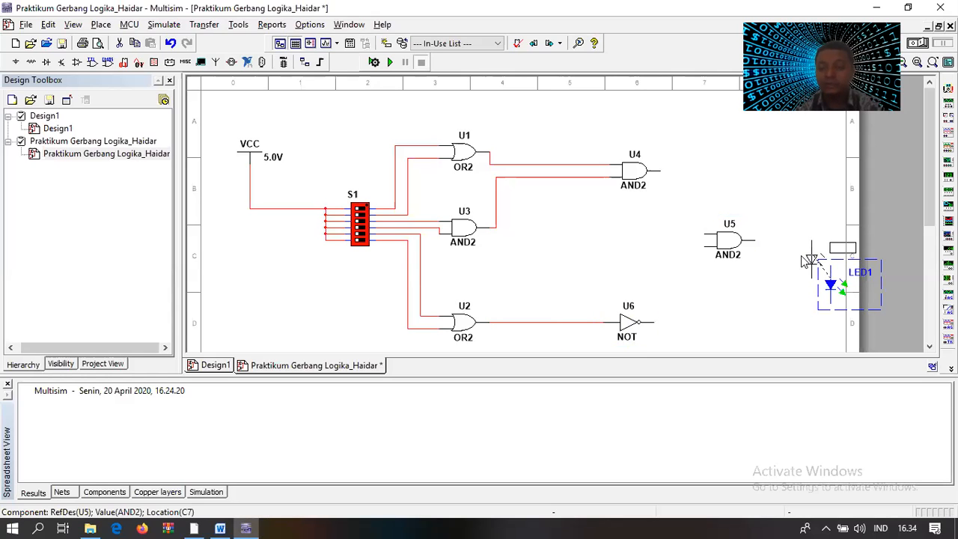
# - Wire the outputs of AND gate U4 and NOT gate U6 to the two inputs of AND gate U5
pyautogui.click(660, 170)
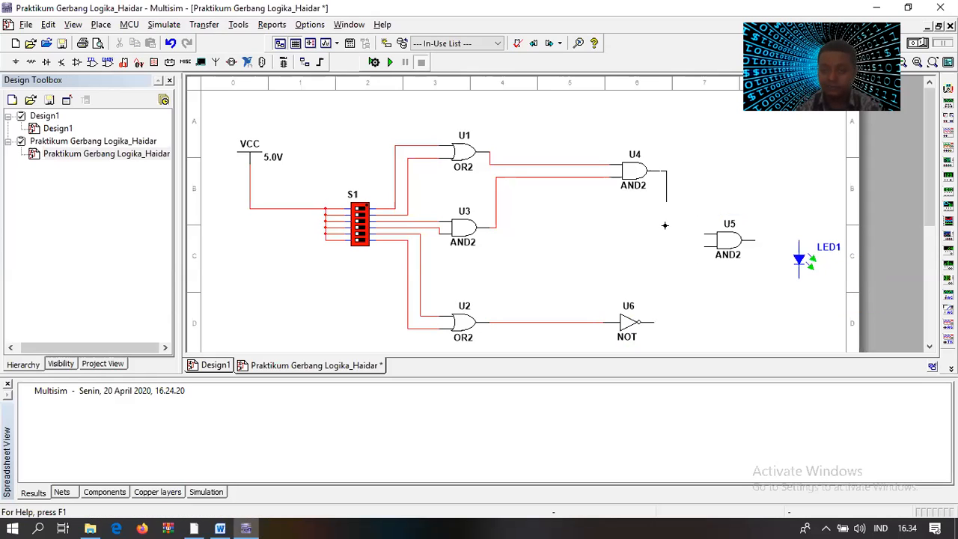
pyautogui.click(703, 235)
pyautogui.click(654, 322)
pyautogui.click(701, 246)
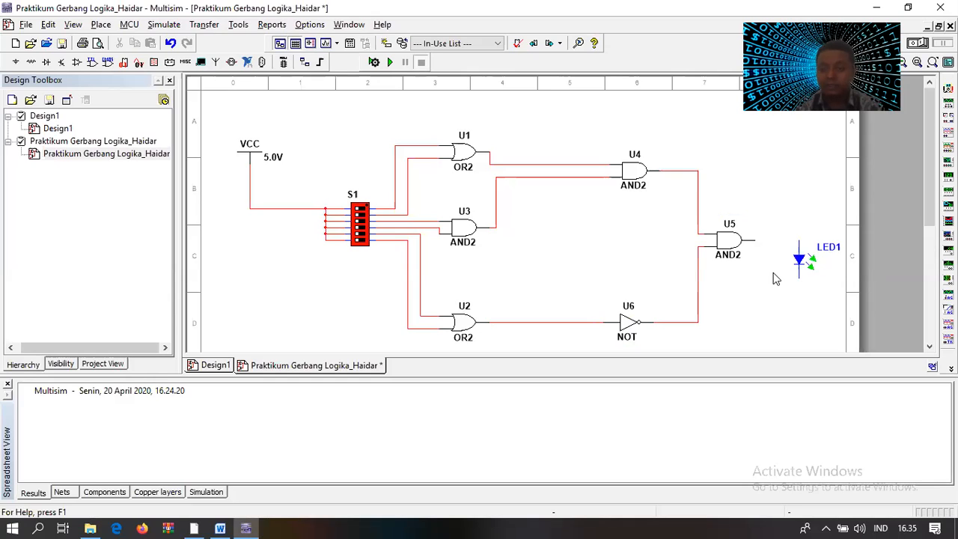
# - Place a GROUND component on the lower terminal of LED1 and wire AND gate U5's output to the LED's upper terminal
pyautogui.click(800, 260)
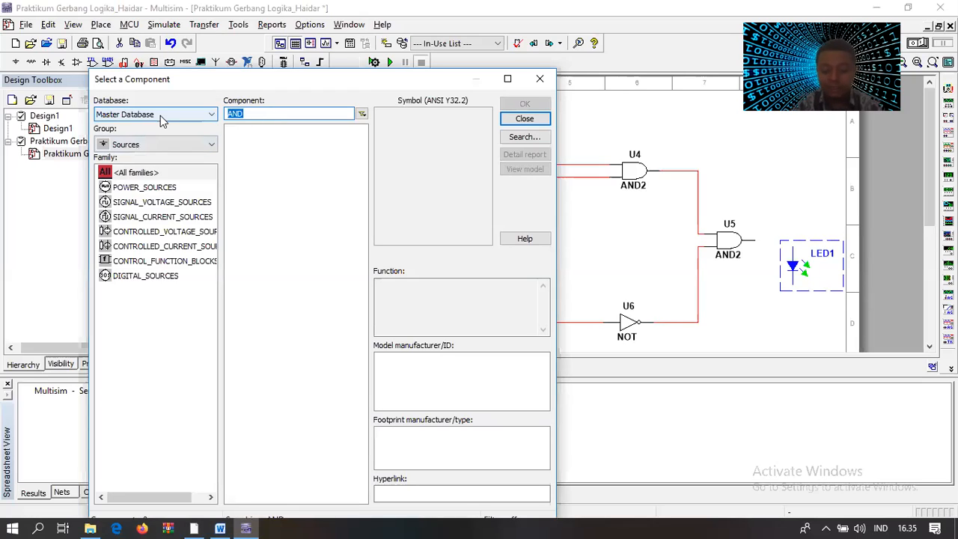
pyautogui.write('gr')
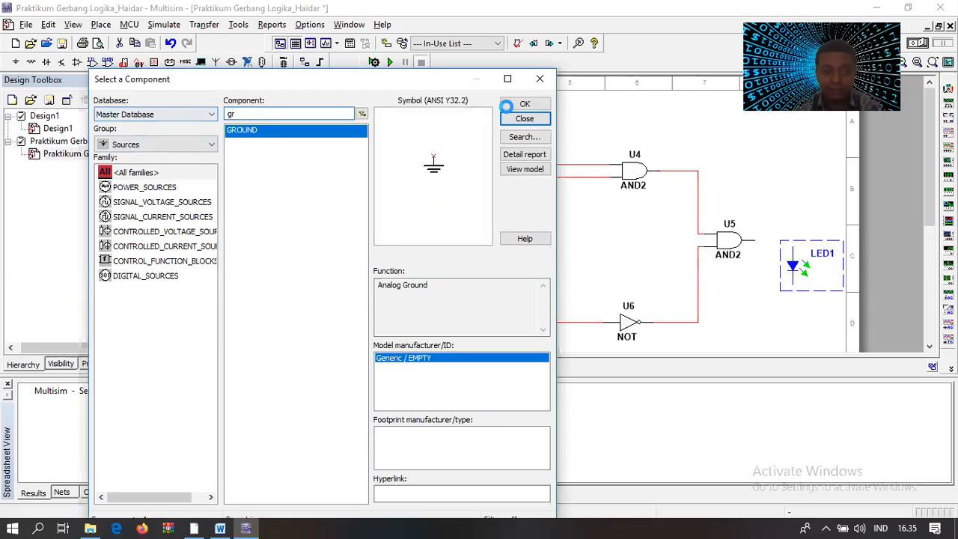
pyautogui.click(517, 109)
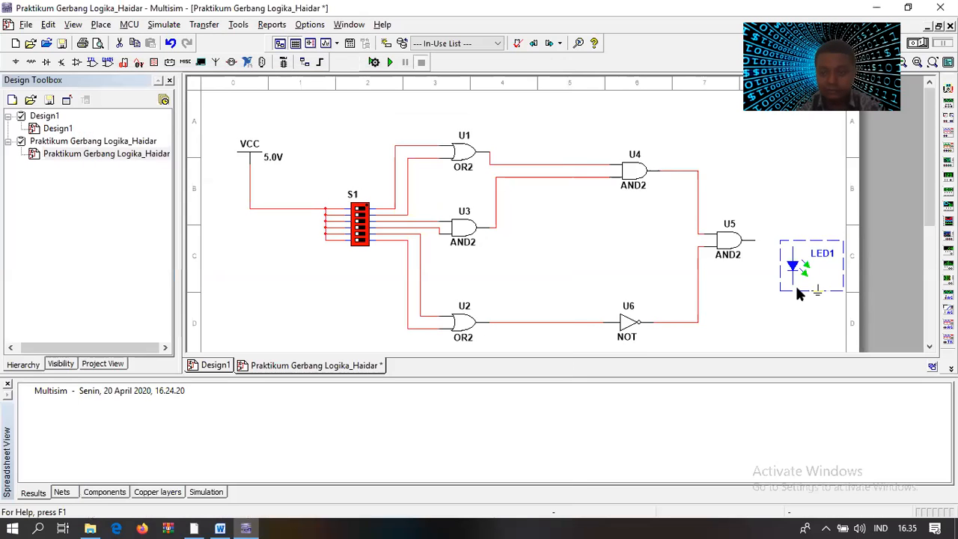
pyautogui.click(793, 285)
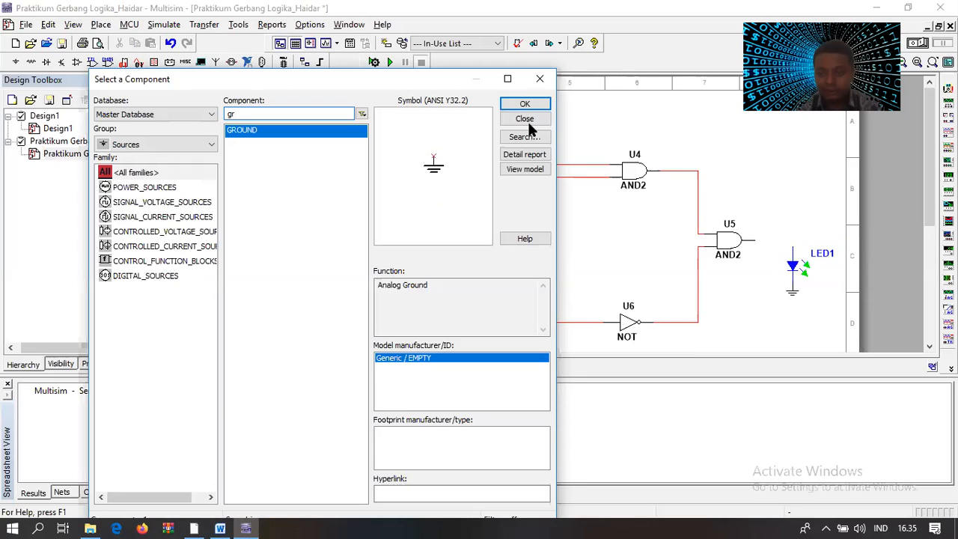
pyautogui.click(527, 121)
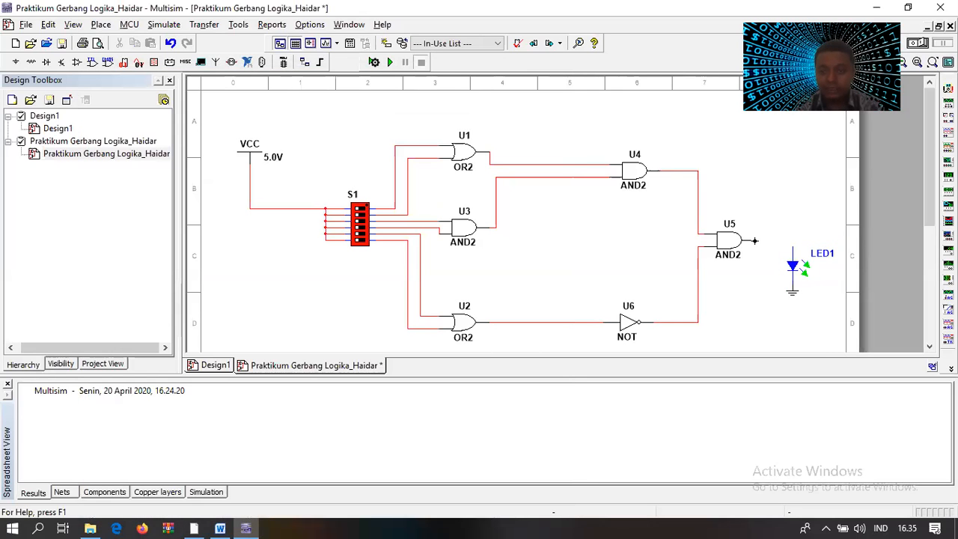
pyautogui.click(793, 246)
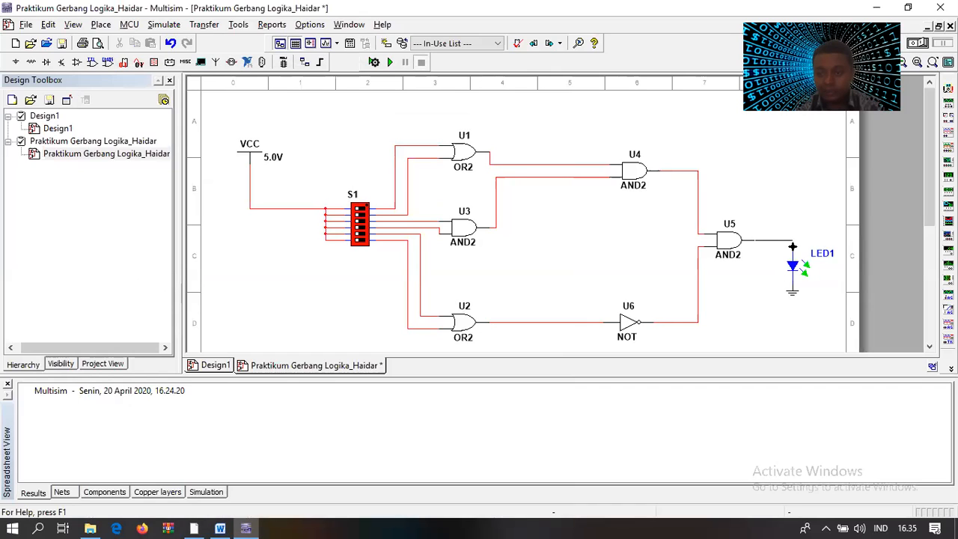
pyautogui.click(793, 246)
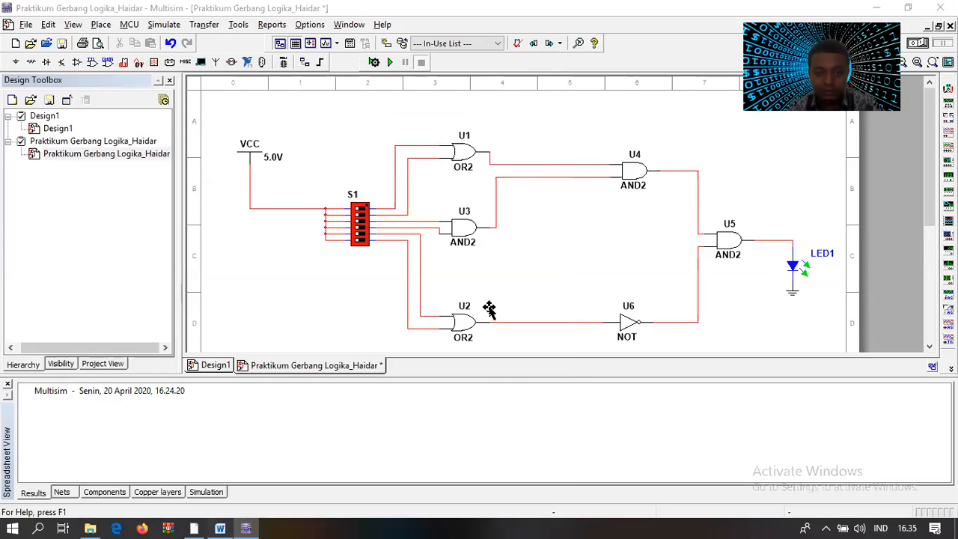
# - Switch to the Word worksheet and examine the annotated gate circuit and the switch combinations in the input/output table below it
pyautogui.hotkey('alt', 'Tab')
pyautogui.scroll(-2, 490, 308)
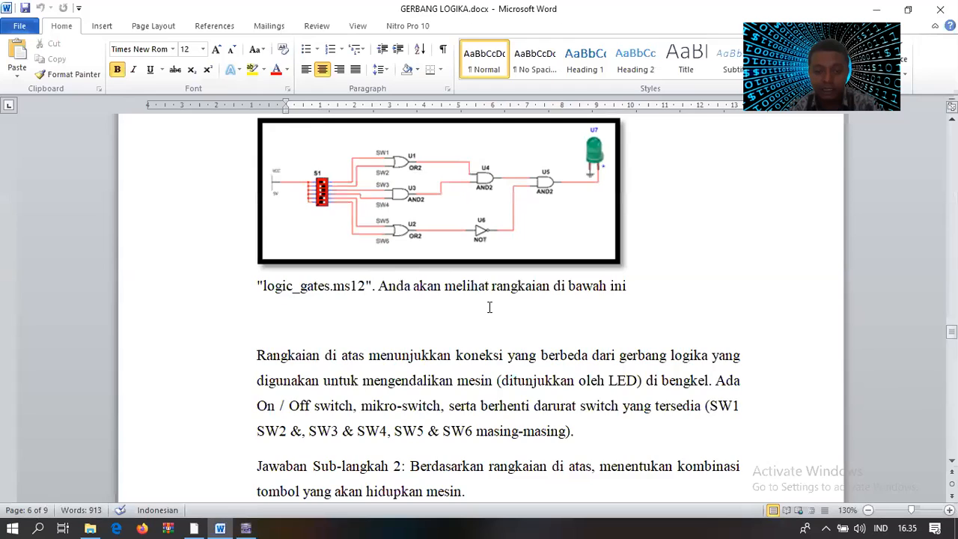
pyautogui.scroll(-5, 490, 308)
pyautogui.scroll(-8, 490, 305)
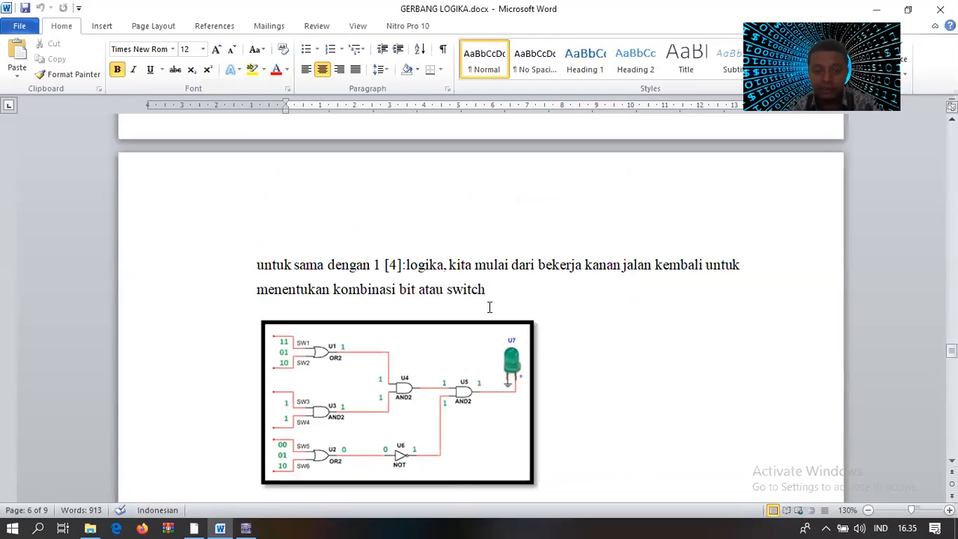
pyautogui.scroll(-1, 490, 308)
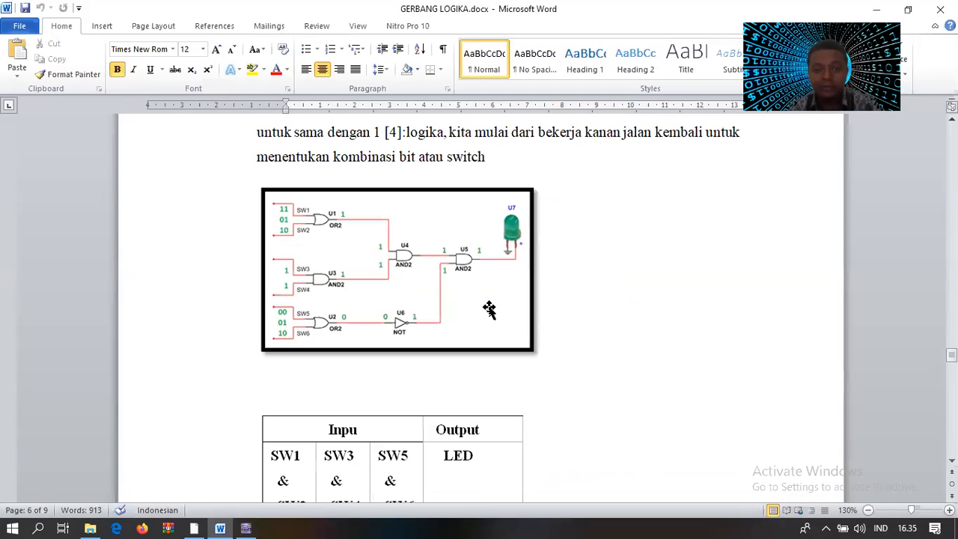
pyautogui.scroll(2, 489, 308)
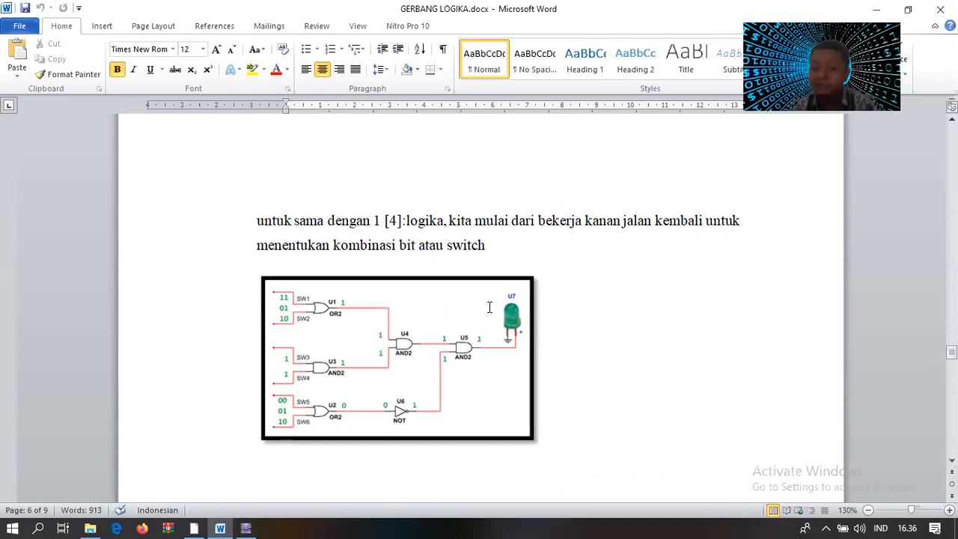
pyautogui.scroll(-5, 490, 307)
pyautogui.scroll(3, 489, 309)
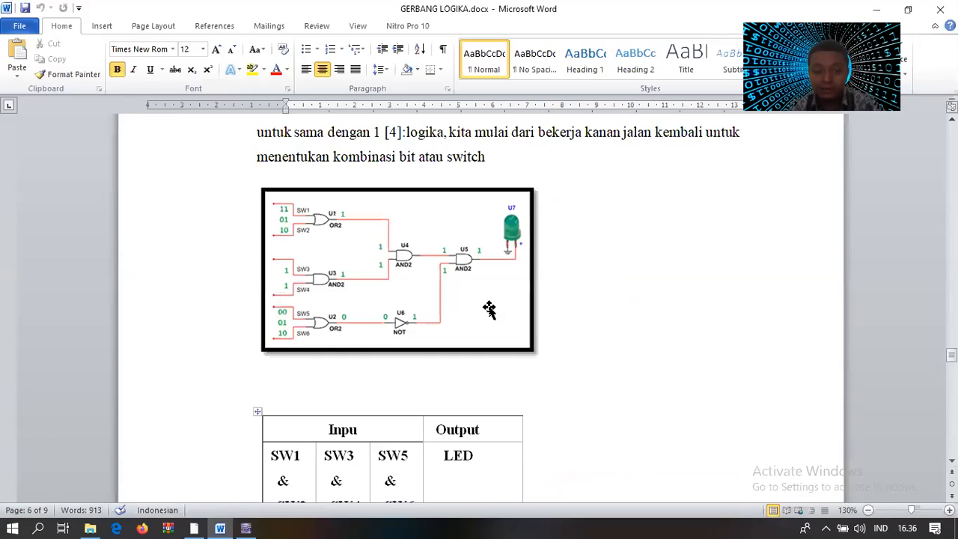
pyautogui.scroll(-3, 490, 308)
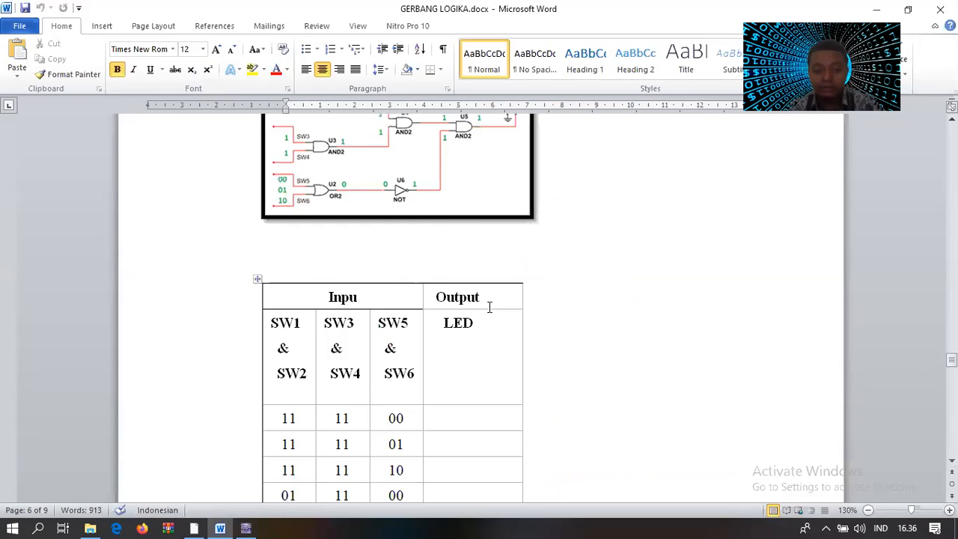
pyautogui.scroll(-2, 490, 307)
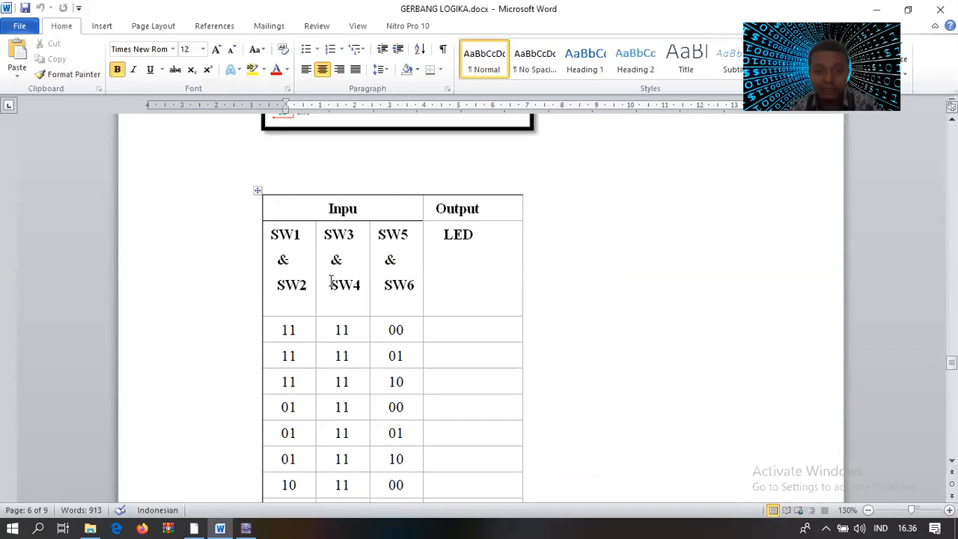
pyautogui.click(392, 204)
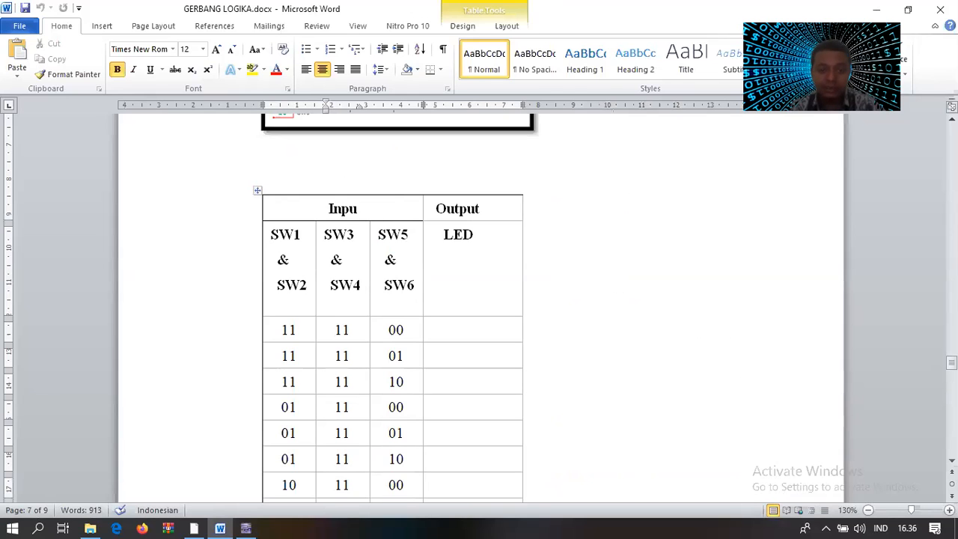
pyautogui.press('BackSpace')
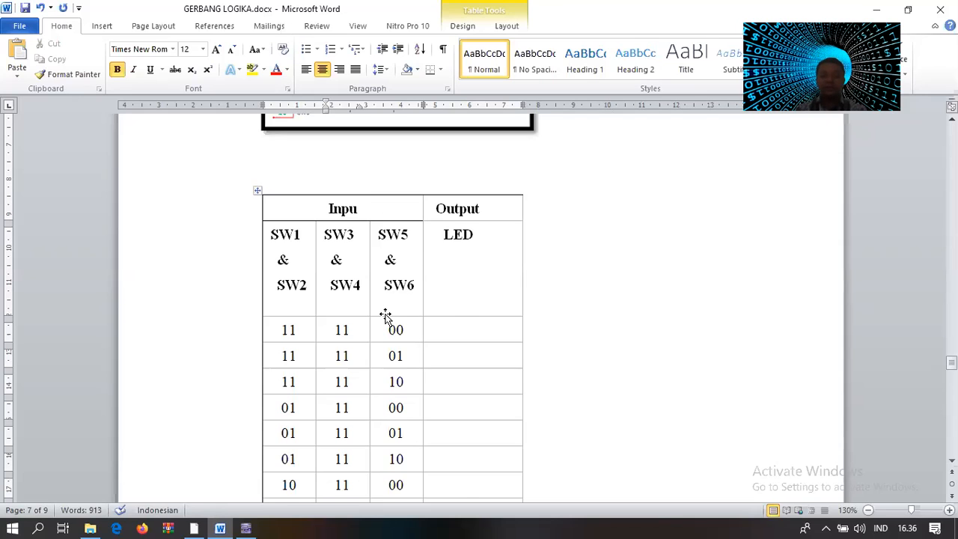
pyautogui.scroll(5, 385, 316)
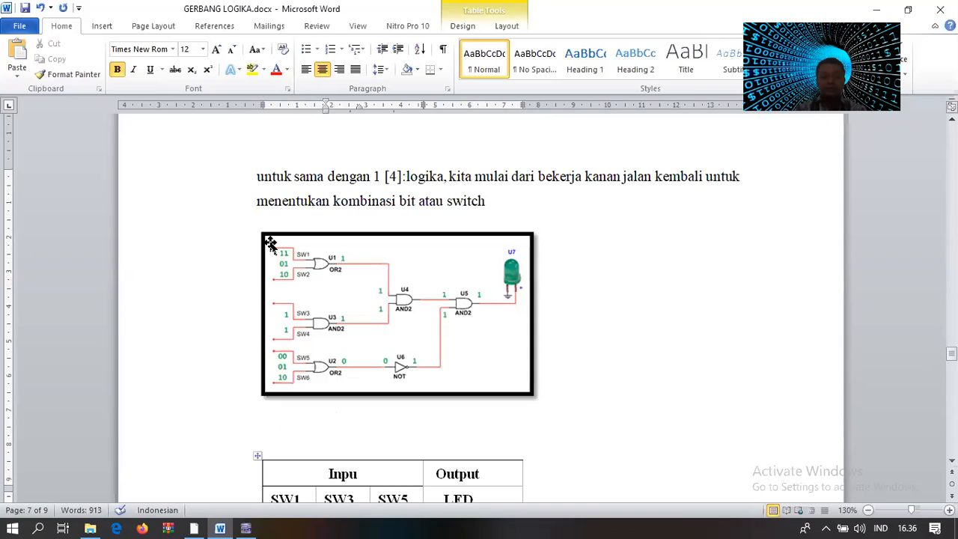
pyautogui.scroll(-6, 274, 285)
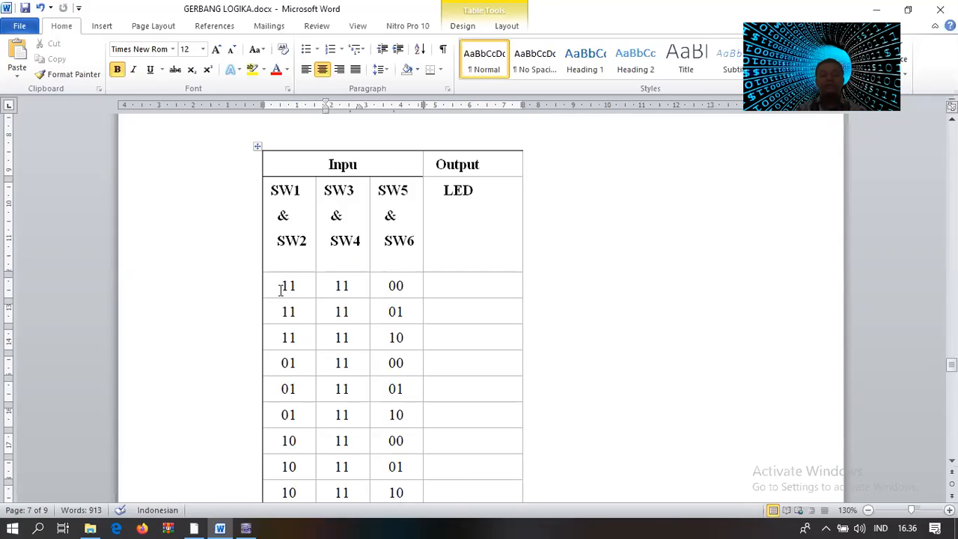
pyautogui.scroll(-3, 281, 291)
pyautogui.click(305, 404)
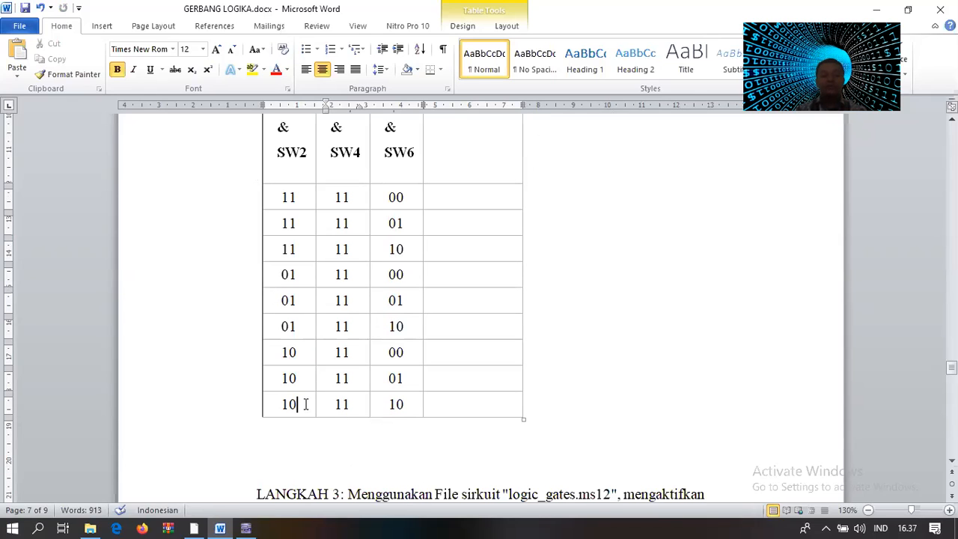
pyautogui.keyDown('shift'); pyautogui.click(287, 210); pyautogui.keyUp('shift')
pyautogui.keyDown('shift'); pyautogui.click(289, 198); pyautogui.keyUp('shift')
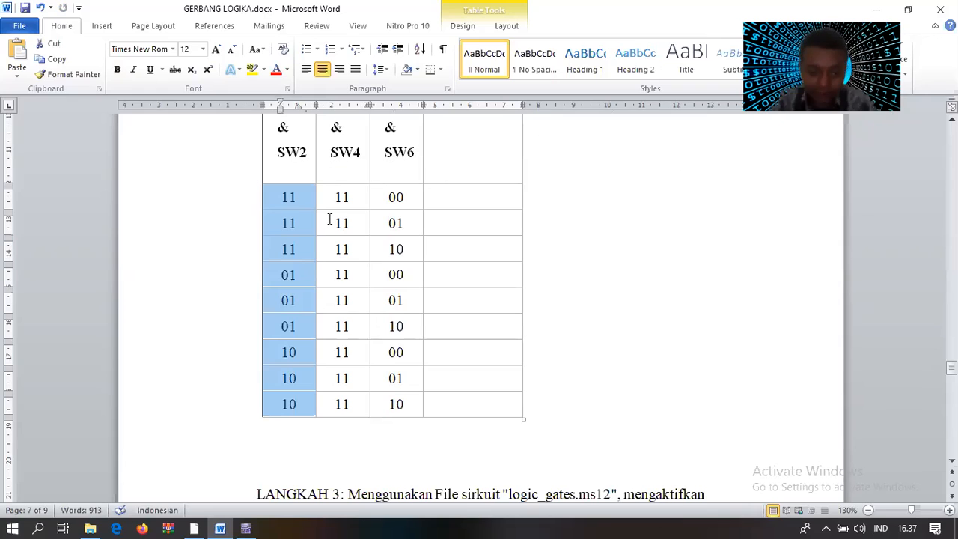
# - Delete the first digit of the SW3 & SW4 entry in the table's second-to-last row
pyautogui.press('Right')
pyautogui.press('Up')
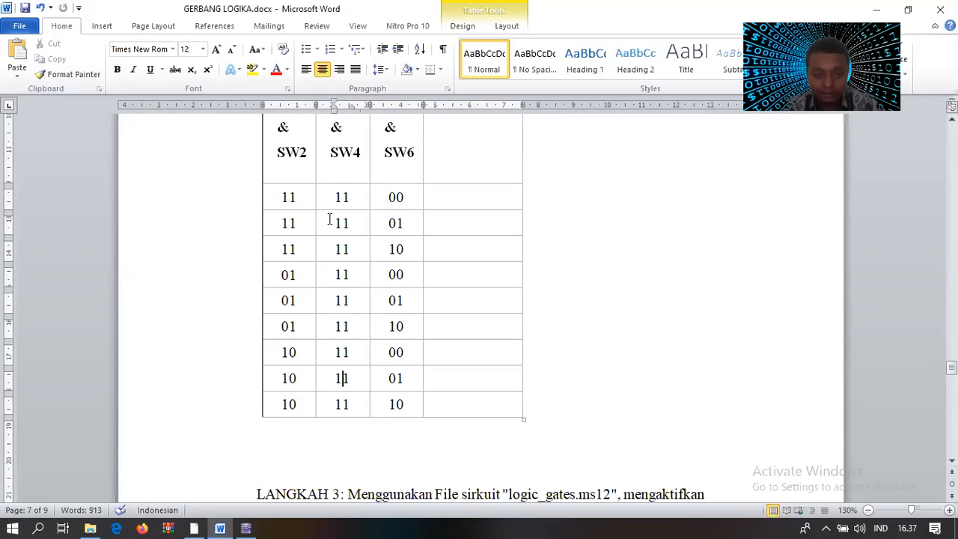
pyautogui.press('BackSpace')
# - Left-align the SW1 & SW2 entry in the first data row of the table
pyautogui.scroll(-3, 404, 156)
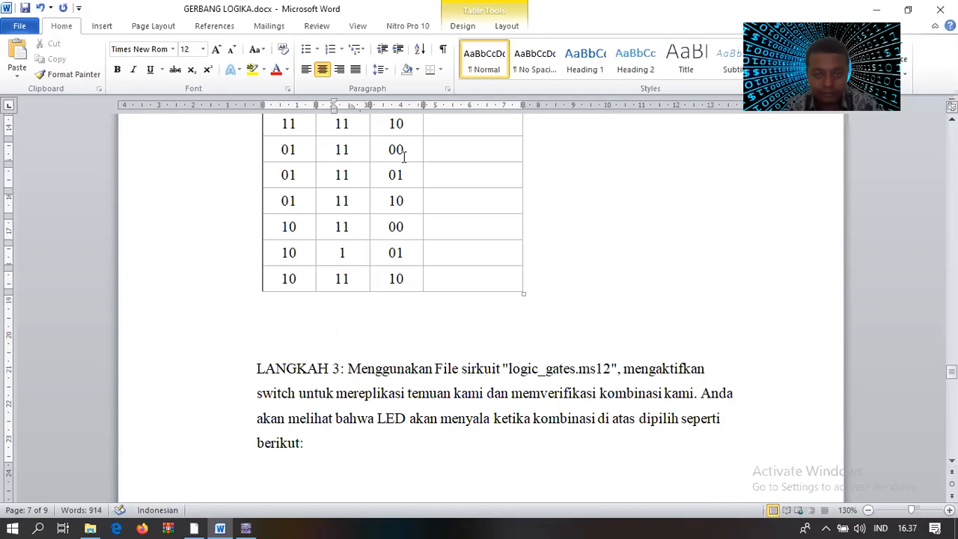
pyautogui.click(427, 147)
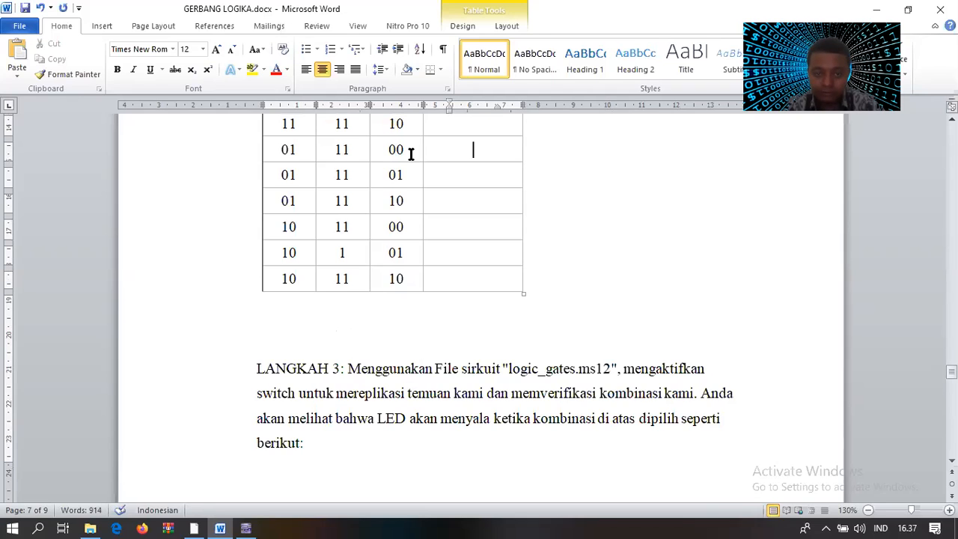
pyautogui.press('Up')
pyautogui.press('Up')
pyautogui.press('Up')
pyautogui.press('Up')
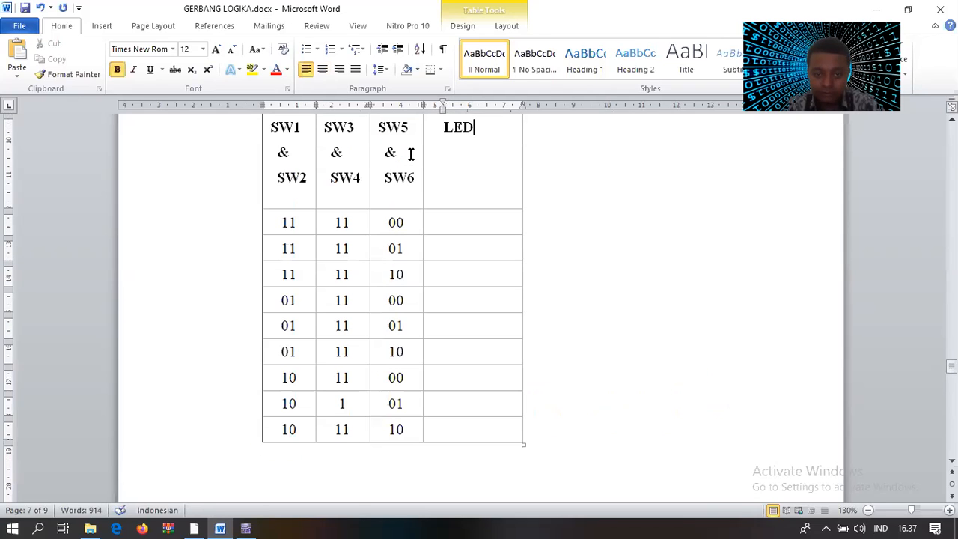
pyautogui.press('Down')
pyautogui.press('Left')
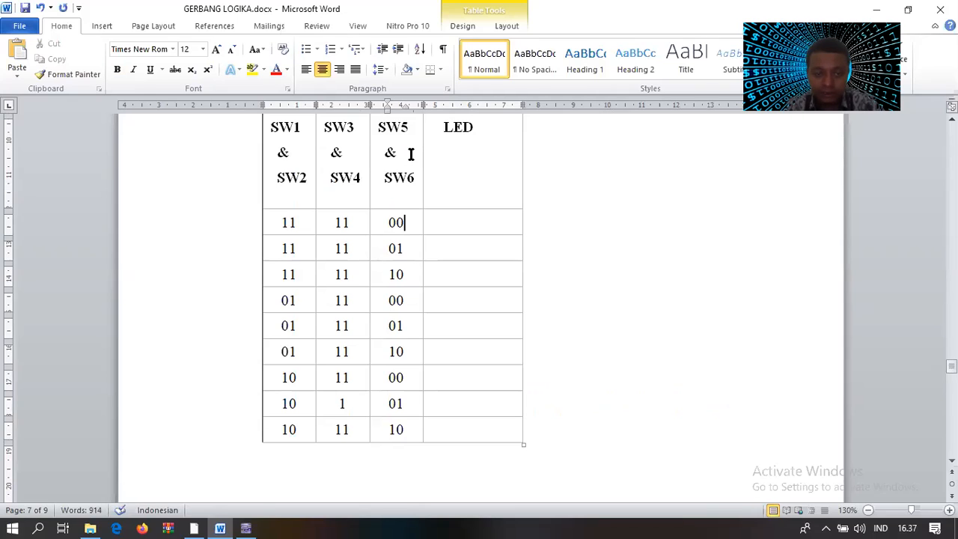
pyautogui.press('Left')
pyautogui.press('Left')
pyautogui.press('Left')
pyautogui.press('Left')
pyautogui.press('Left')
pyautogui.press('Left')
pyautogui.press('Left')
pyautogui.press('Left')
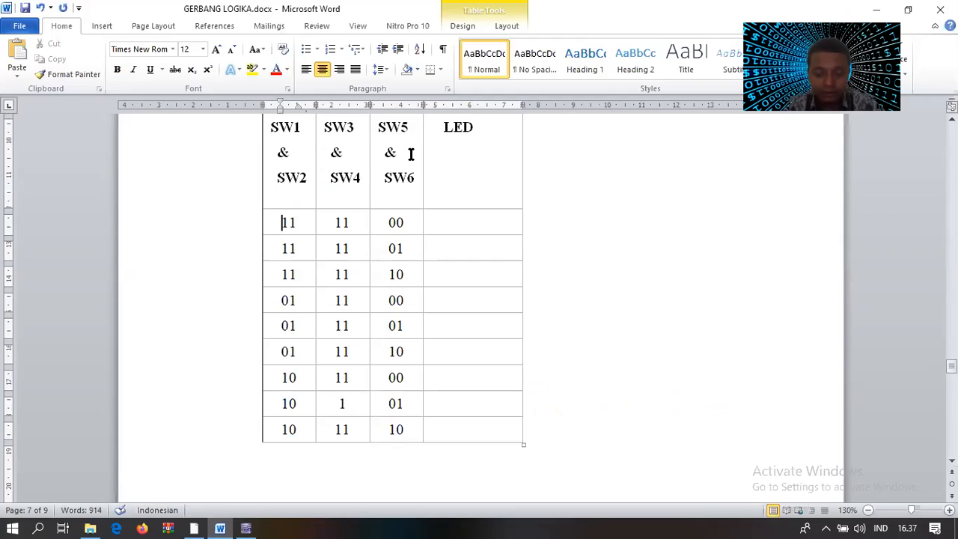
pyautogui.hotkey('ctrl', 'l')
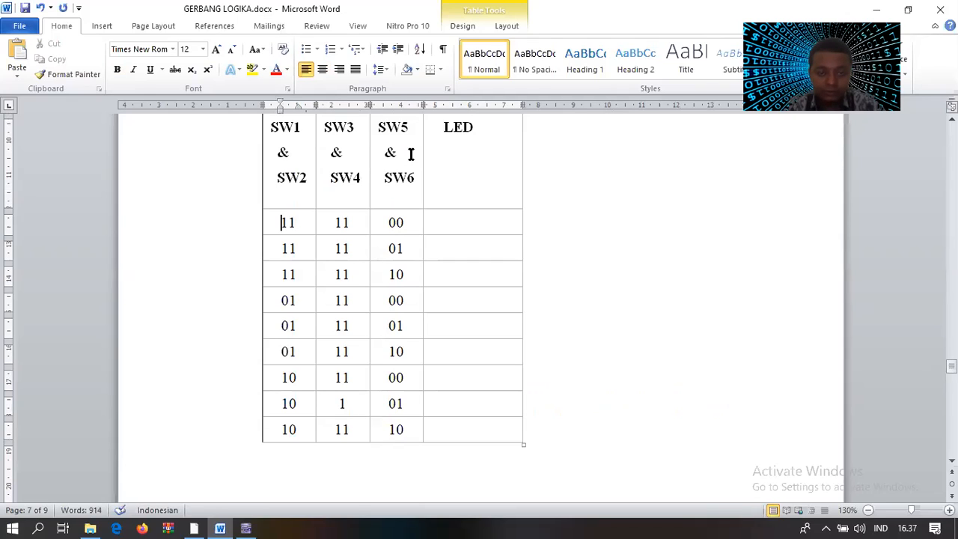
# - Go through the SW1 & SW2 combinations row by row in the input/output table
pyautogui.press('Down')
pyautogui.press('Down')
pyautogui.press('Down')
pyautogui.press('Down')
pyautogui.press('Down')
pyautogui.press('Down')
pyautogui.press('Down')
pyautogui.press('Up')
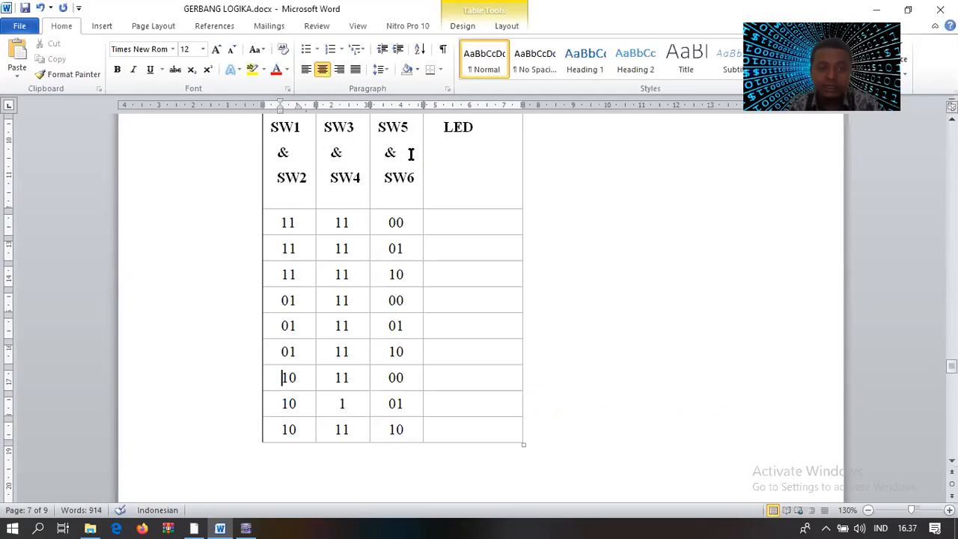
pyautogui.press('Up')
pyautogui.press('Up')
pyautogui.press('Up')
pyautogui.press('Up')
pyautogui.press('Up')
pyautogui.press('Up')
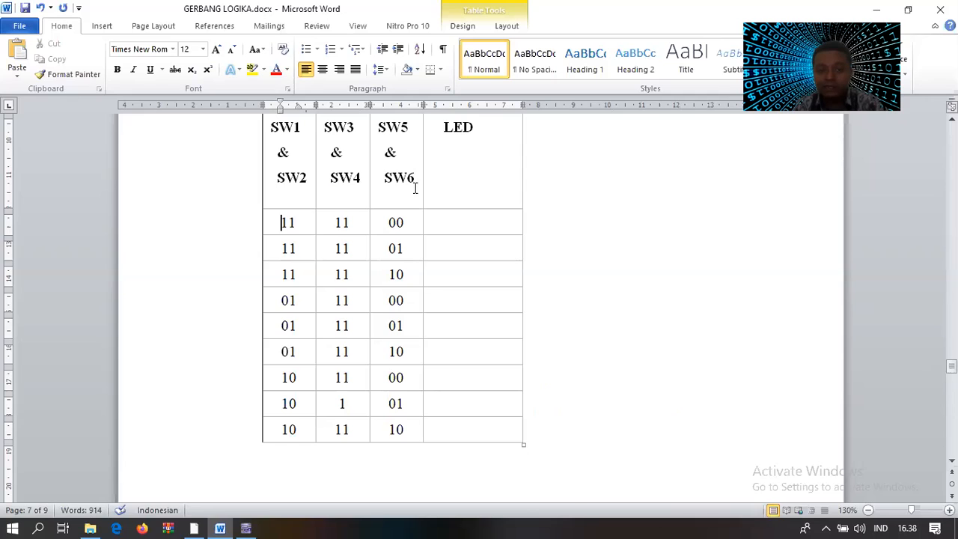
pyautogui.click(453, 222)
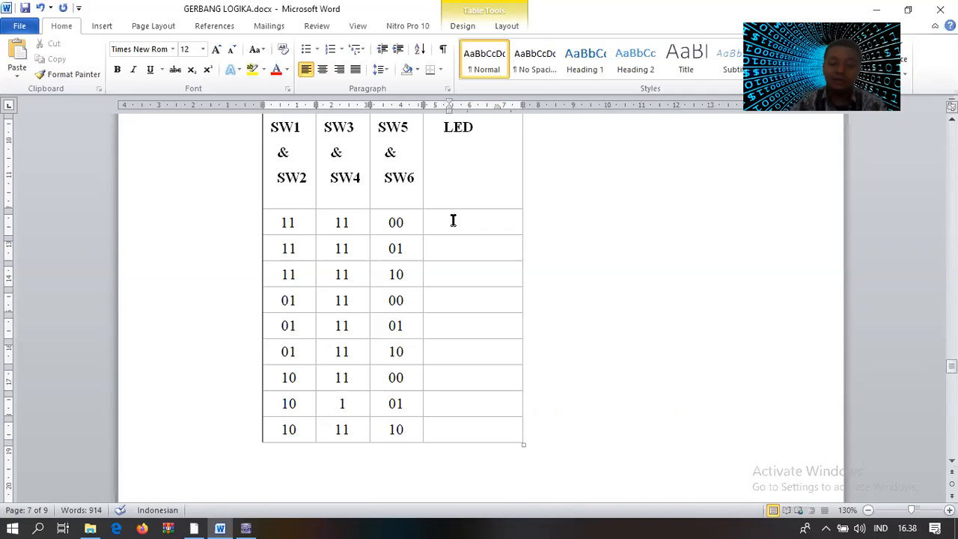
pyautogui.write('N')
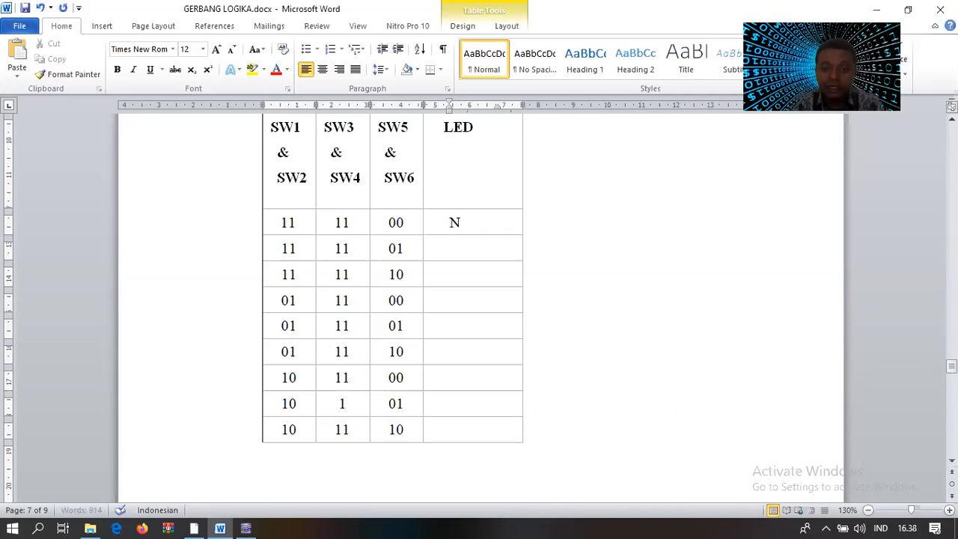
pyautogui.write('T')
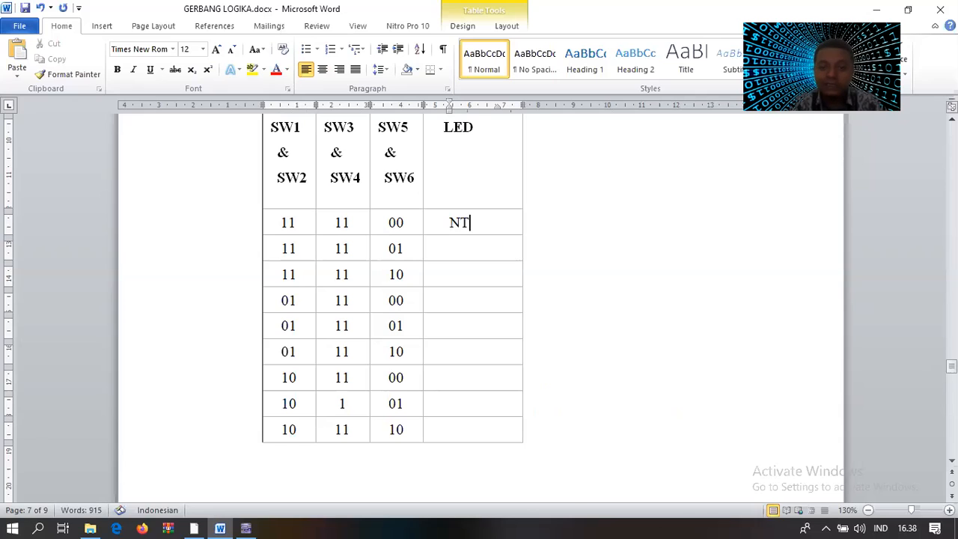
pyautogui.press('BackSpace')
pyautogui.press('BackSpace')
pyautogui.write('Menyal')
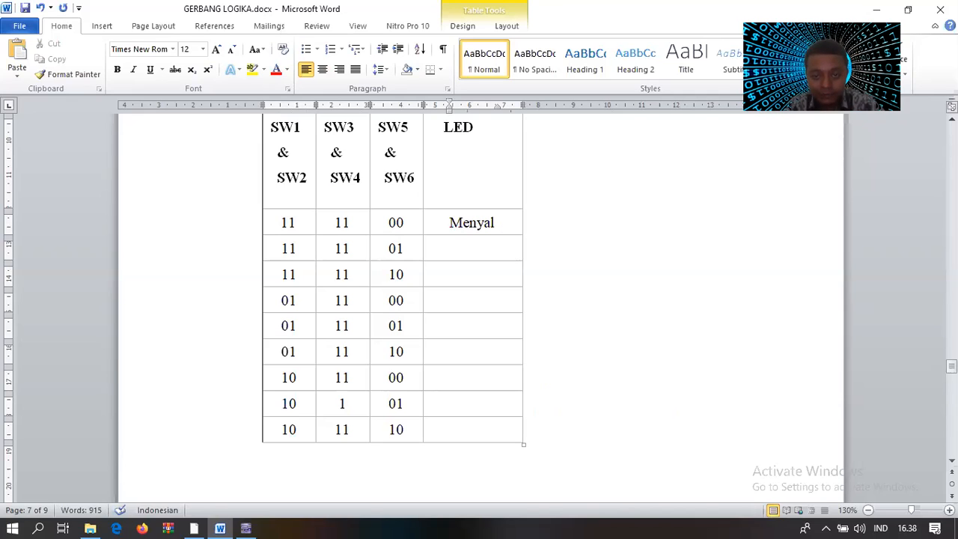
pyautogui.press('BackSpace')
pyautogui.press('BackSpace')
pyautogui.press('BackSpace')
pyautogui.press('BackSpace')
pyautogui.press('BackSpace')
pyautogui.write('aa')
pyautogui.press('BackSpace')
pyautogui.press('BackSpace')
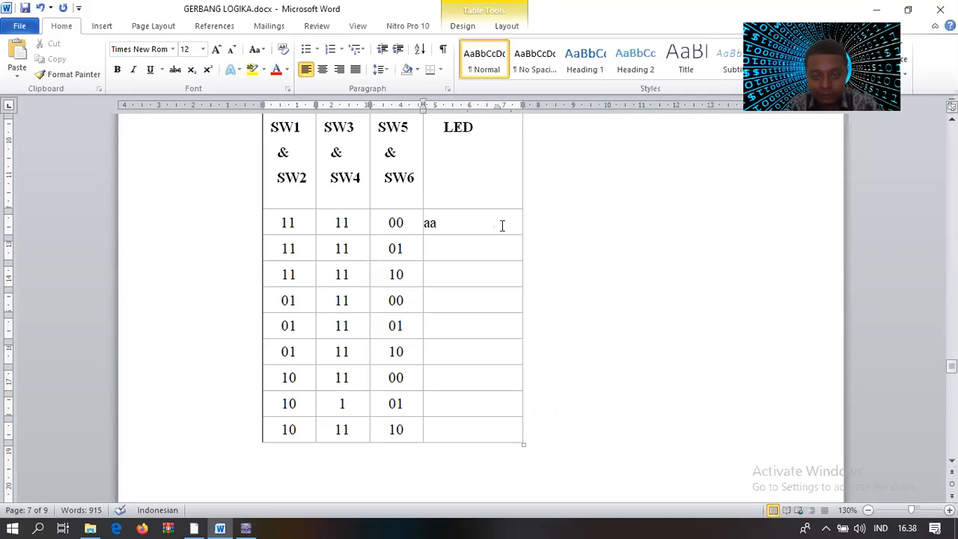
pyautogui.press('BackSpace')
pyautogui.press('BackSpace')
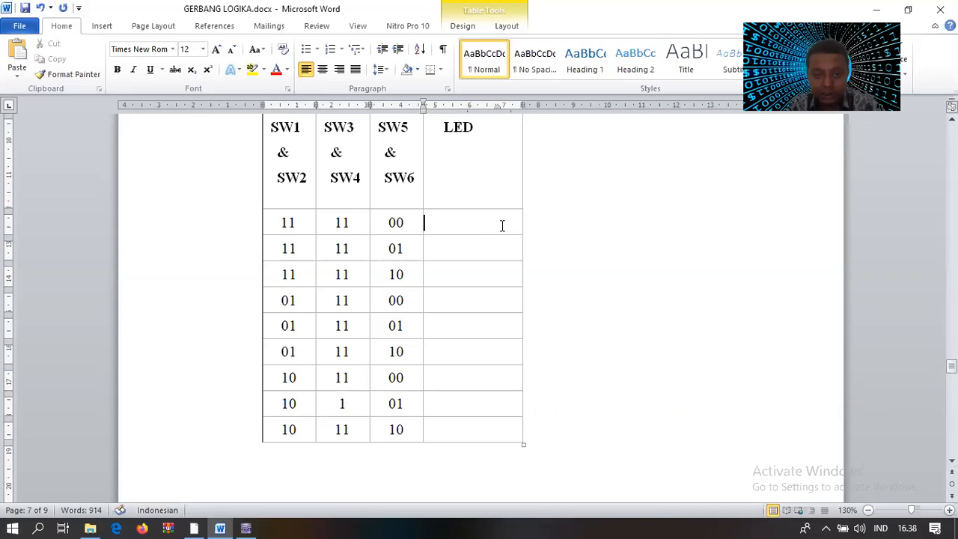
# - Go through the empty LED output cells row by row and return to the first data row's LED cell
pyautogui.press('Down')
pyautogui.press('Down')
pyautogui.press('Down')
pyautogui.press('Down')
pyautogui.press('Down')
pyautogui.press('Down')
pyautogui.press('Down')
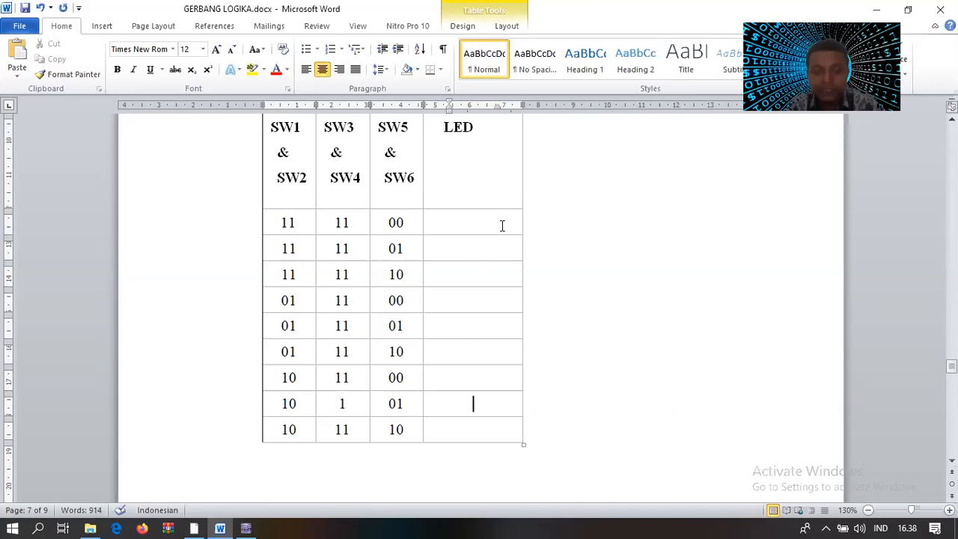
pyautogui.scroll(-1, 502, 226)
pyautogui.press('Down')
pyautogui.click(500, 225)
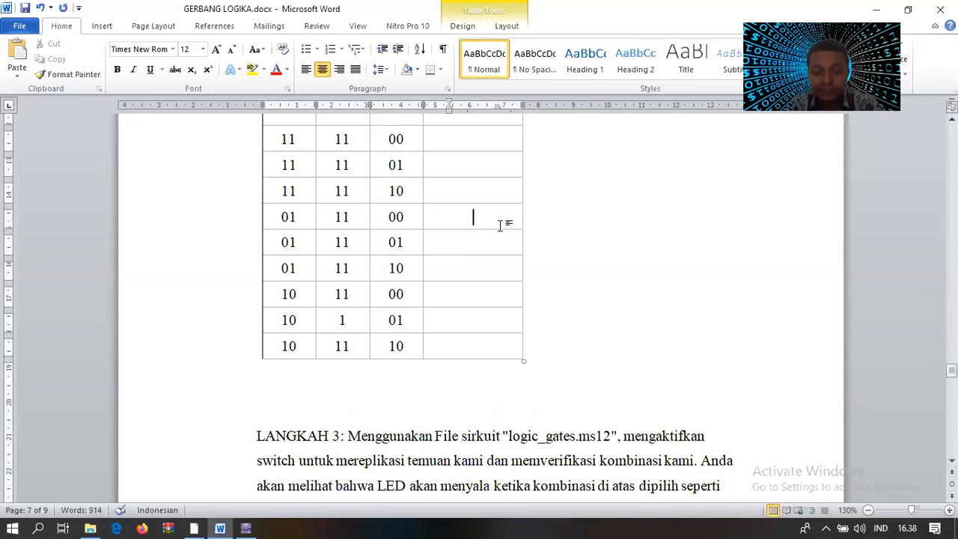
pyautogui.scroll(1, 503, 225)
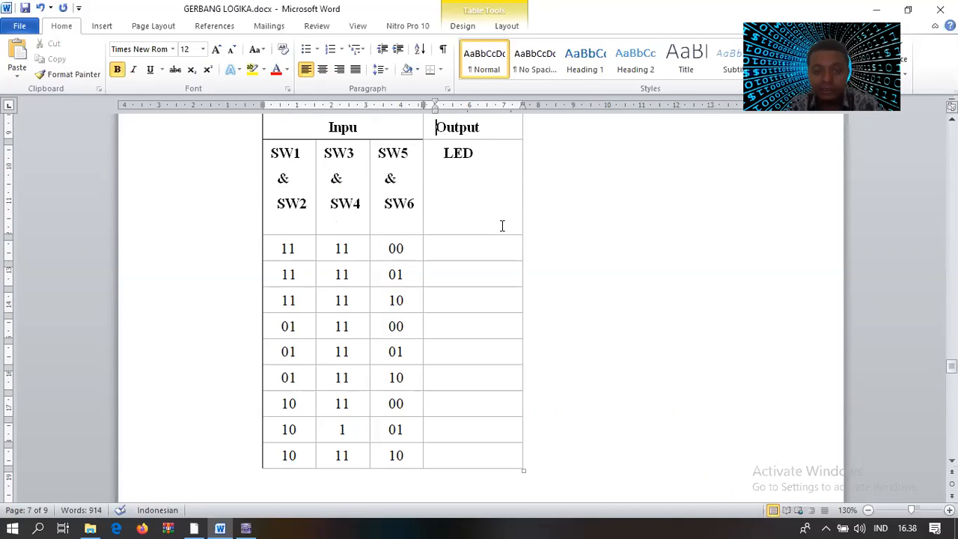
pyautogui.press('Up')
pyautogui.press('Up')
pyautogui.press('Up')
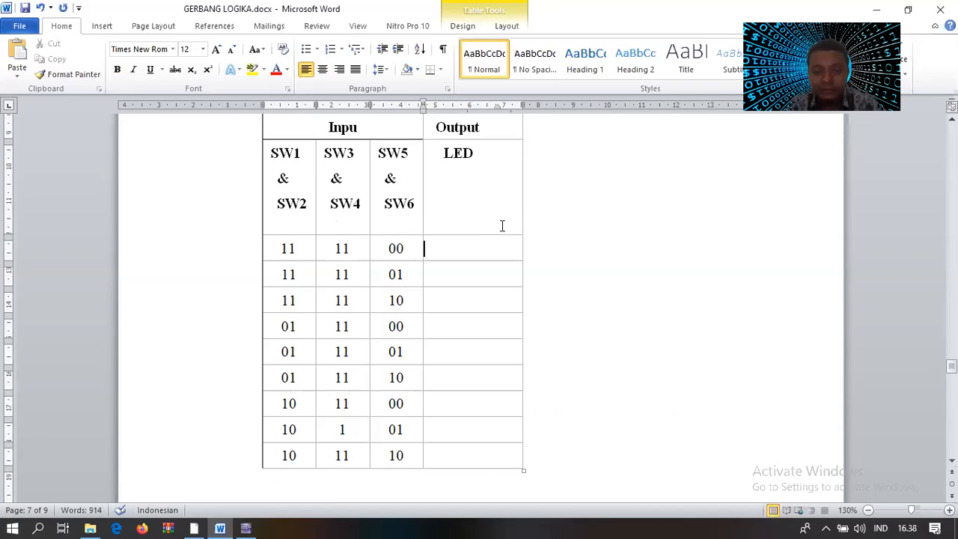
pyautogui.press('Up')
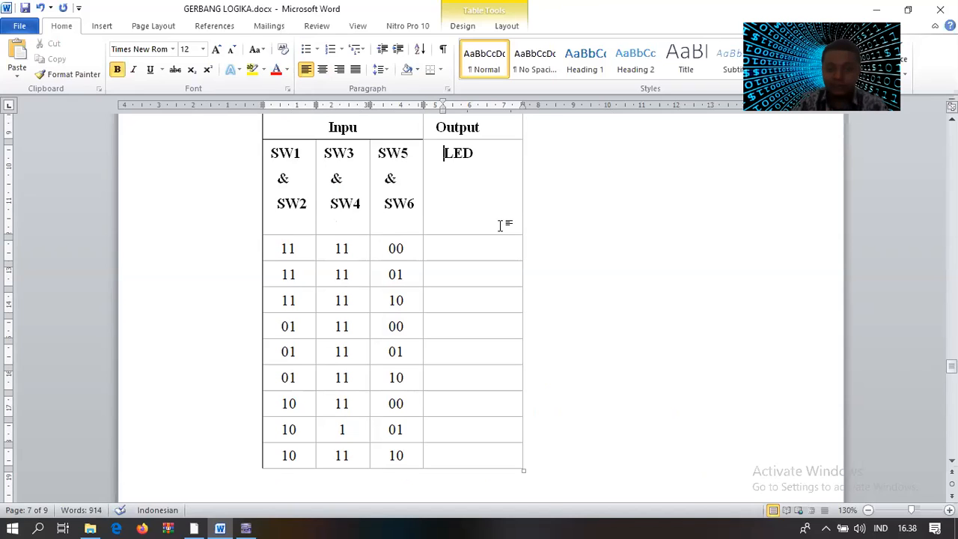
pyautogui.press('Down')
pyautogui.press('Left')
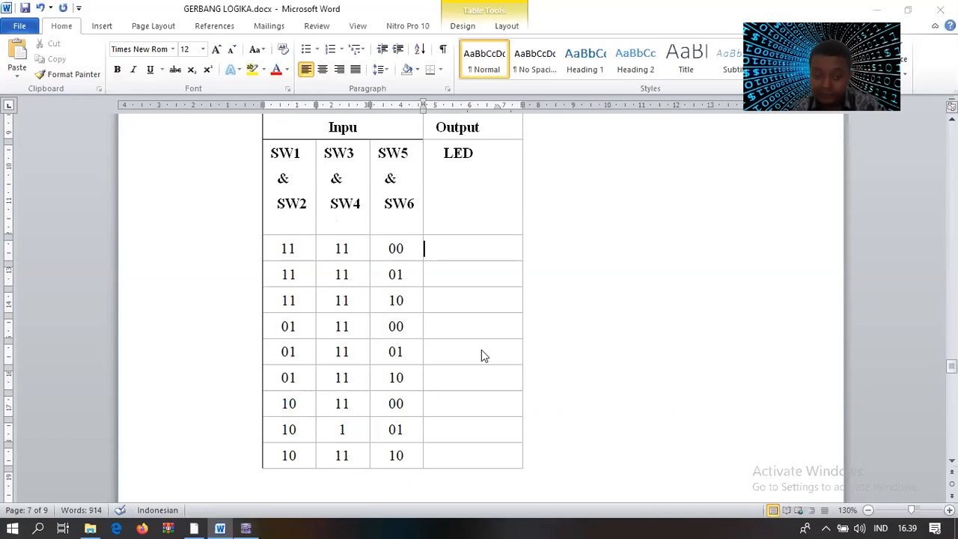
# - Switch to Multisim and turn on switches 1 to 4 of S1, leaving 5 and 6 off, for the 11, 11, 00 combination
pyautogui.hotkey('alt', 'Tab')
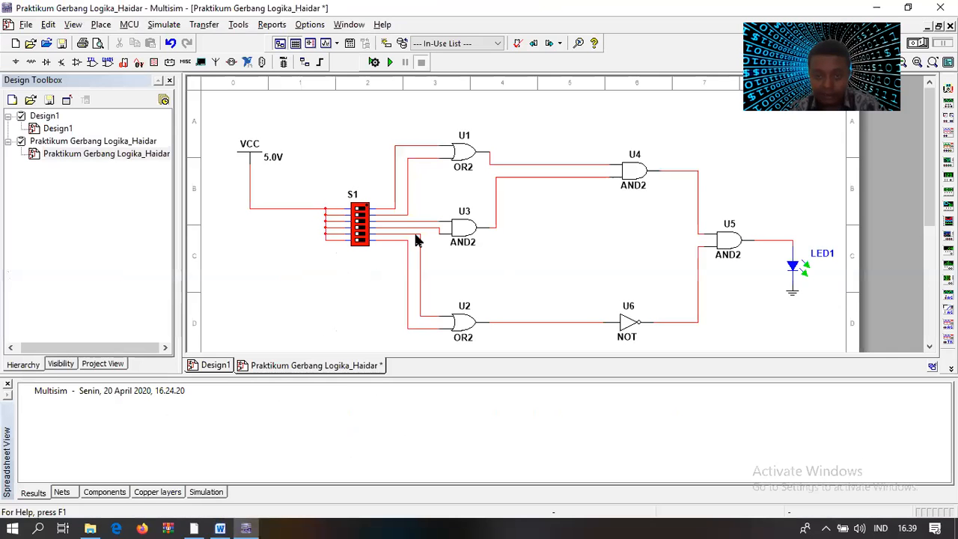
pyautogui.click(360, 222)
pyautogui.click(360, 233)
pyautogui.click(360, 230)
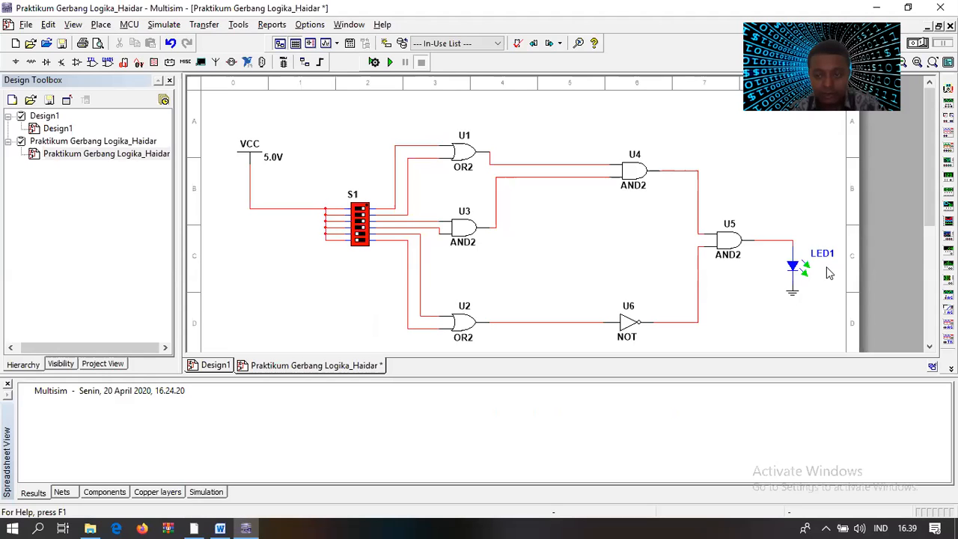
pyautogui.click(361, 242)
pyautogui.click(361, 234)
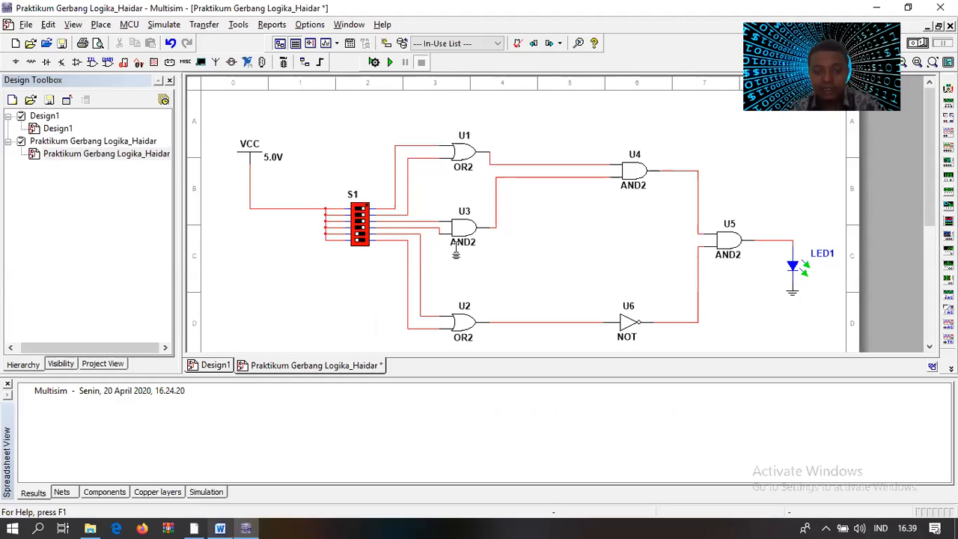
# - Switch to Word and enter "menyala" as the LED output of the first data row
pyautogui.hotkey('alt', 'Tab')
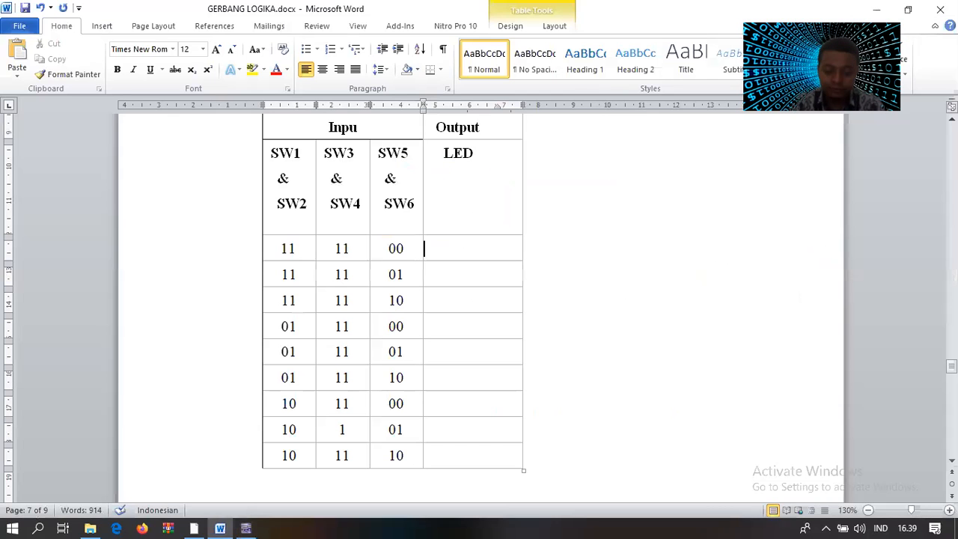
pyautogui.write('menyaal')
pyautogui.press('BackSpace')
pyautogui.press('BackSpace')
pyautogui.write('la')
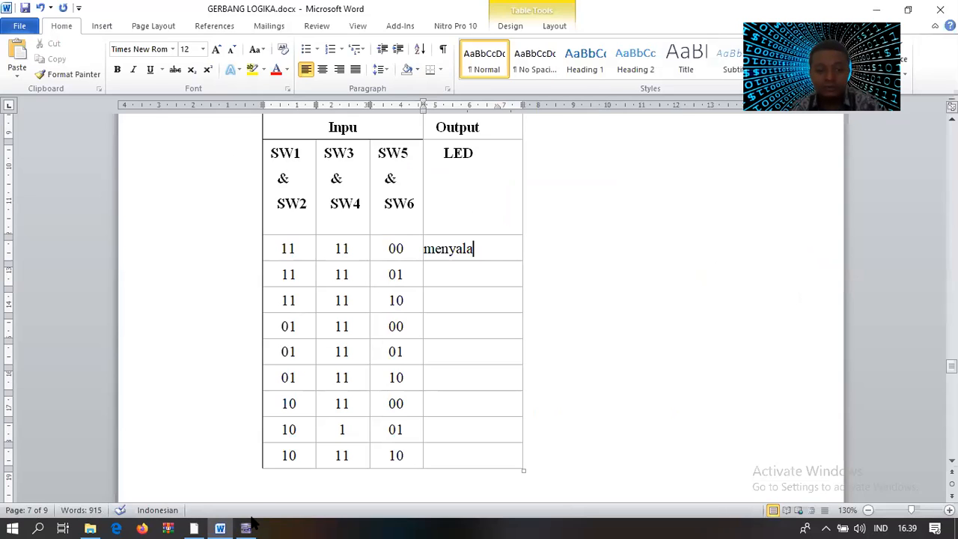
# - Switch to Multisim, turn off all switches of S1 and run the simulation
pyautogui.hotkey('alt', 'Tab')
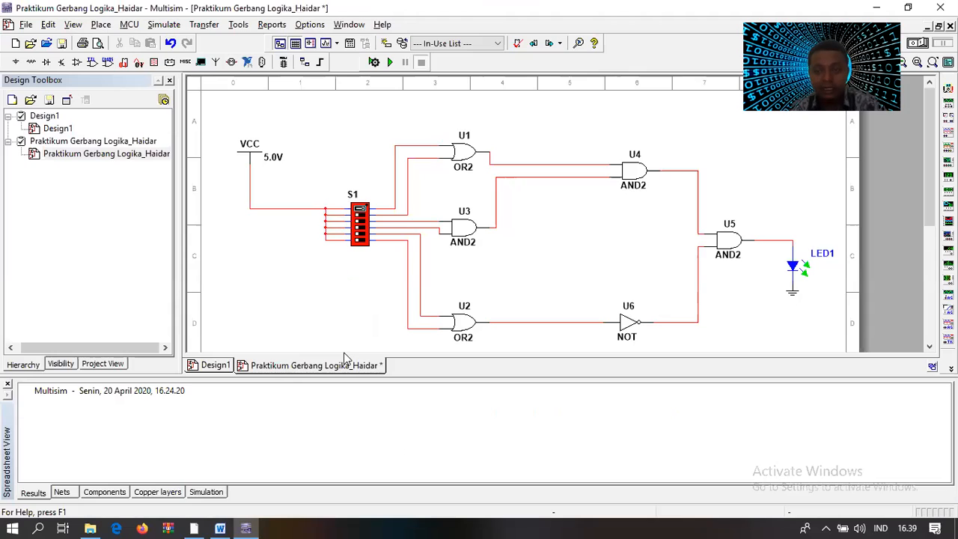
pyautogui.click(360, 210)
pyautogui.click(390, 63)
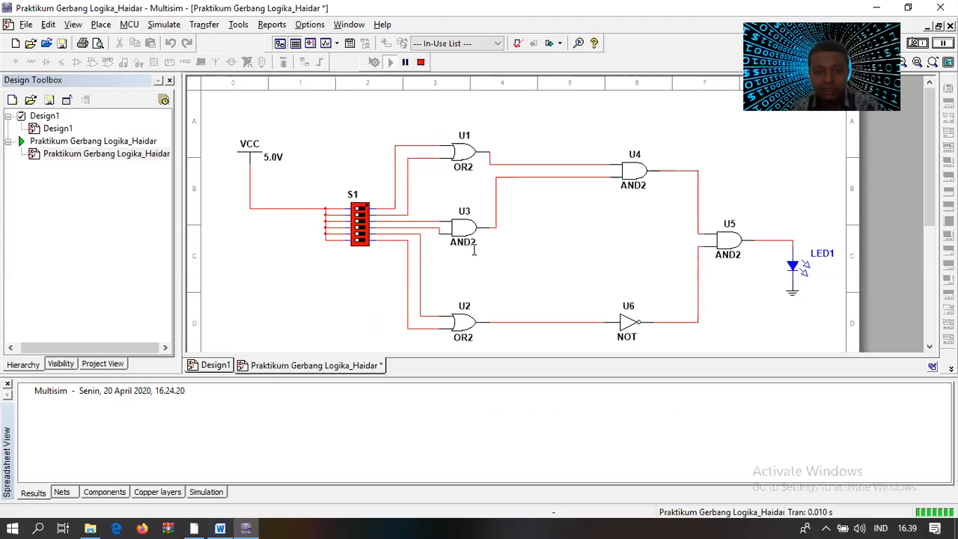
# - Switch to Word and replace the first data row's LED entry with "Lampu mati"
pyautogui.hotkey('alt', 'Tab')
pyautogui.press('BackSpace')
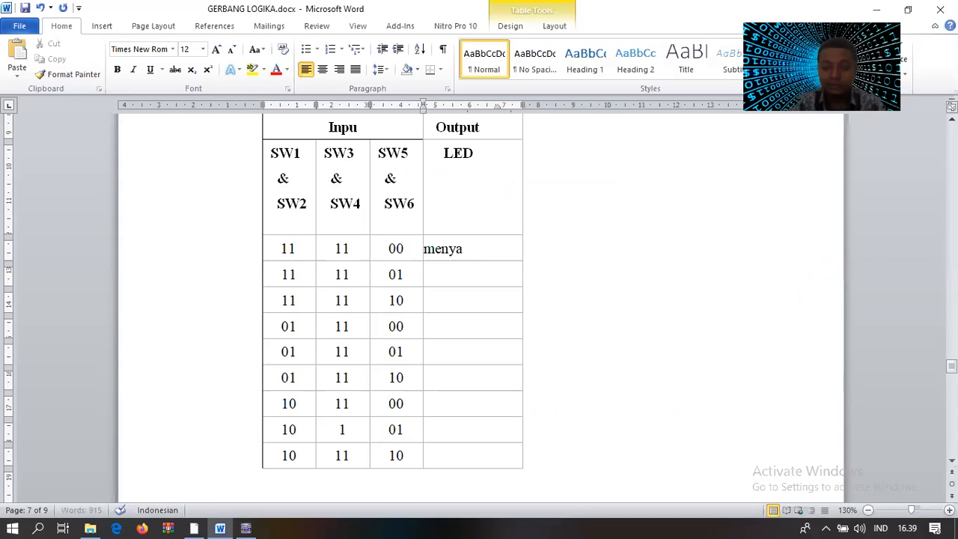
pyautogui.press('BackSpace')
pyautogui.press('BackSpace')
pyautogui.press('BackSpace')
pyautogui.press('BackSpace')
pyautogui.press('BackSpace')
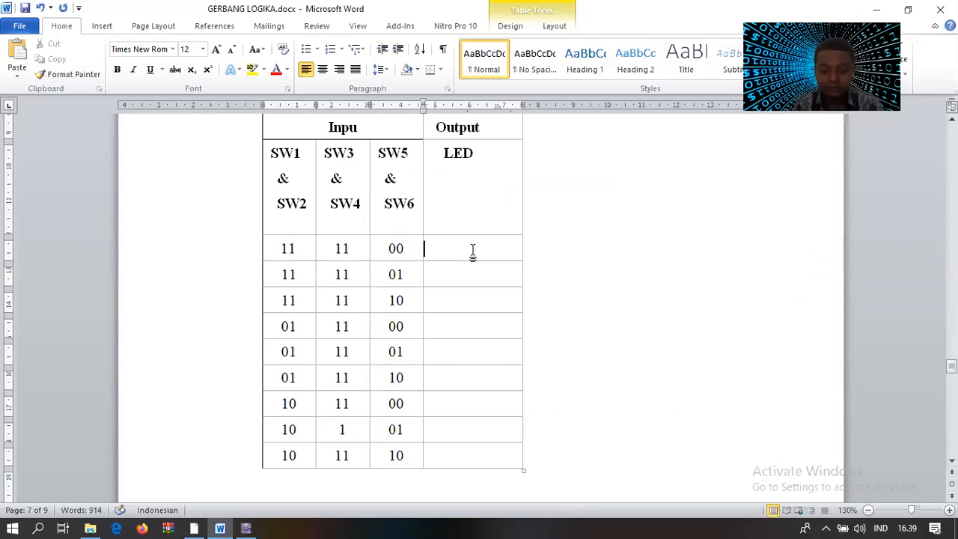
pyautogui.write('Lampu m')
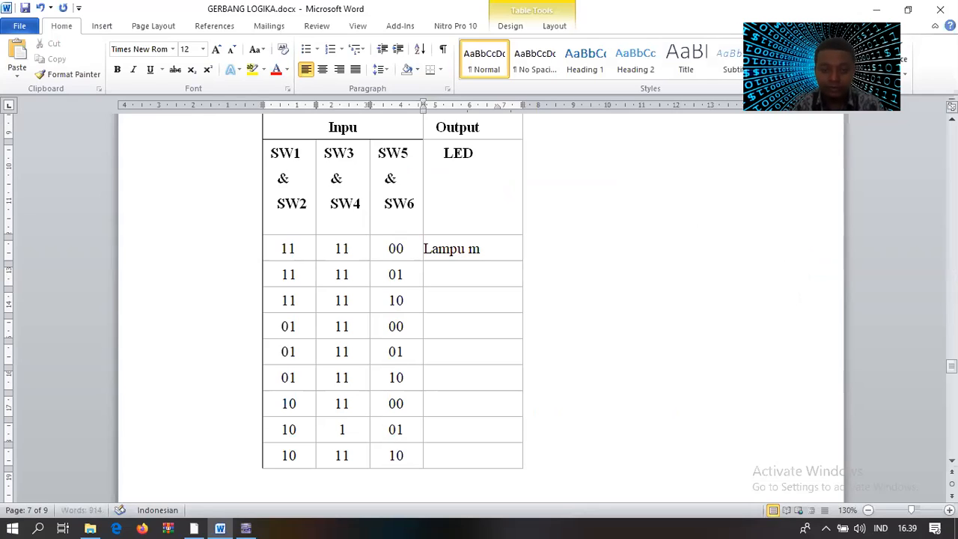
pyautogui.write('ati')
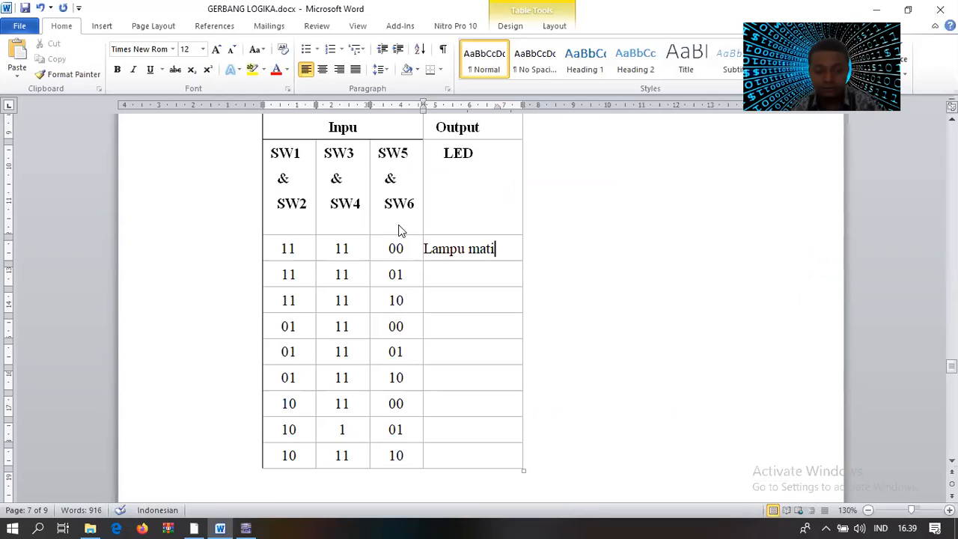
# - Switch to Multisim and turn on switches 1 to 4 of S1 in the running simulation, leaving 5 and 6 off
pyautogui.hotkey('alt', 'Tab')
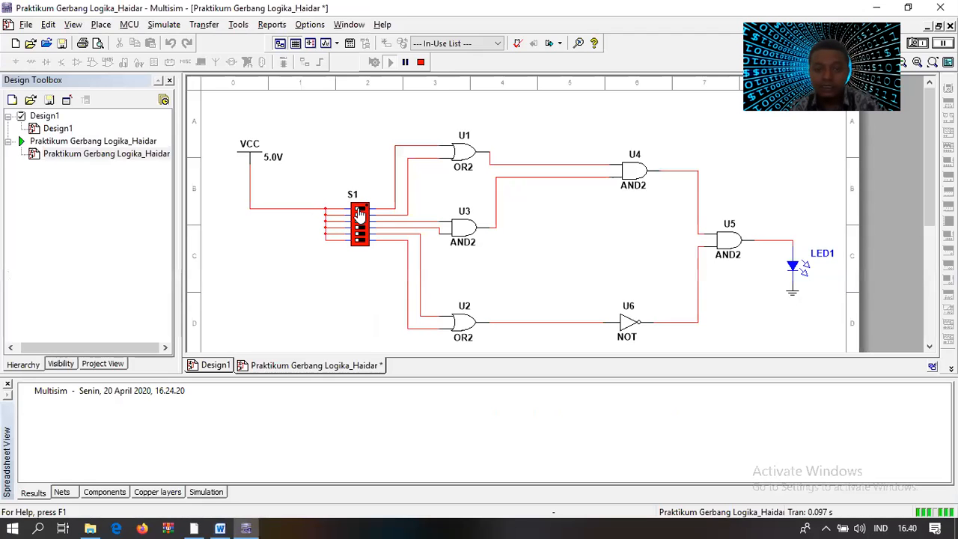
pyautogui.click(359, 210)
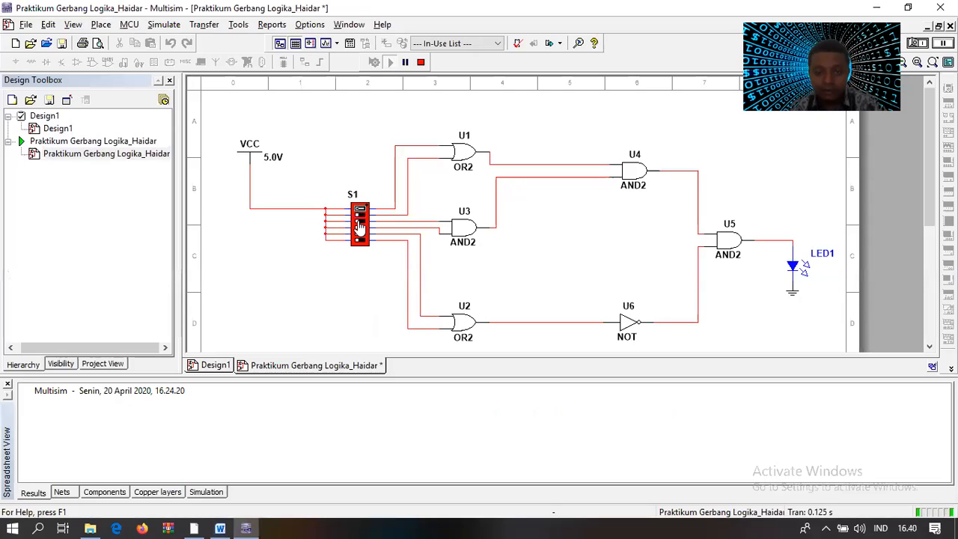
pyautogui.click(359, 219)
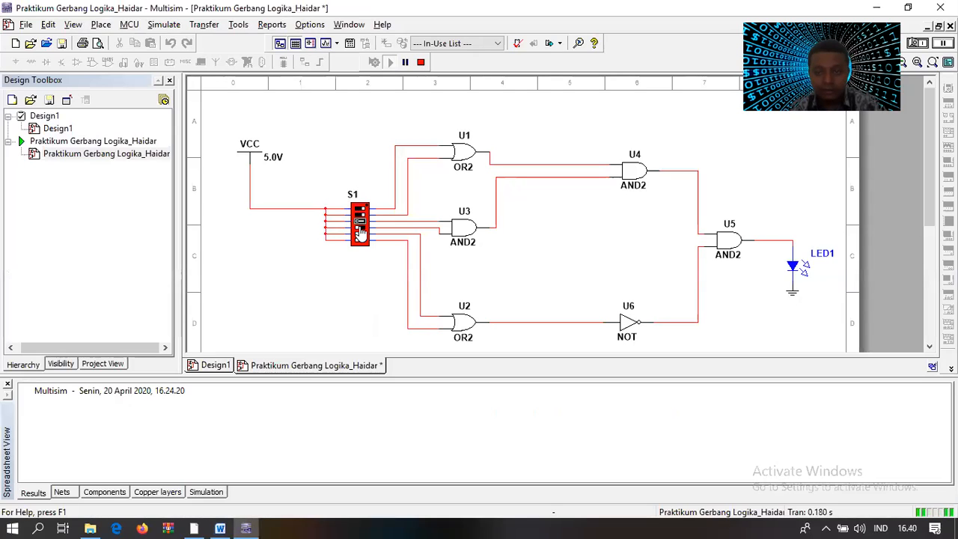
pyautogui.click(360, 223)
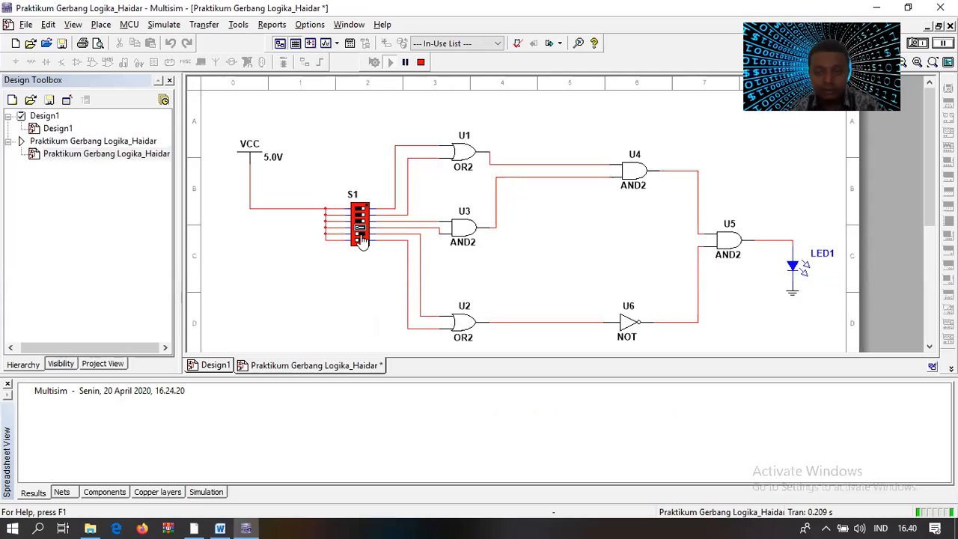
pyautogui.click(361, 233)
# - Switch to Word and replace the first data row's LED entry with "Menyala"
pyautogui.hotkey('alt', 'Tab')
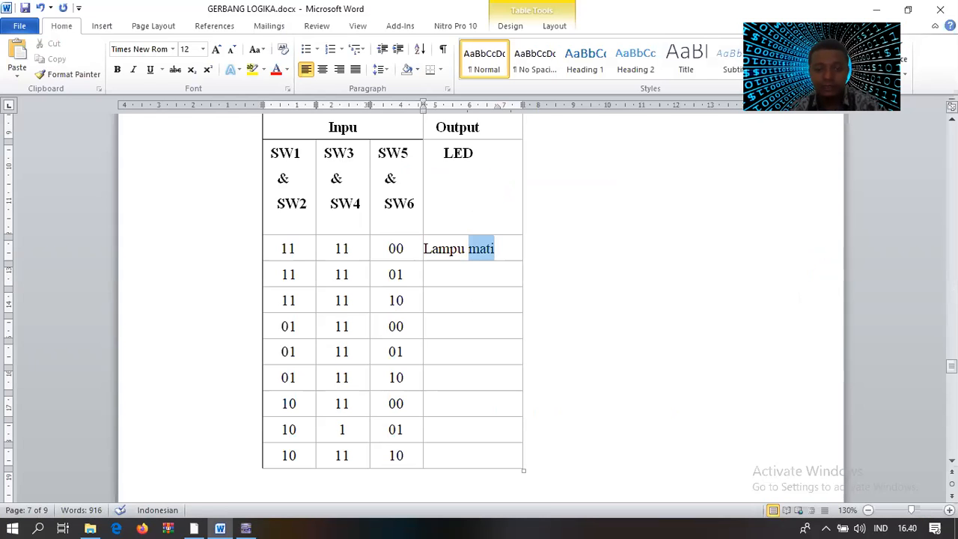
pyautogui.write('nyal')
pyautogui.press('BackSpace')
pyautogui.press('BackSpace')
pyautogui.press('BackSpace')
pyautogui.press('BackSpace')
pyautogui.press('BackSpace')
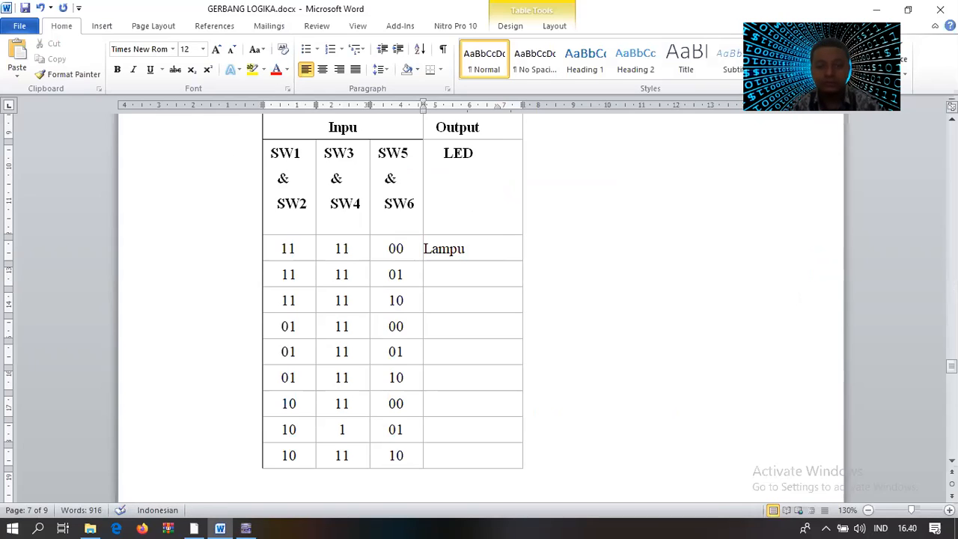
pyautogui.press('BackSpace')
pyautogui.press('BackSpace')
pyautogui.press('BackSpace')
pyautogui.press('BackSpace')
pyautogui.press('BackSpace')
pyautogui.write('Menyala')
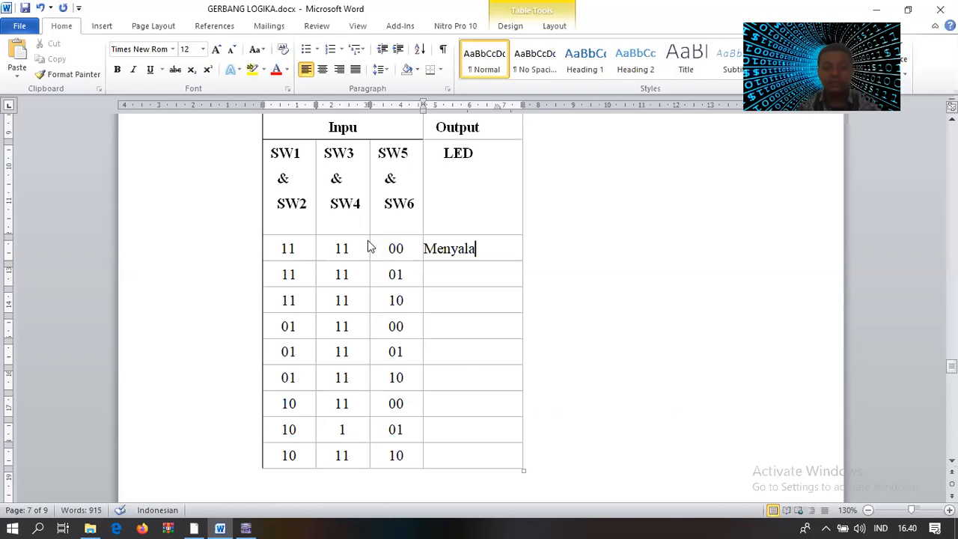
# - Switch to Multisim and set S1 to the second data row's combination, with switches 1 to 4 and 6 on and 5 off
pyautogui.hotkey('alt', 'Tab')
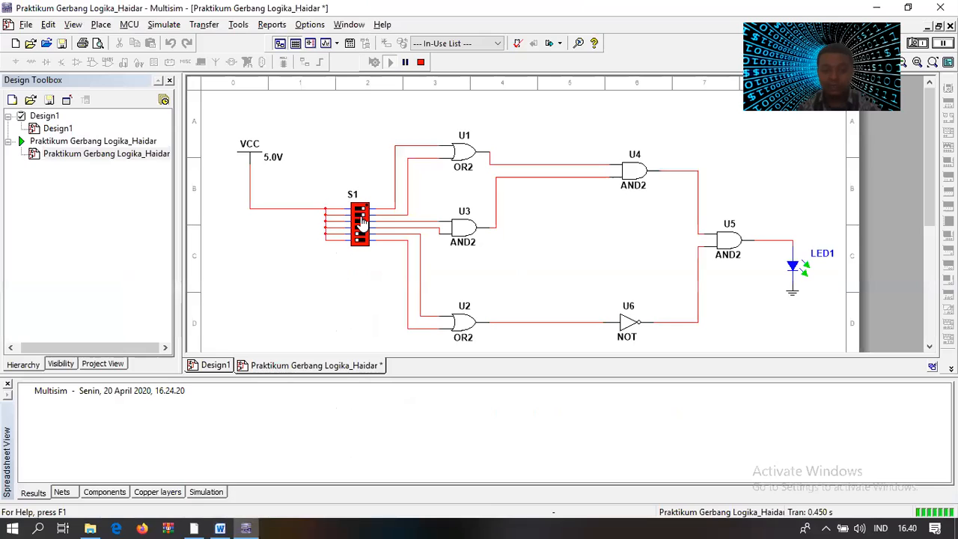
pyautogui.click(364, 214)
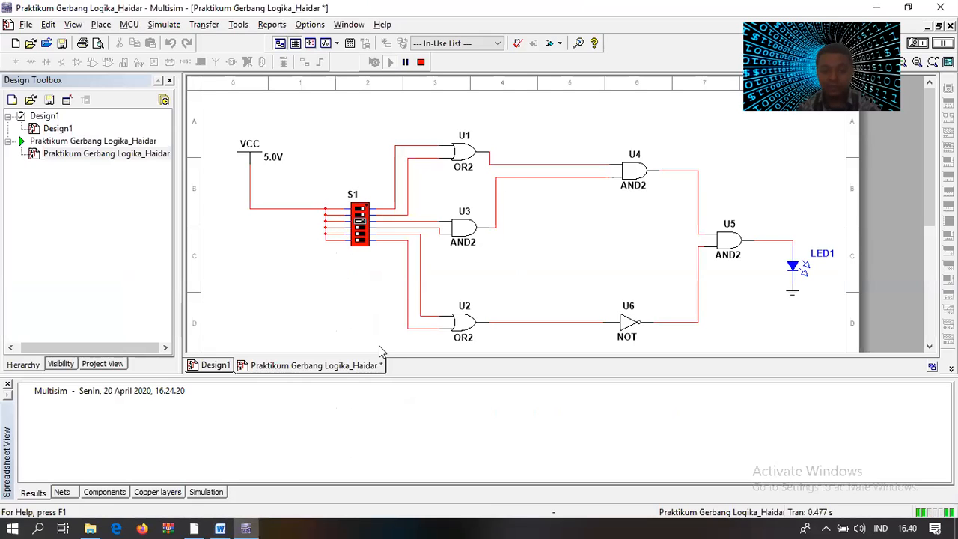
pyautogui.click(360, 210)
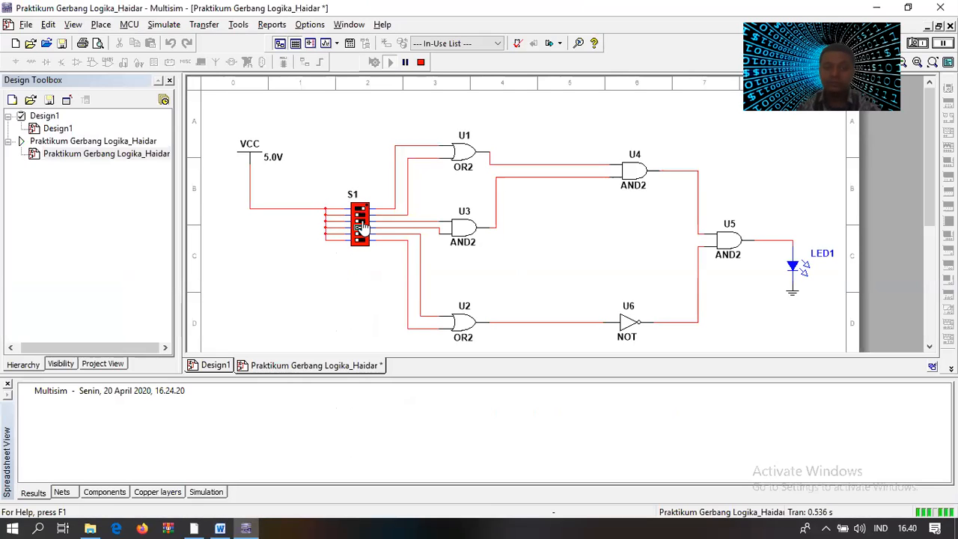
pyautogui.click(360, 221)
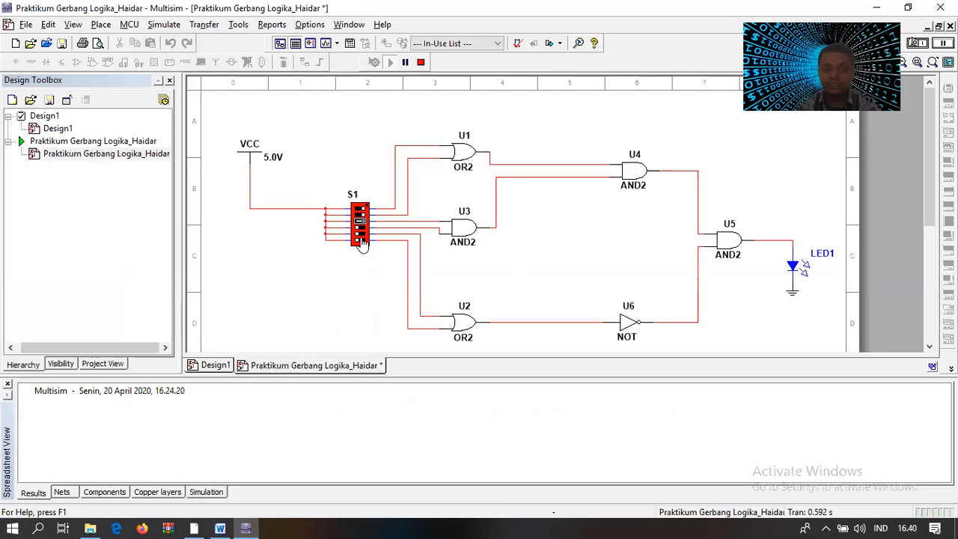
pyautogui.click(361, 240)
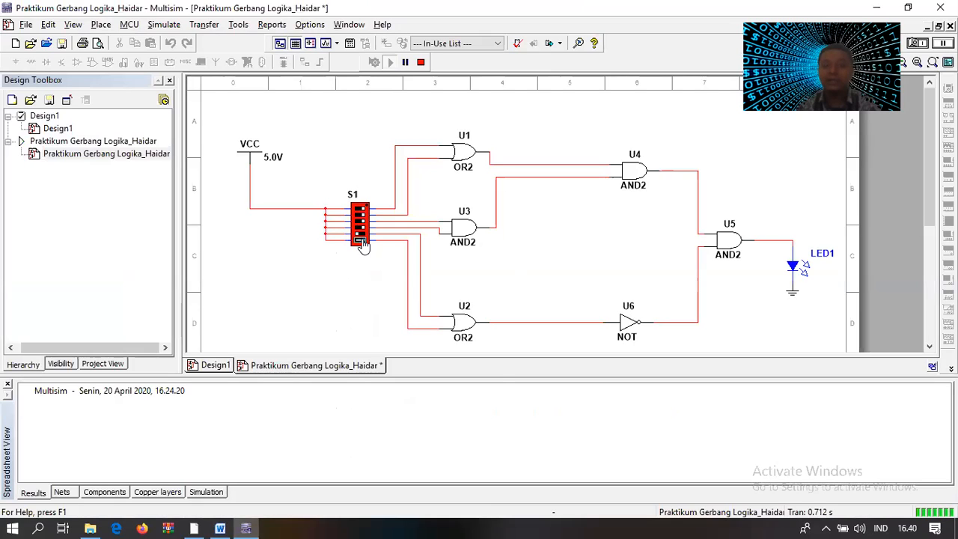
pyautogui.click(361, 242)
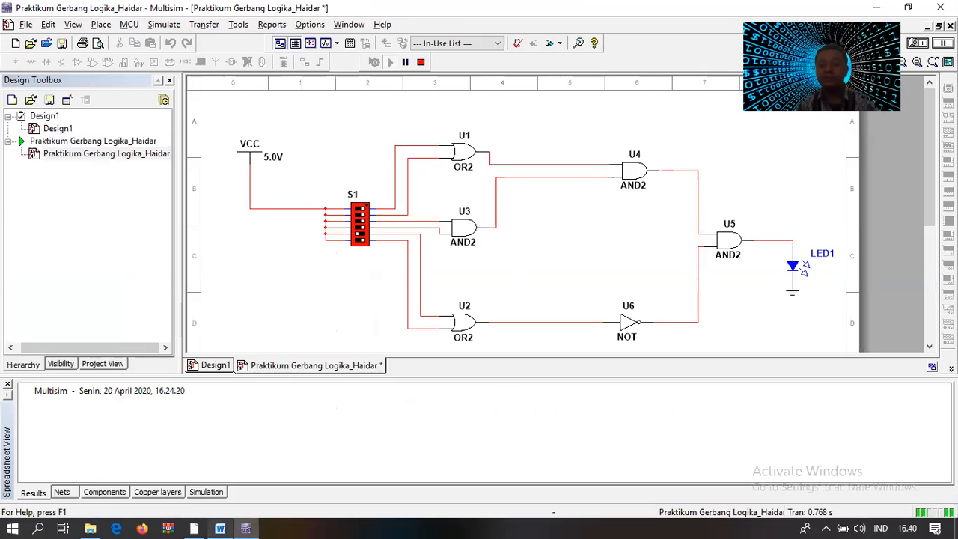
# - Switch to Word and enter "Mati" as the LED output of the second data row
pyautogui.hotkey('alt', 'Tab')
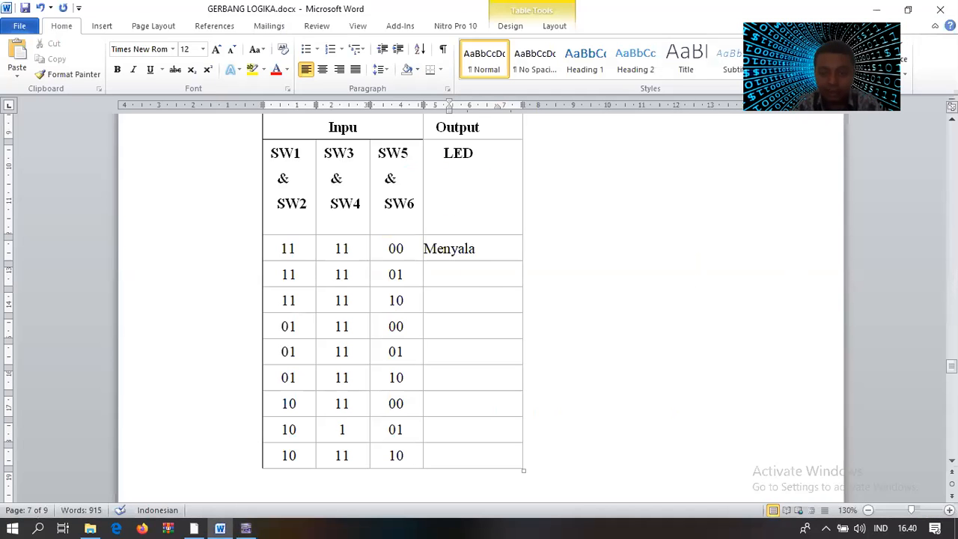
pyautogui.write('Lampu')
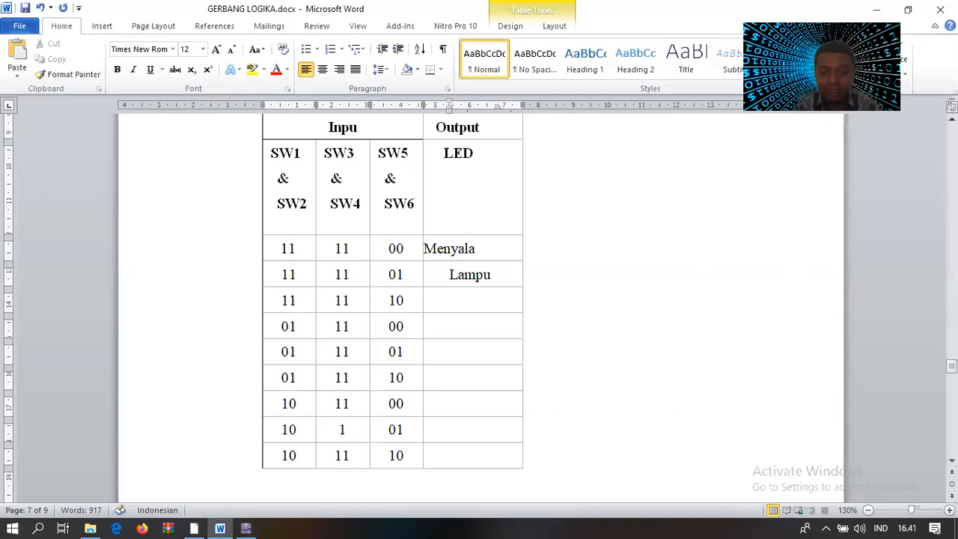
pyautogui.press('BackSpace')
pyautogui.press('BackSpace')
pyautogui.press('BackSpace')
pyautogui.press('BackSpace')
pyautogui.press('BackSpace')
pyautogui.press('BackSpace')
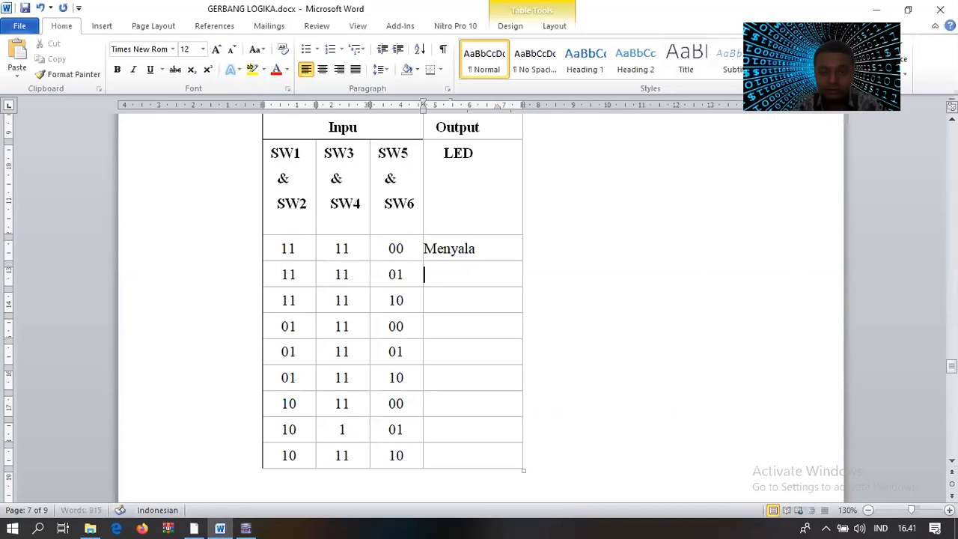
pyautogui.write('Mati')
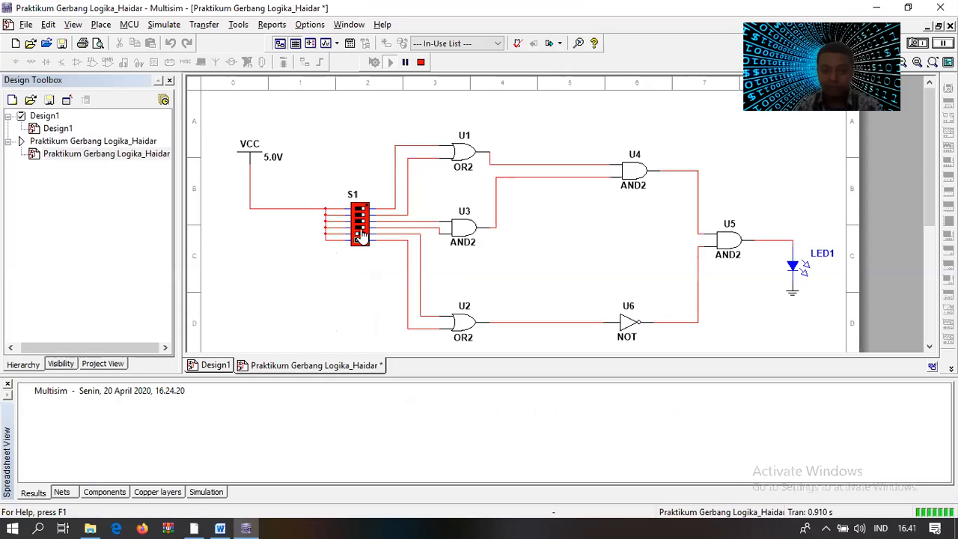
# - Set S1 to the third data row's combination, with switches 1 to 5 on and 6 off
pyautogui.click(361, 220)
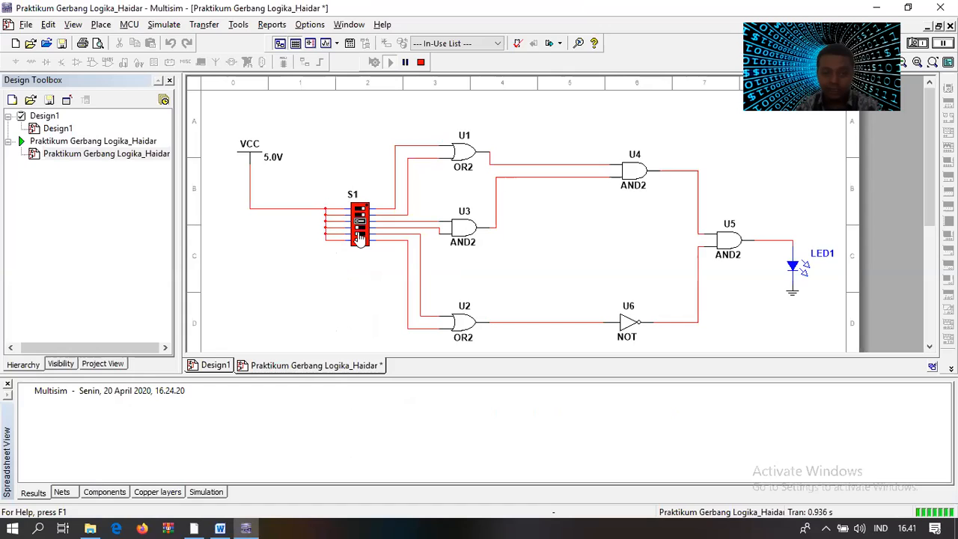
pyautogui.click(362, 215)
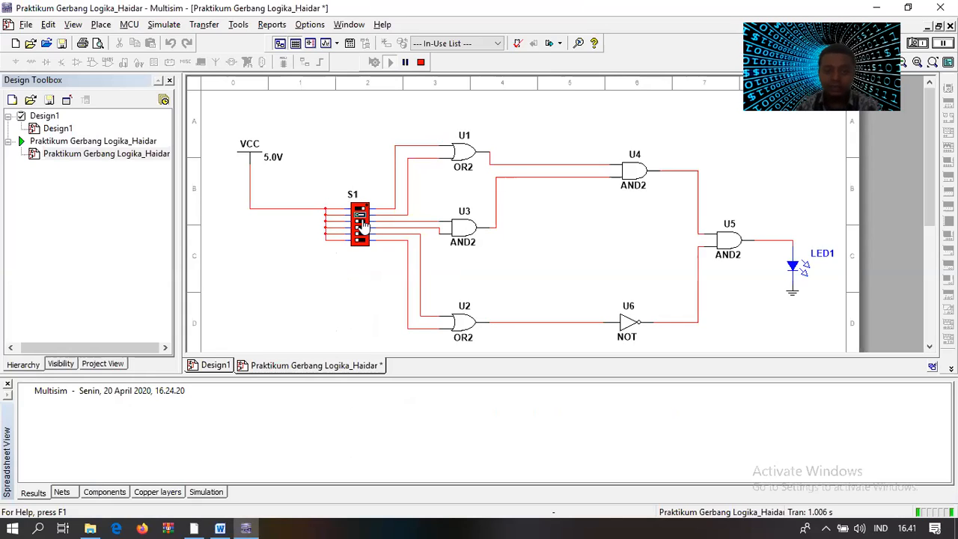
pyautogui.click(361, 228)
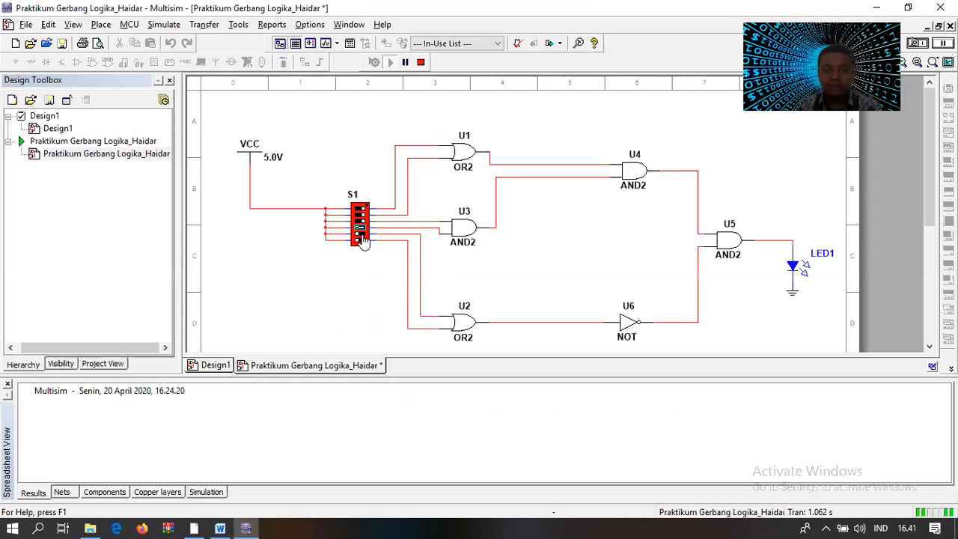
pyautogui.click(362, 235)
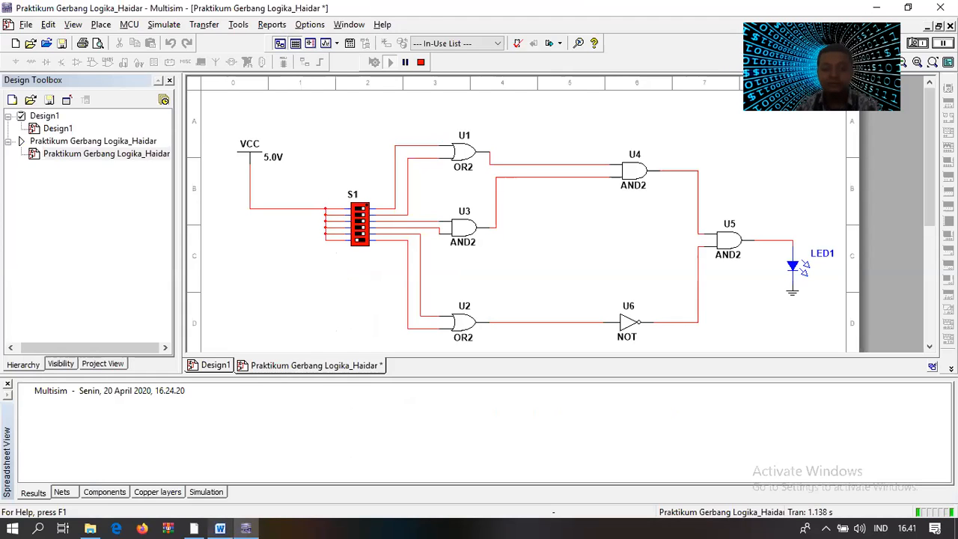
# - Switch to Word and enter "Mati" as the LED output of the third data row, aligned left
pyautogui.click(221, 529)
pyautogui.click(441, 293)
pyautogui.write('ma')
pyautogui.press('BackSpace')
pyautogui.press('BackSpace')
pyautogui.press('BackSpace')
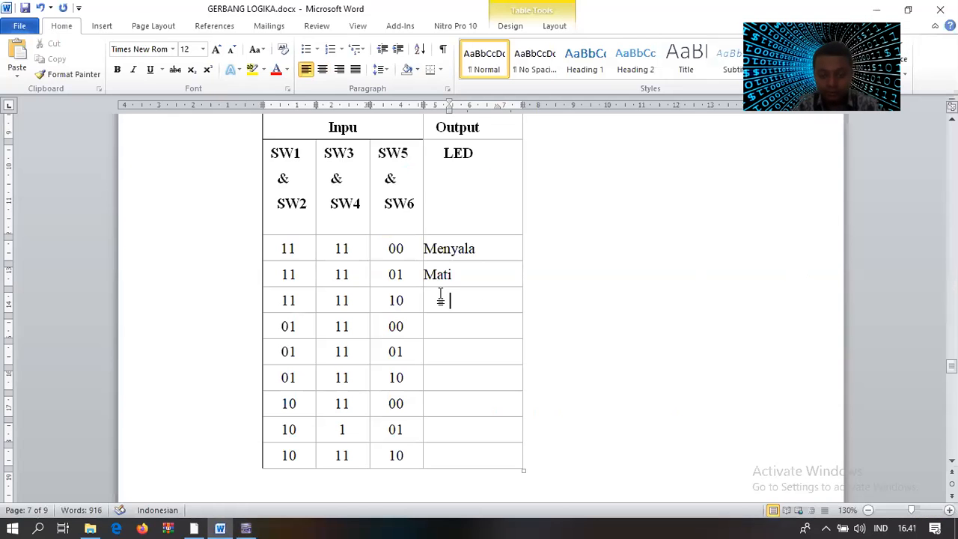
pyautogui.press('BackSpace')
pyautogui.write('Mati')
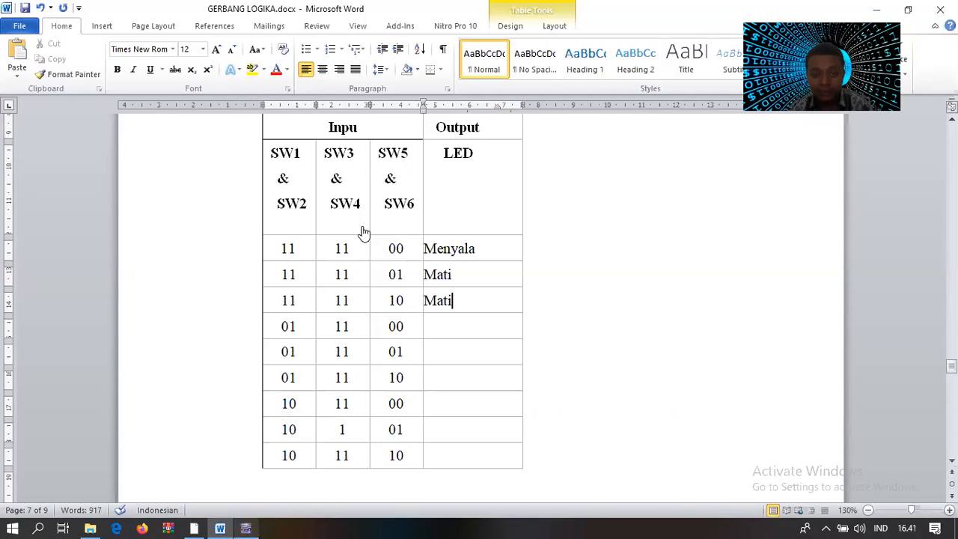
# - Switch to Multisim and set S1 to the fourth data row's combination, with switches 2 to 4 on and 1, 5 and 6 off
pyautogui.hotkey('alt', 'Tab')
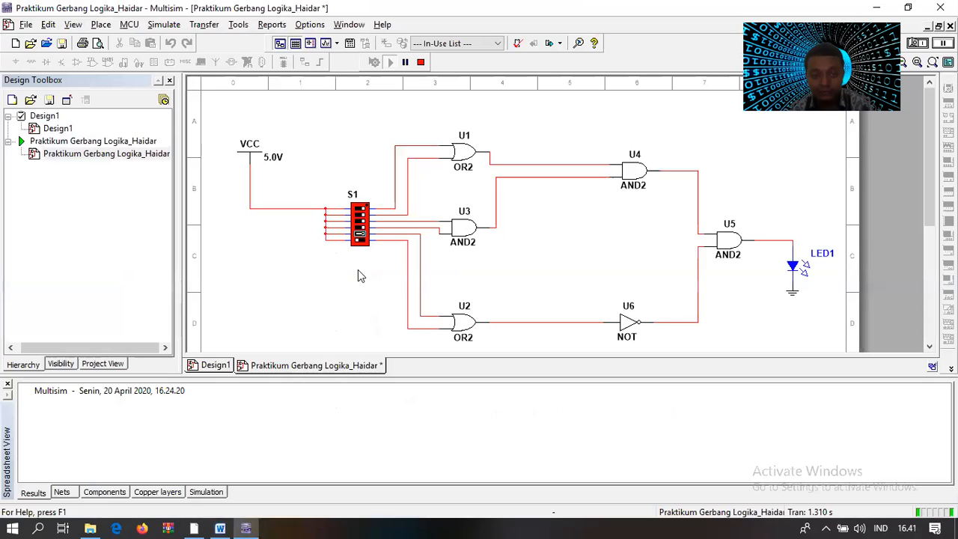
pyautogui.click(360, 209)
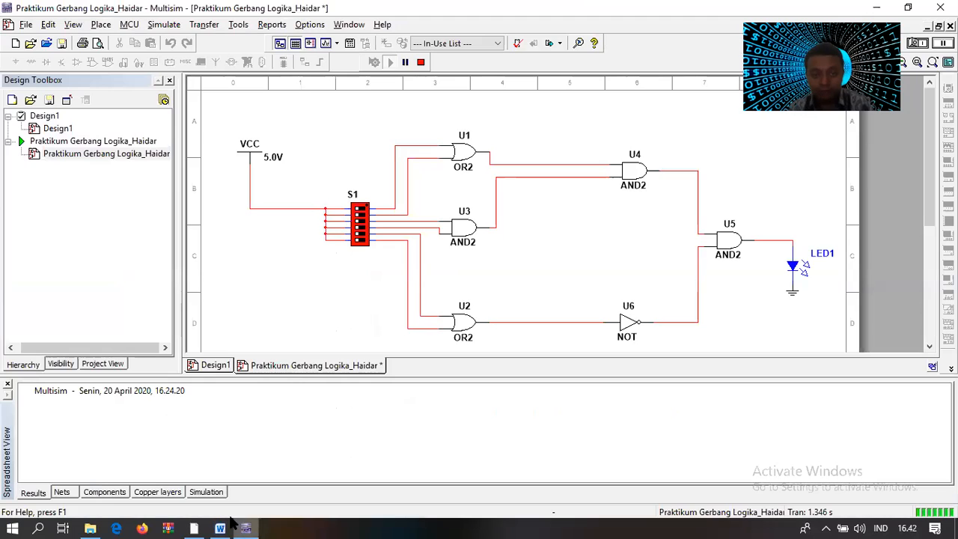
pyautogui.click(220, 529)
pyautogui.hotkey('alt', 'Tab')
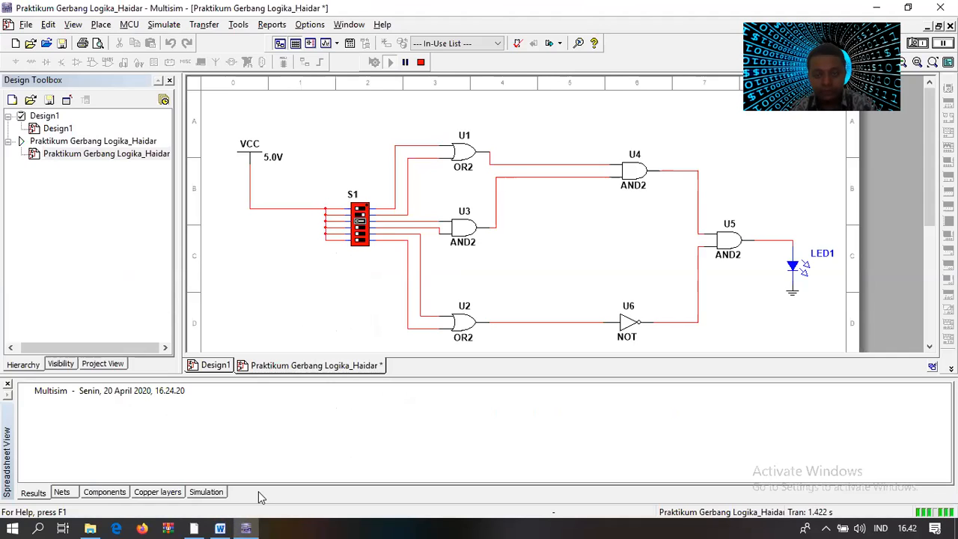
pyautogui.click(222, 526)
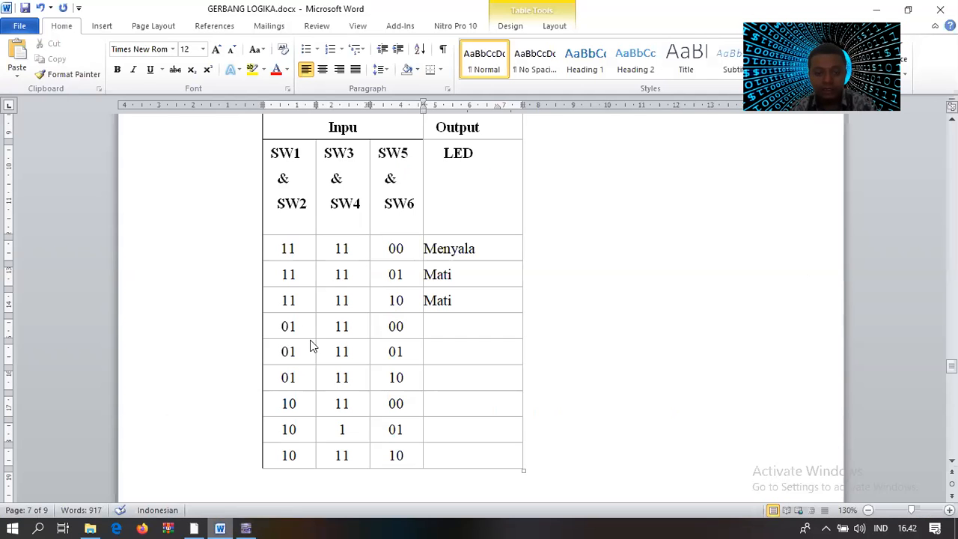
pyautogui.click(245, 528)
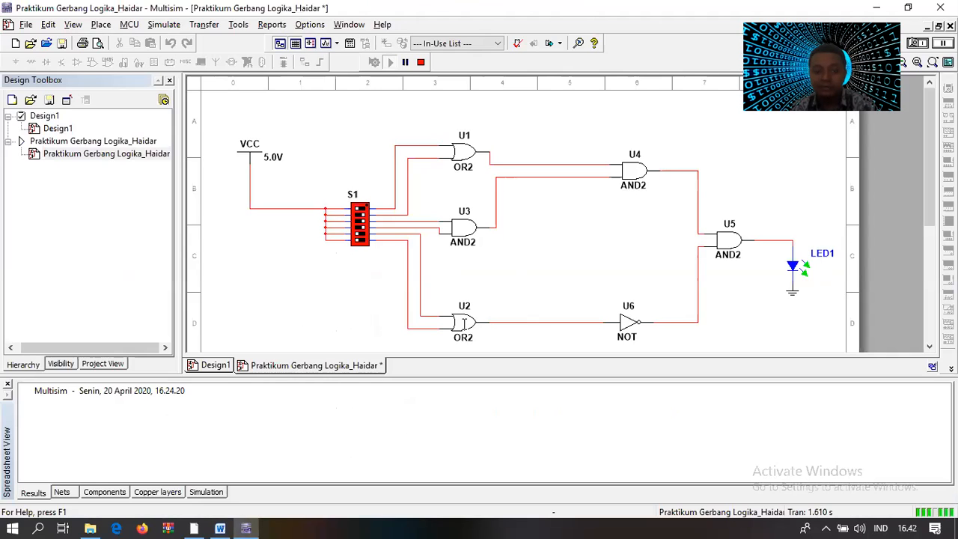
# - Switch to Word and enter "Menyala" as the LED output of the fourth data row, aligned left
pyautogui.hotkey('alt', 'Tab')
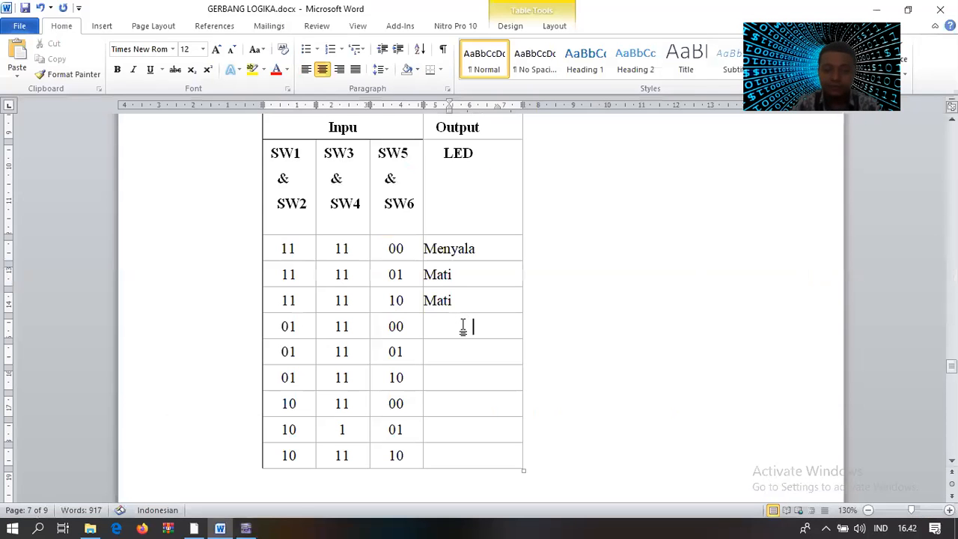
pyautogui.hotkey('ctrl', 'l')
pyautogui.press('BackSpace')
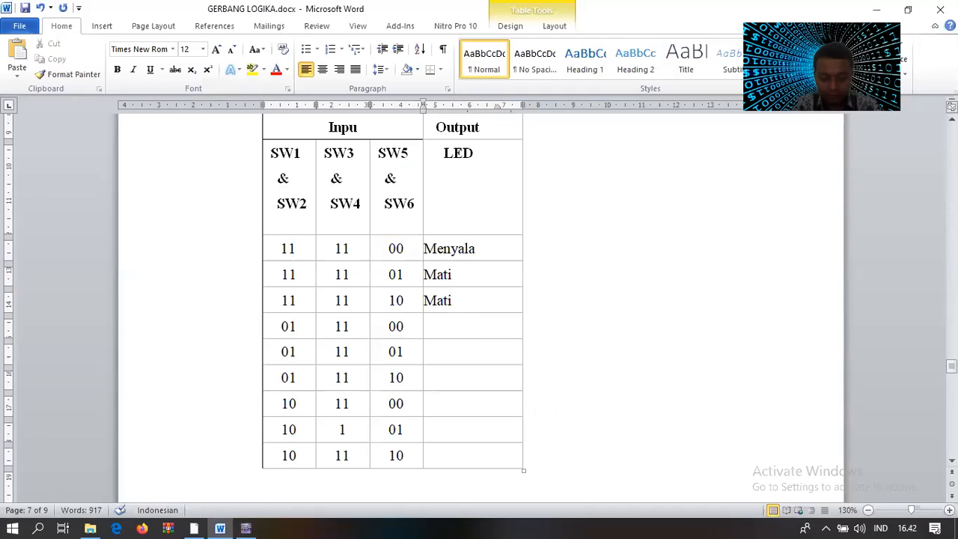
pyautogui.write('Meny')
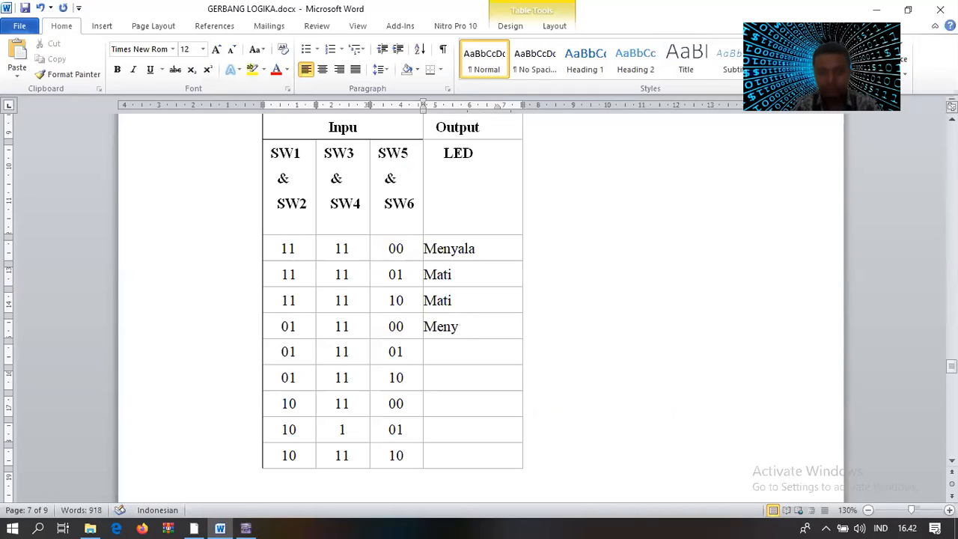
pyautogui.write('ala')
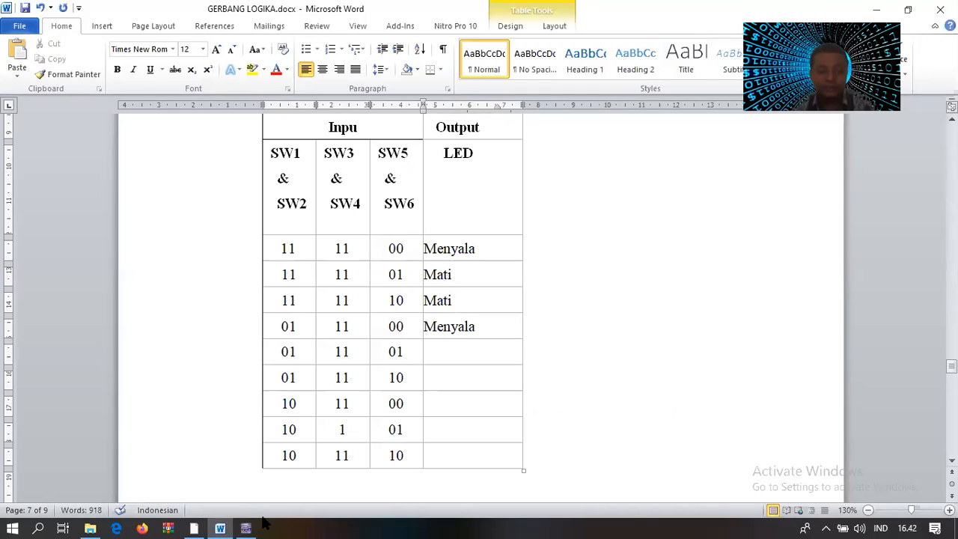
# - Switch to Multisim and set S1 to the fifth data row's combination, with switches 2 to 4 and 6 on and 1 and 5 off
pyautogui.click(251, 526)
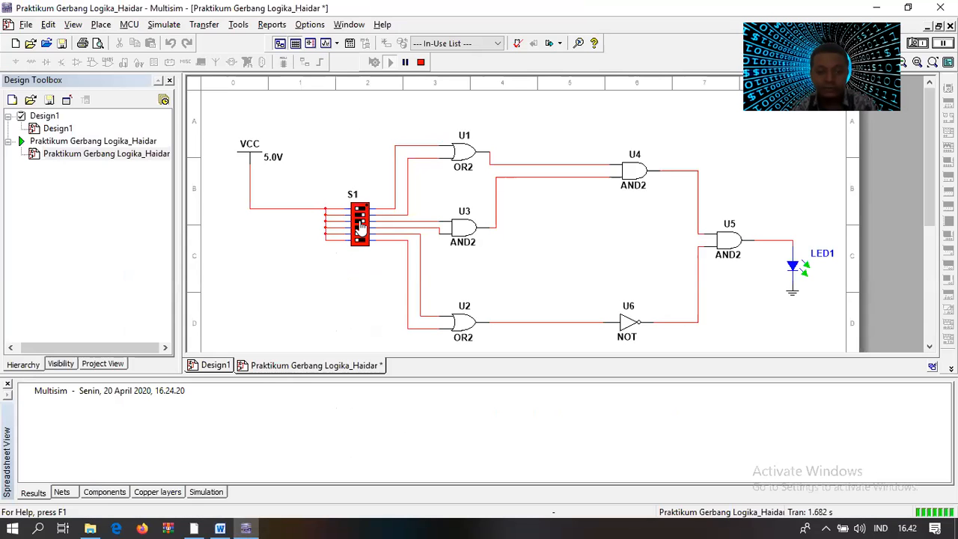
pyautogui.click(364, 218)
pyautogui.click(365, 221)
pyautogui.click(364, 227)
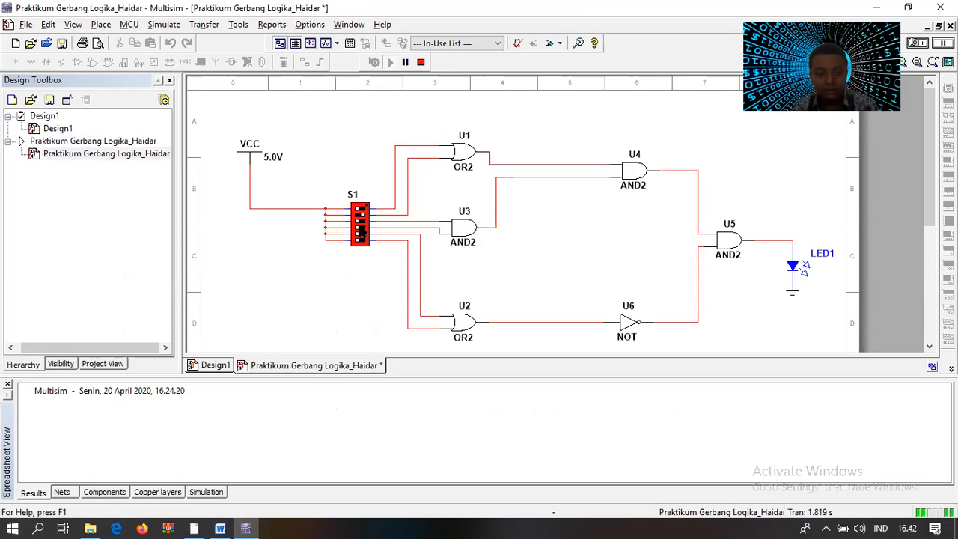
pyautogui.hotkey('alt', 'Tab')
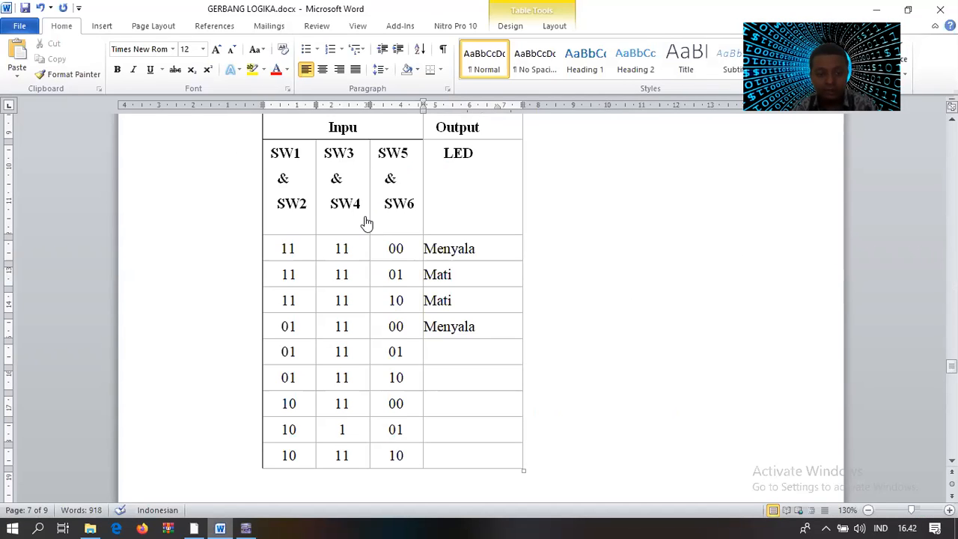
pyautogui.hotkey('alt', 'Tab')
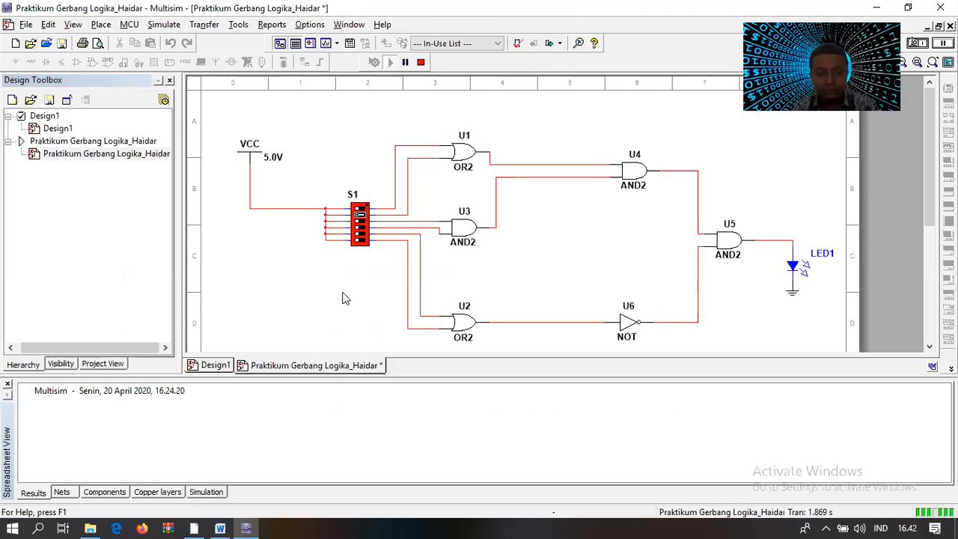
pyautogui.click(360, 222)
pyautogui.click(360, 228)
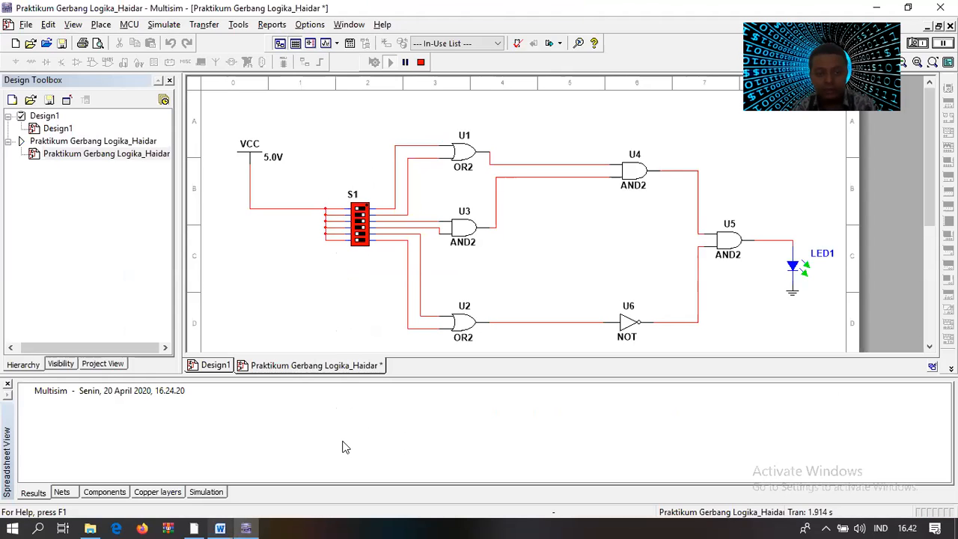
pyautogui.hotkey('alt', 'Tab')
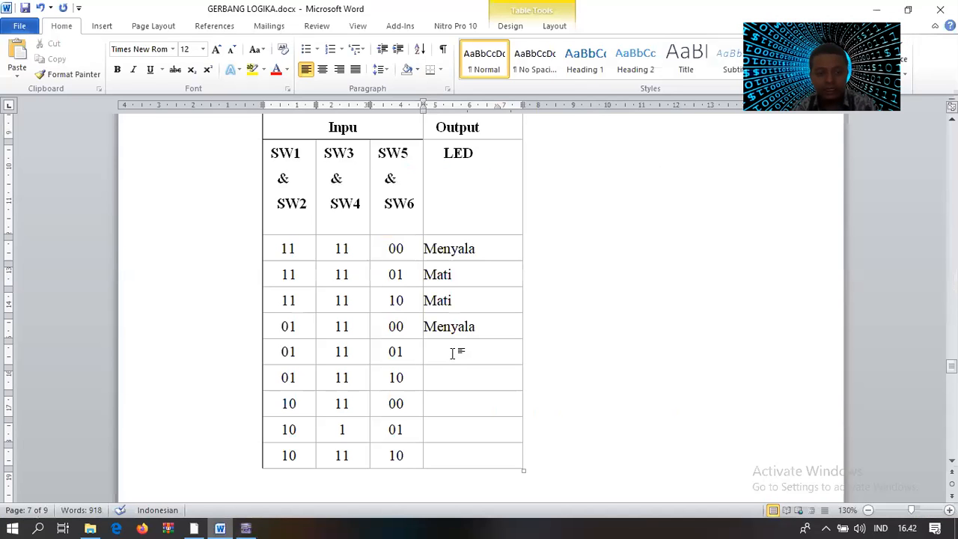
pyautogui.hotkey('alt', 'Tab')
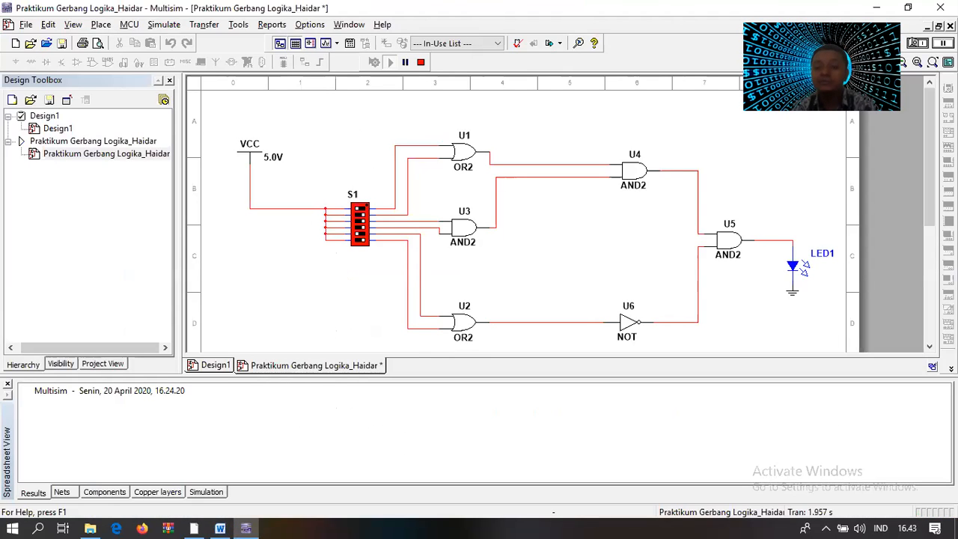
# - Switch to Word, enter "Mati" as the fifth data row's LED output, and left-align the sixth row's LED cell
pyautogui.hotkey('alt', 'Tab')
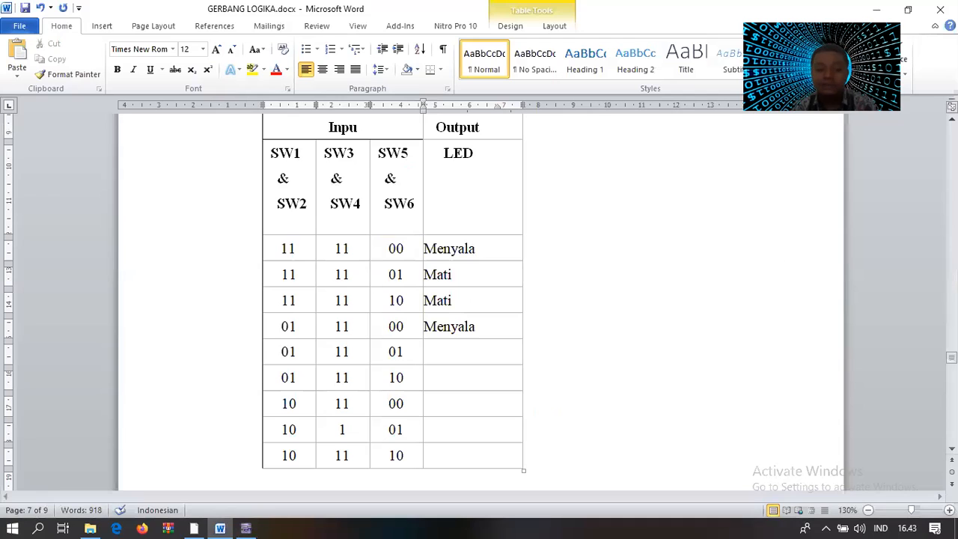
pyautogui.press('Down')
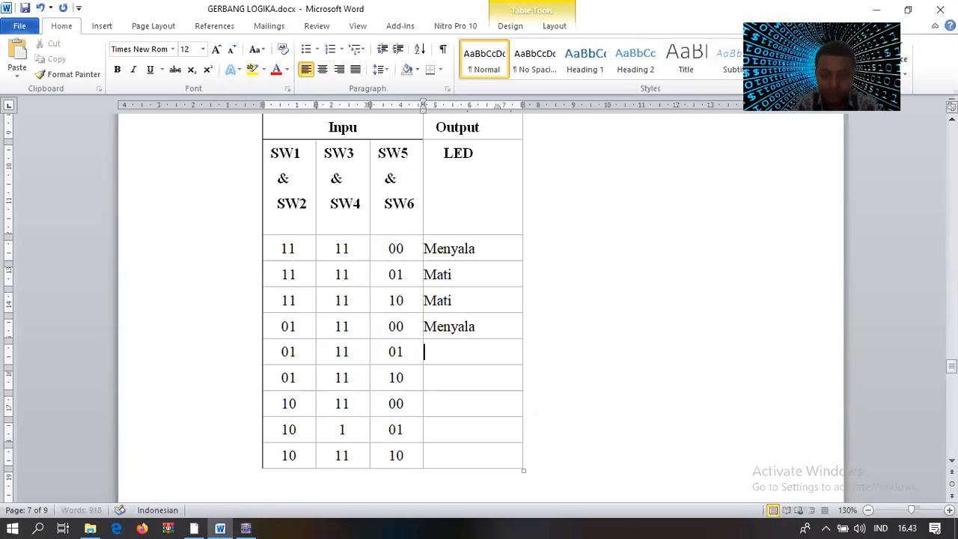
pyautogui.write('M')
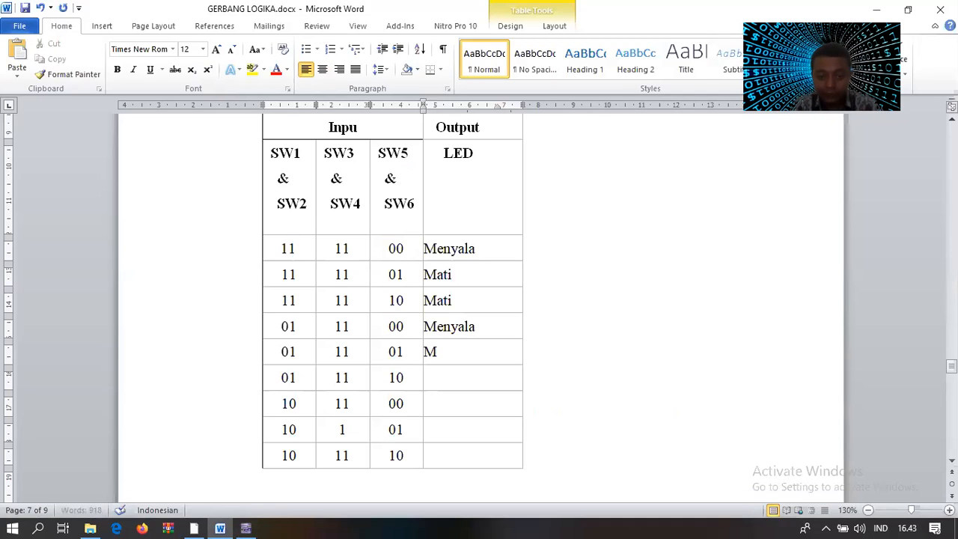
pyautogui.write('ati')
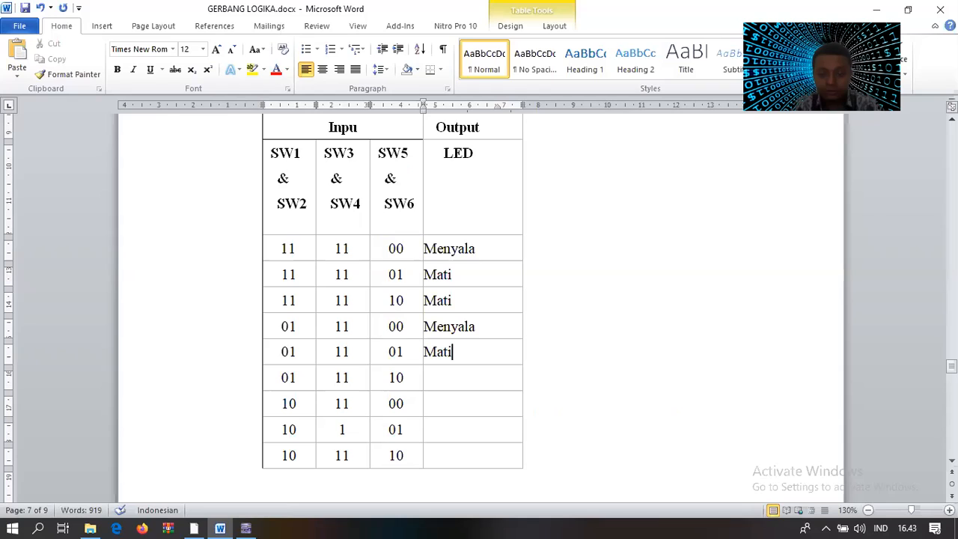
pyautogui.press('Down')
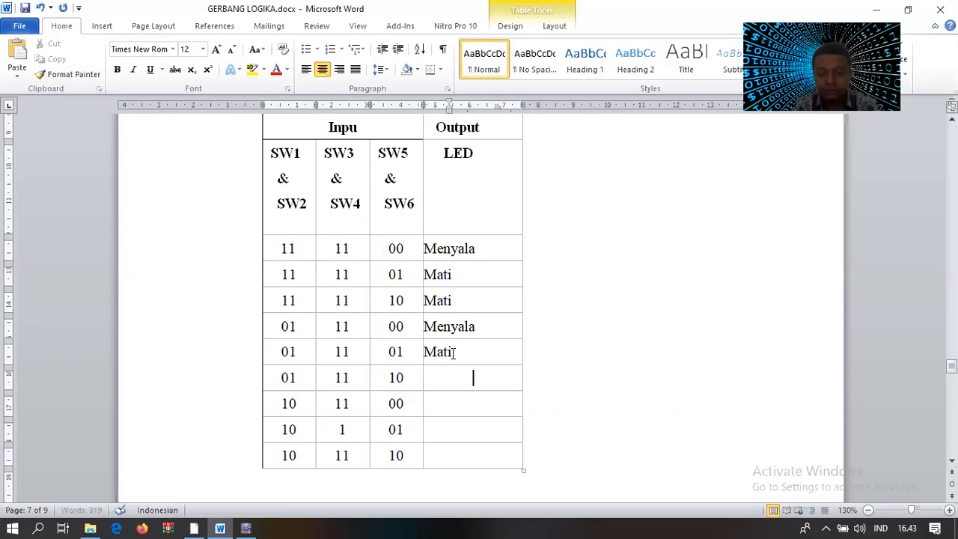
pyautogui.hotkey('ctrl', 'l')
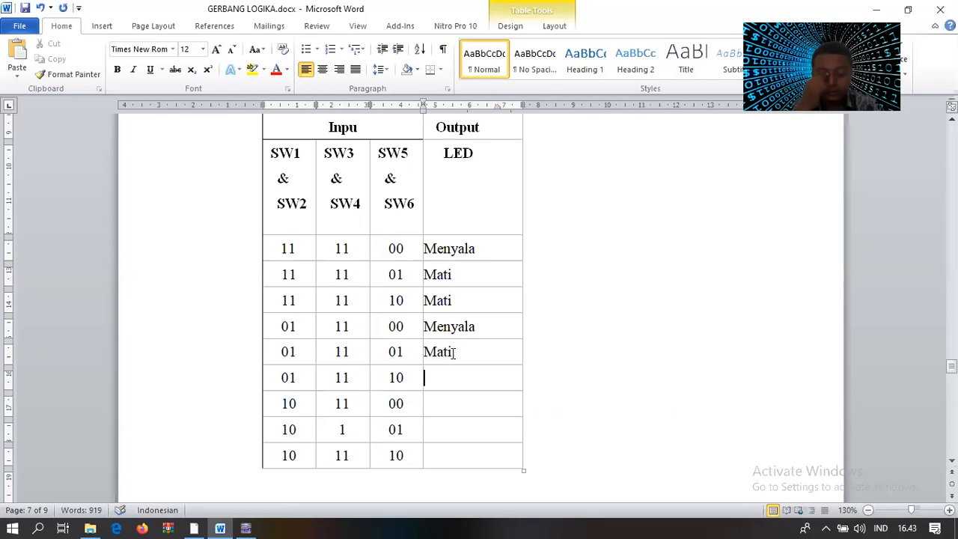
pyautogui.scroll(-1, 453, 354)
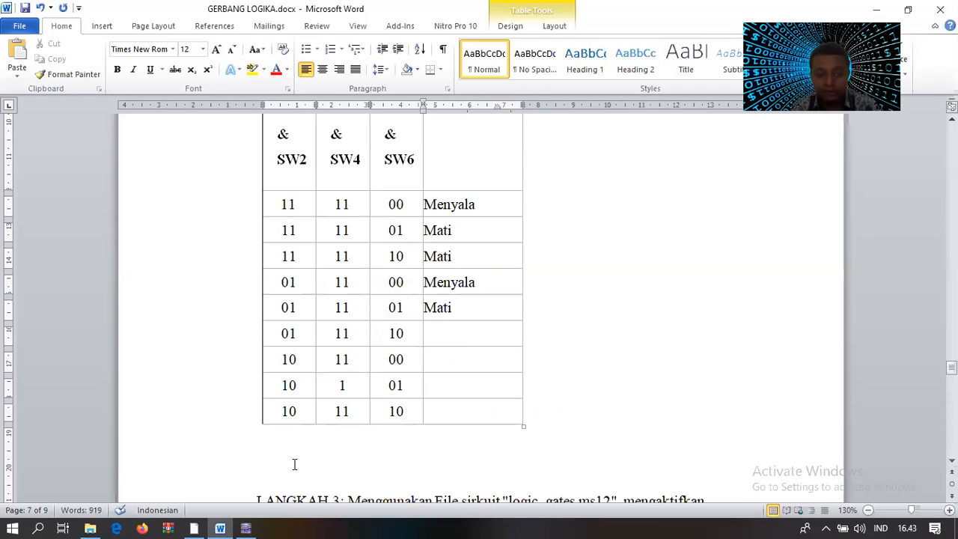
# - Switch to Multisim, set S1 to the sixth data row's combination with switches 2 to 5 on and 1 and 6 off, and return to Word
pyautogui.hotkey('alt', 'Tab')
pyautogui.click(361, 215)
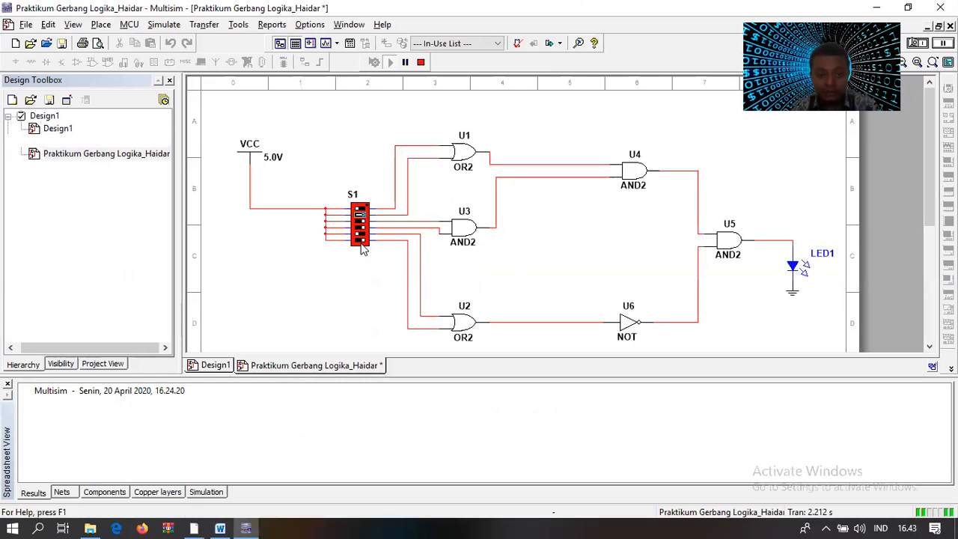
pyautogui.click(361, 243)
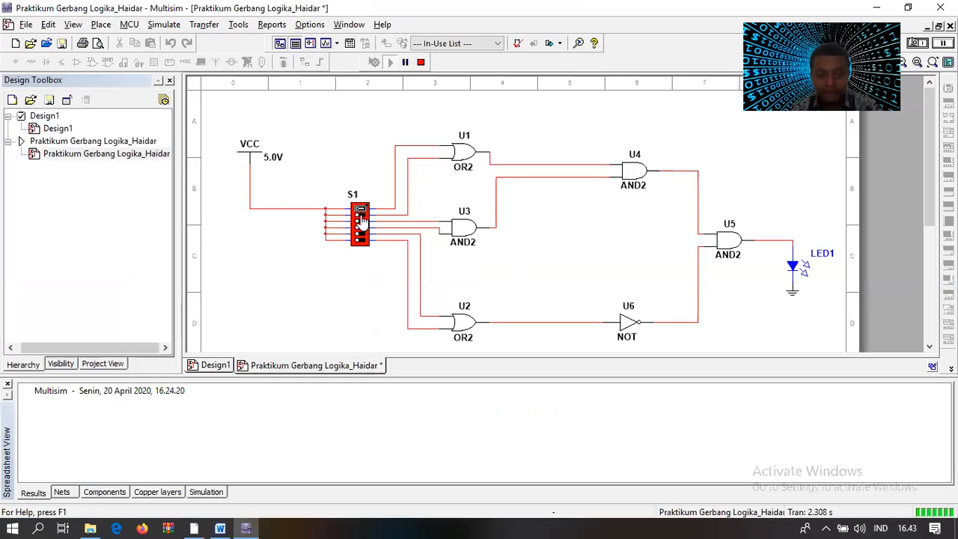
pyautogui.click(218, 527)
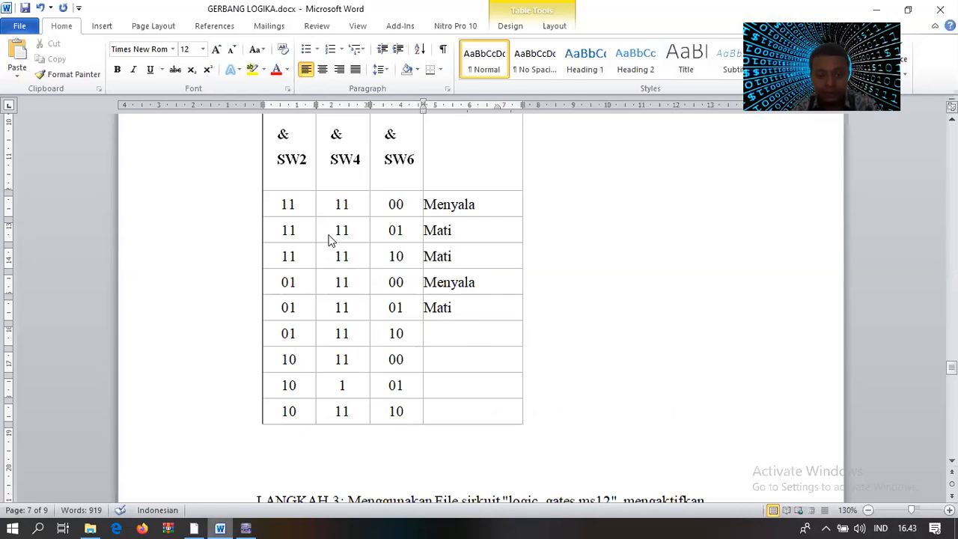
pyautogui.hotkey('alt', 'Tab')
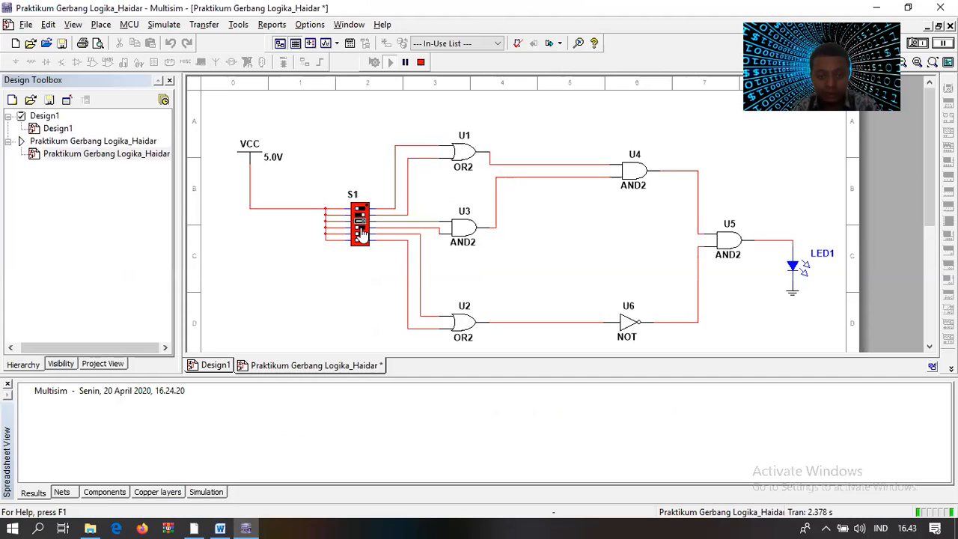
pyautogui.click(361, 236)
pyautogui.click(360, 238)
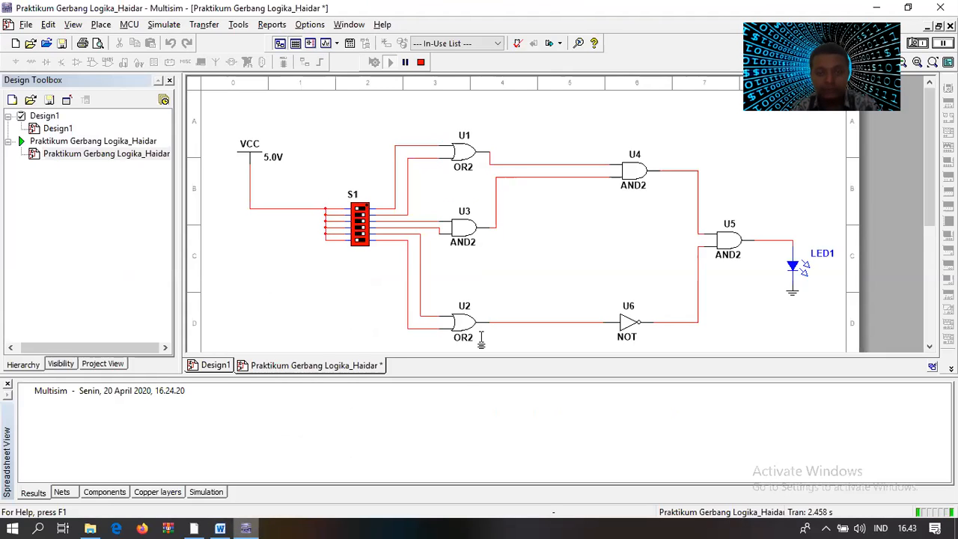
pyautogui.hotkey('alt', 'Tab')
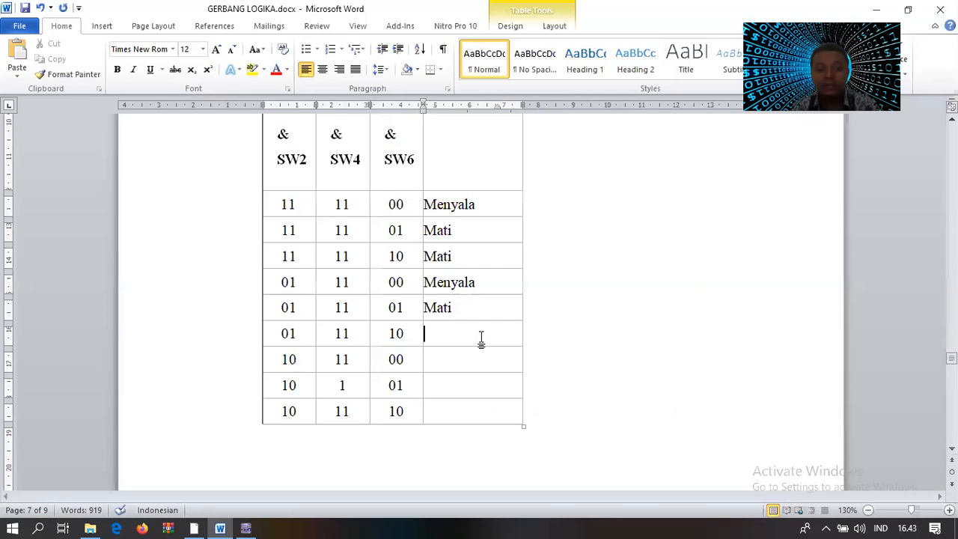
# - Enter "Mati" as the sixth data row's LED output and move to the seventh row's LED cell
pyautogui.write('Mat')
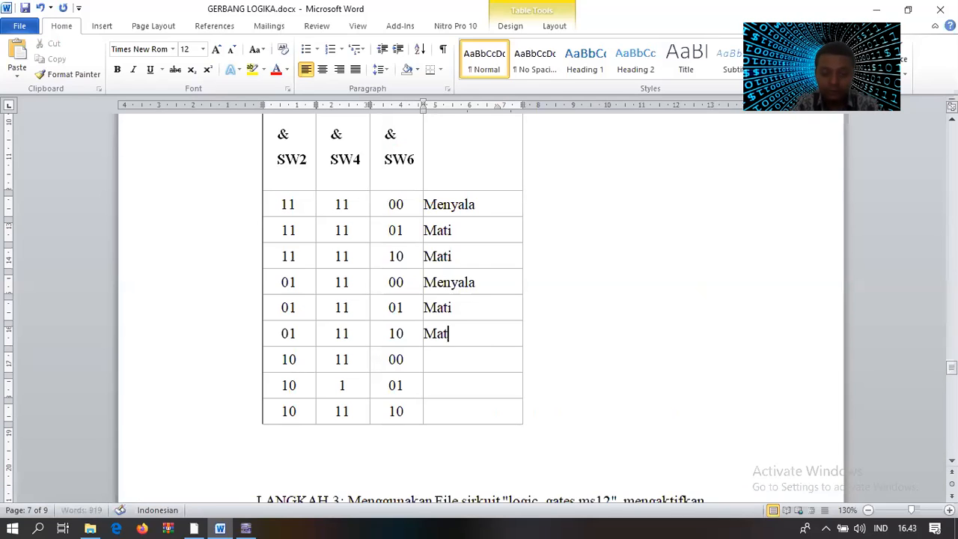
pyautogui.write('i')
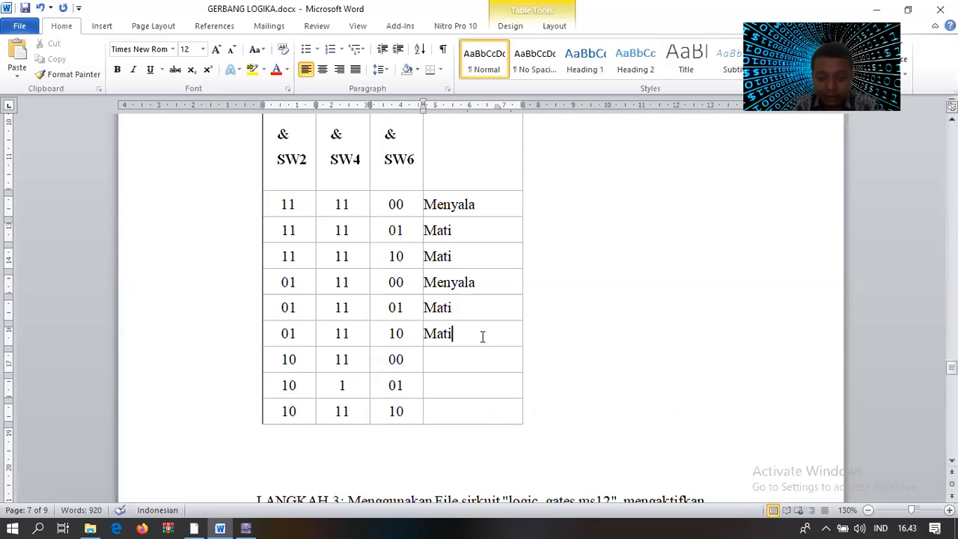
pyautogui.press('Down')
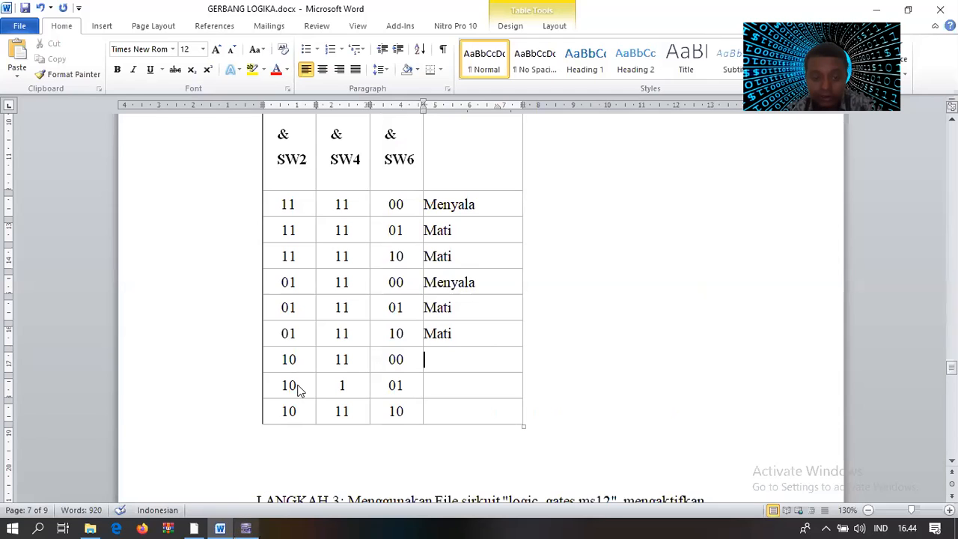
# - Adjust S1 in Multisim while checking the seventh data row in Word, and correct the eighth row's SW3 & SW4 value to 11
pyautogui.hotkey('alt', 'Tab')
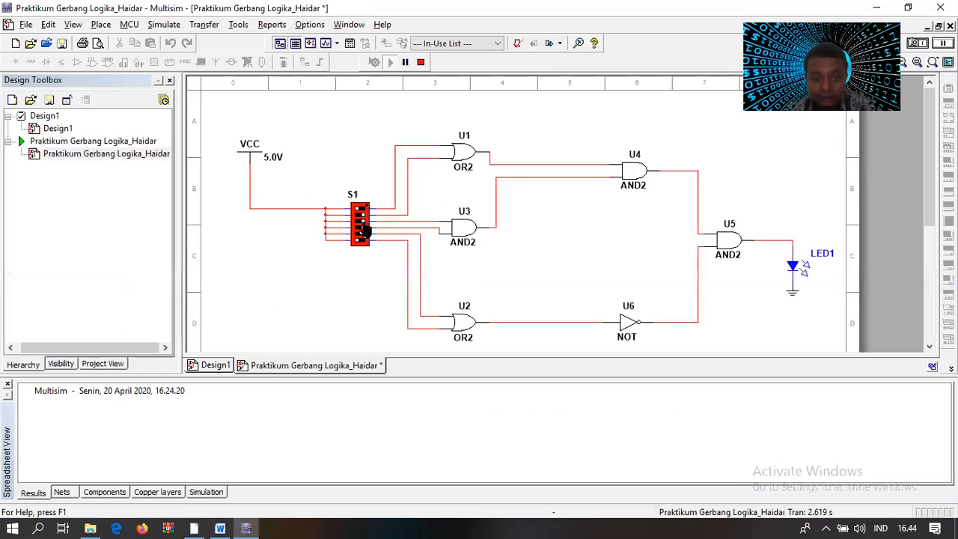
pyautogui.click(228, 522)
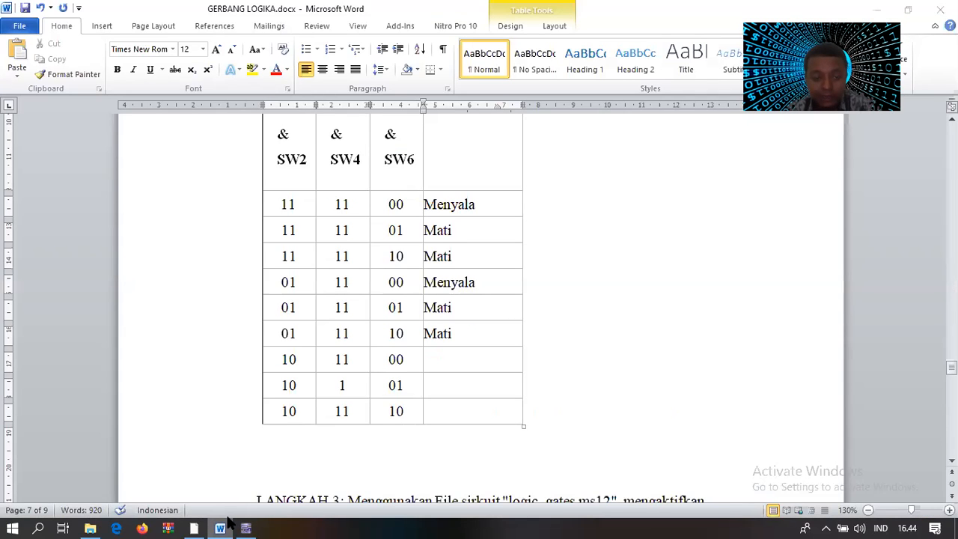
pyautogui.hotkey('alt', 'Tab')
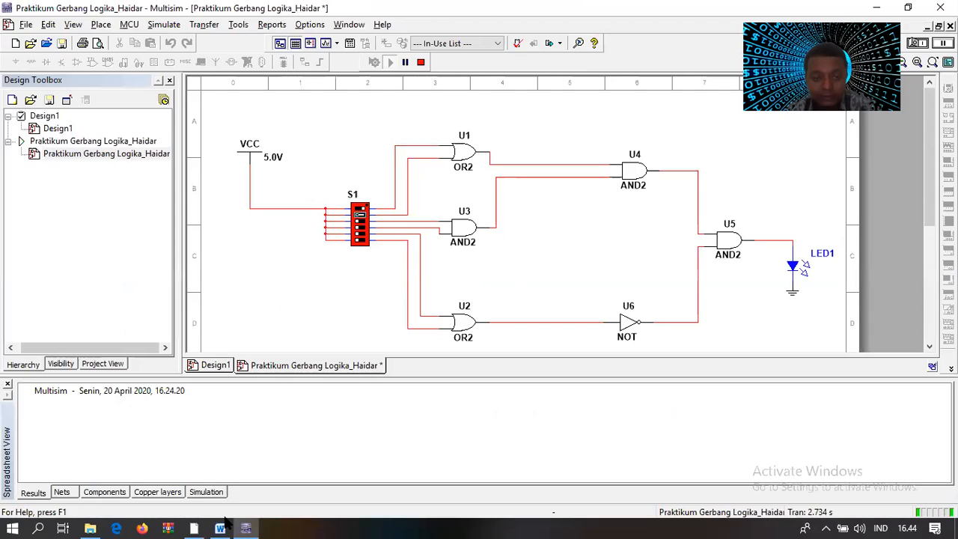
pyautogui.hotkey('alt', 'Tab')
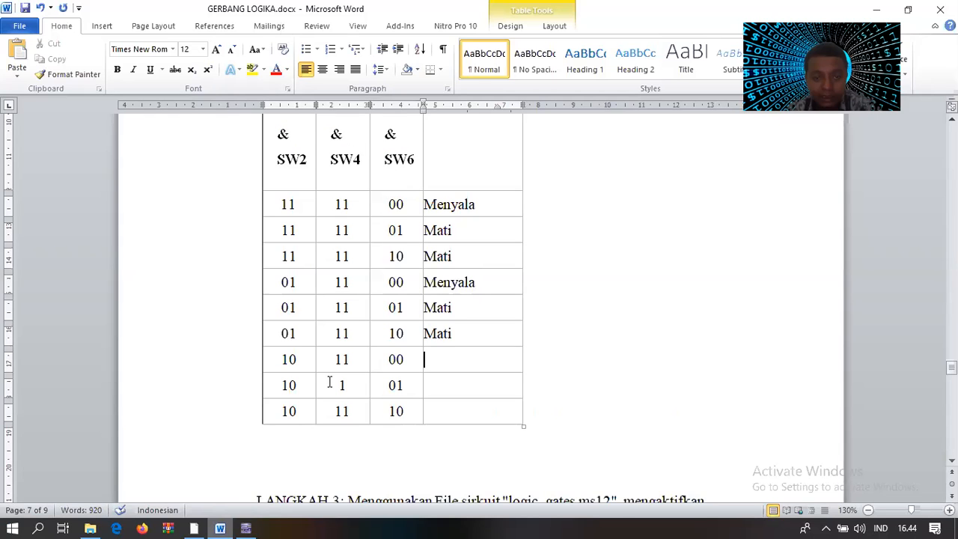
pyautogui.click(335, 382)
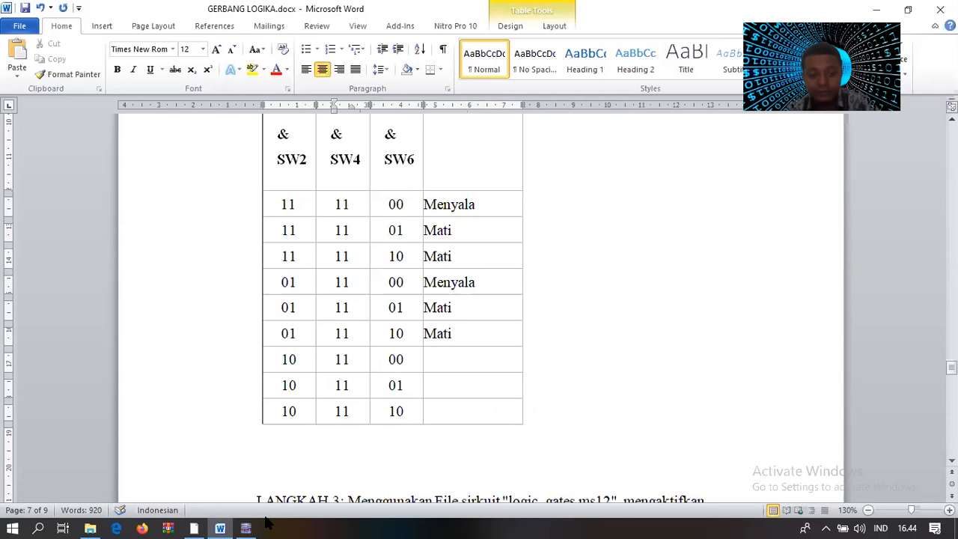
# - Switch to Multisim and set S1 to the seventh data row's combination, with switches 1, 3 and 4 on and 2, 5 and 6 off
pyautogui.hotkey('alt', 'Tab')
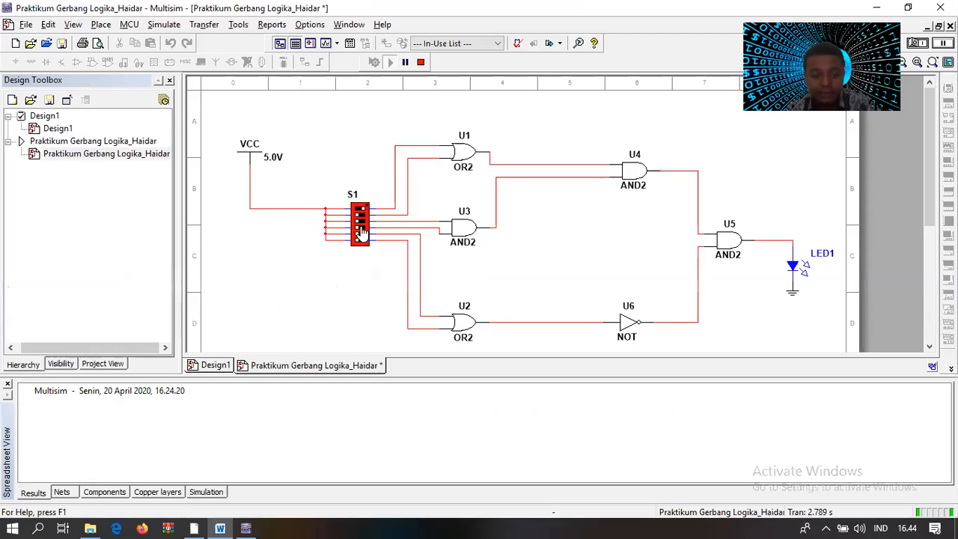
pyautogui.click(221, 527)
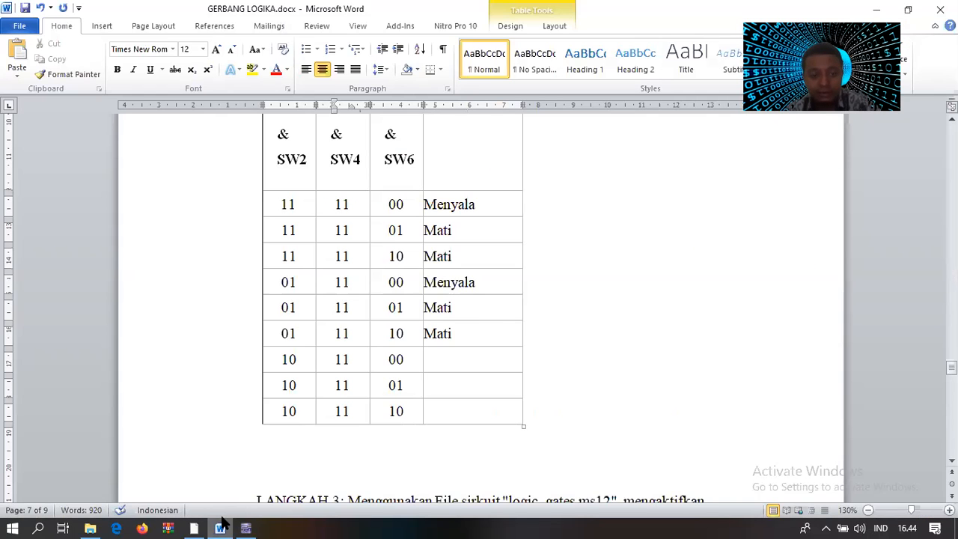
pyautogui.hotkey('alt', 'Tab')
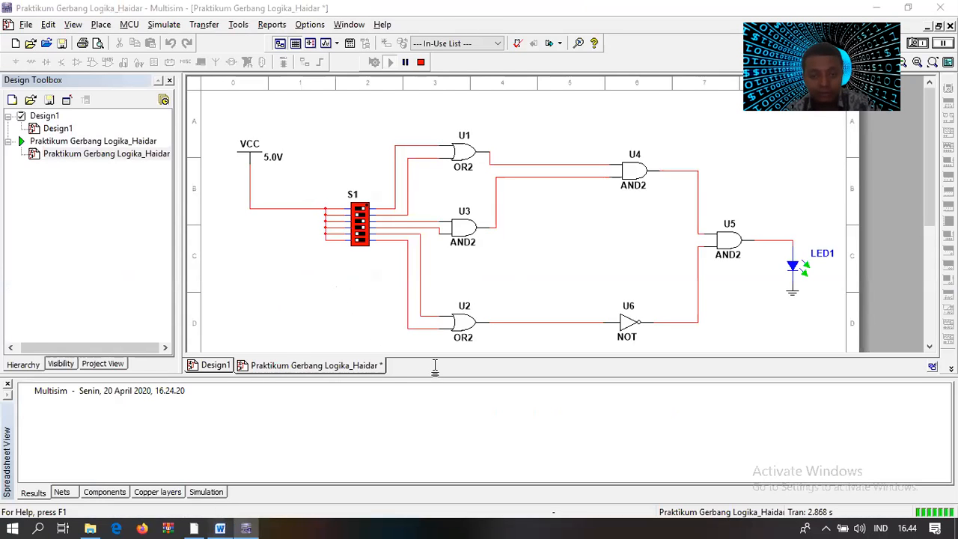
# - Switch to Word, enter "Menyala" as the seventh data row's LED output, and left-align the eighth row's LED cell
pyautogui.hotkey('alt', 'Tab')
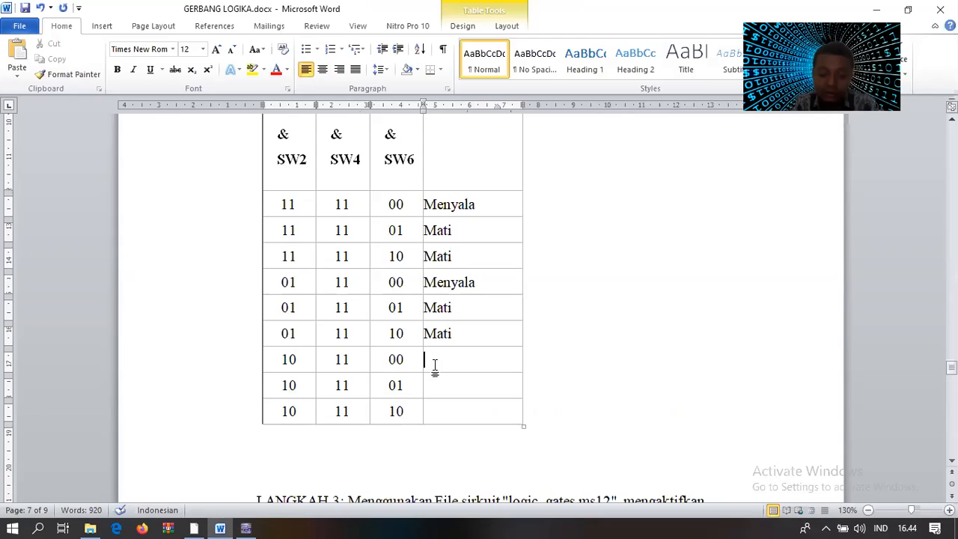
pyautogui.write('Men')
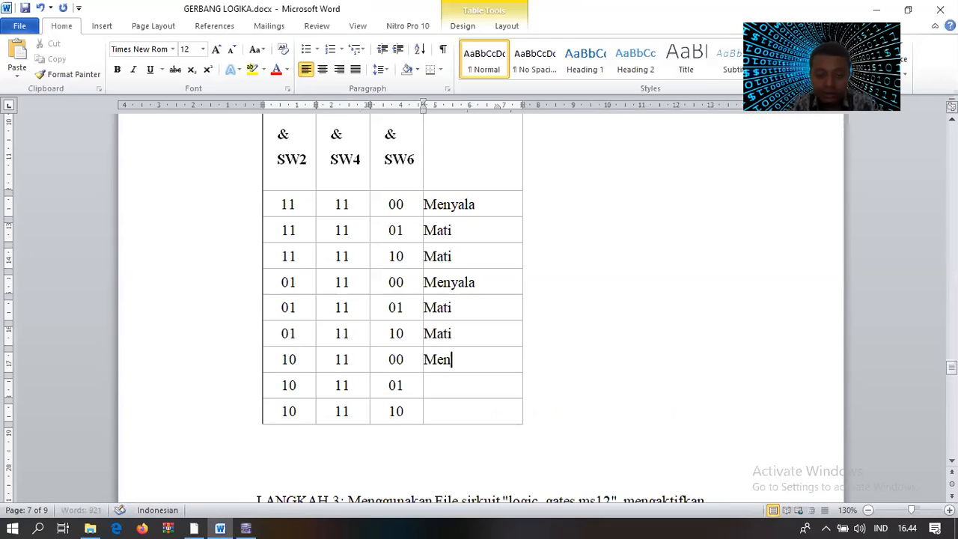
pyautogui.write('yak')
pyautogui.press('BackSpace')
pyautogui.write('la')
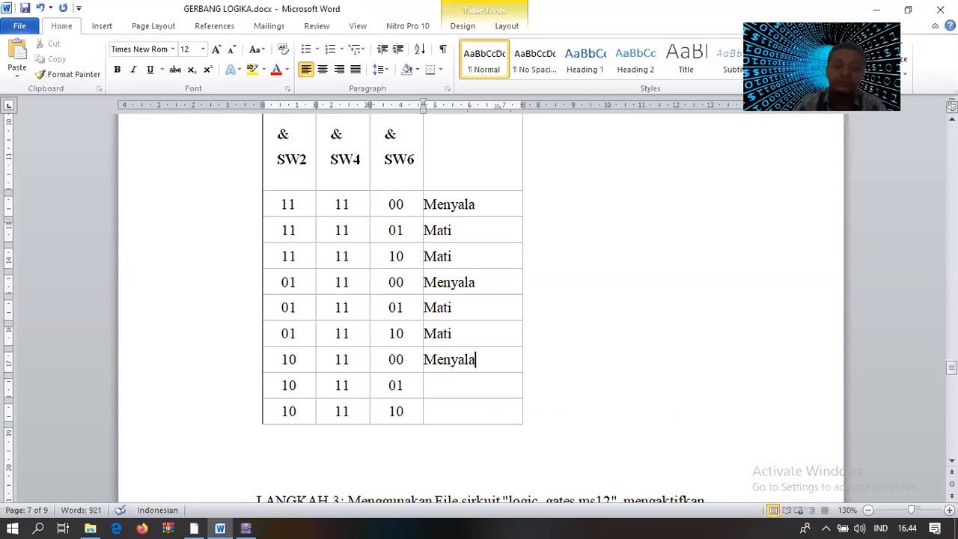
pyautogui.click(428, 387)
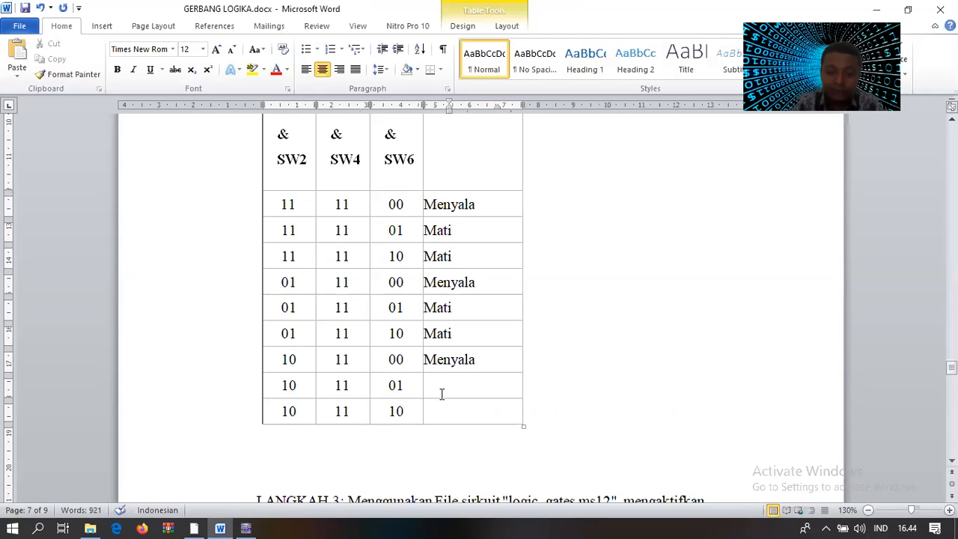
pyautogui.hotkey('ctrl', 'l')
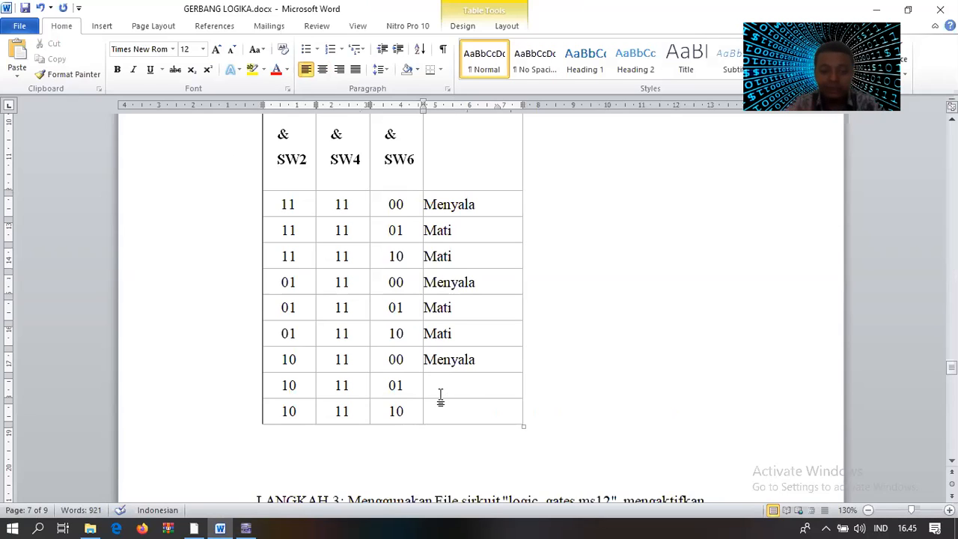
# - Switch to Multisim and set S1 to the eighth data row's combination, with switches 1, 3, 4 and 6 on and 2 and 5 off
pyautogui.click(255, 522)
pyautogui.click(364, 222)
pyautogui.click(363, 227)
pyautogui.click(362, 209)
pyautogui.click(364, 228)
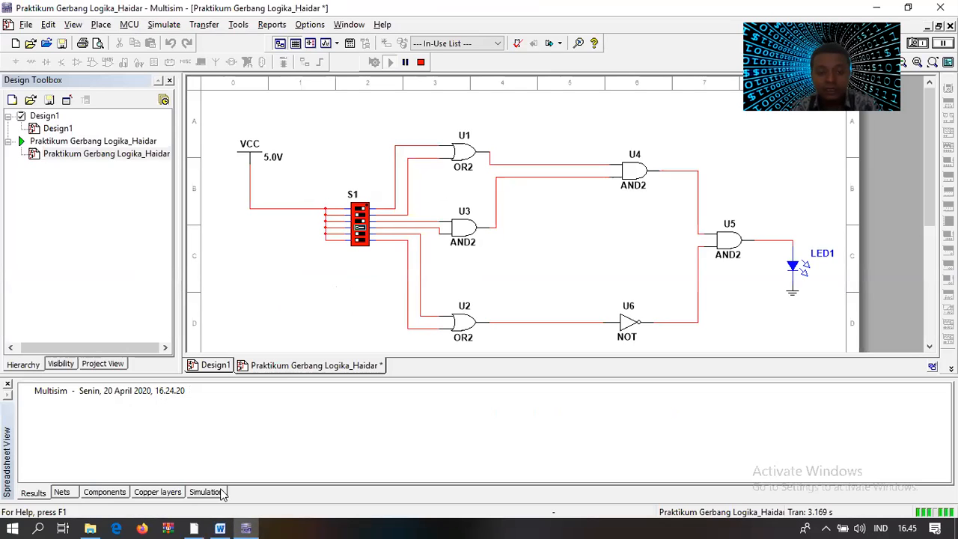
pyautogui.click(222, 527)
pyautogui.hotkey('alt', 'Tab')
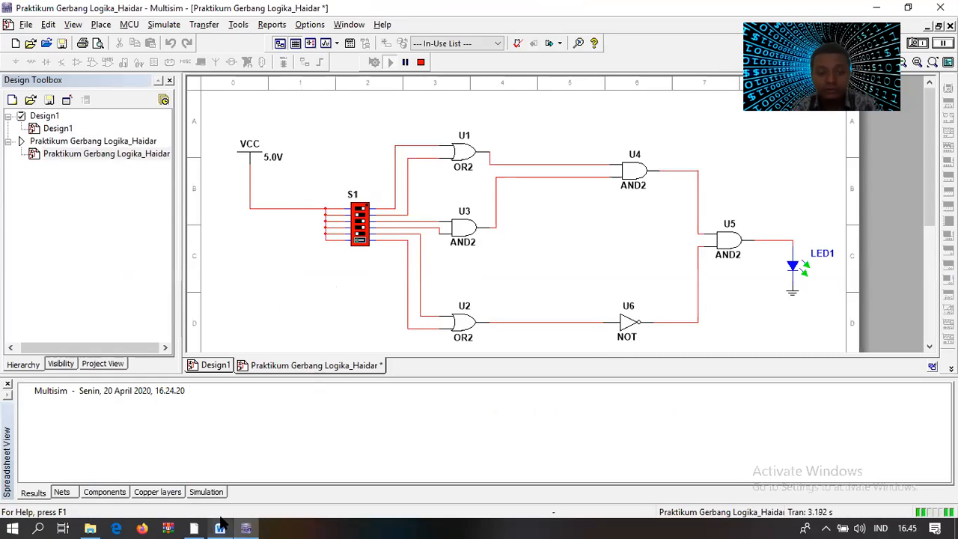
# - Switch to Word, enter "Mati" as the eighth data row's LED output, and left-align the ninth row's LED cell
pyautogui.hotkey('alt', 'Tab')
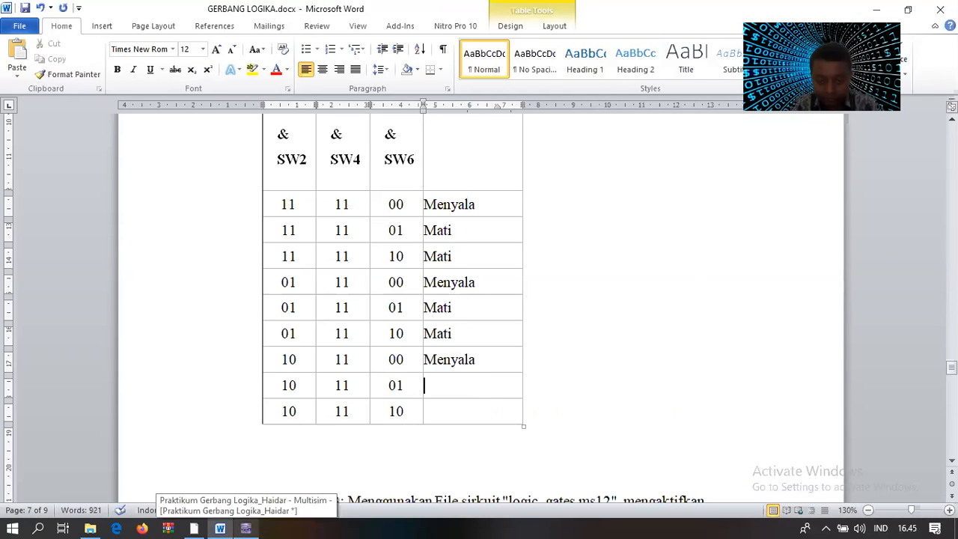
pyautogui.write('Mati')
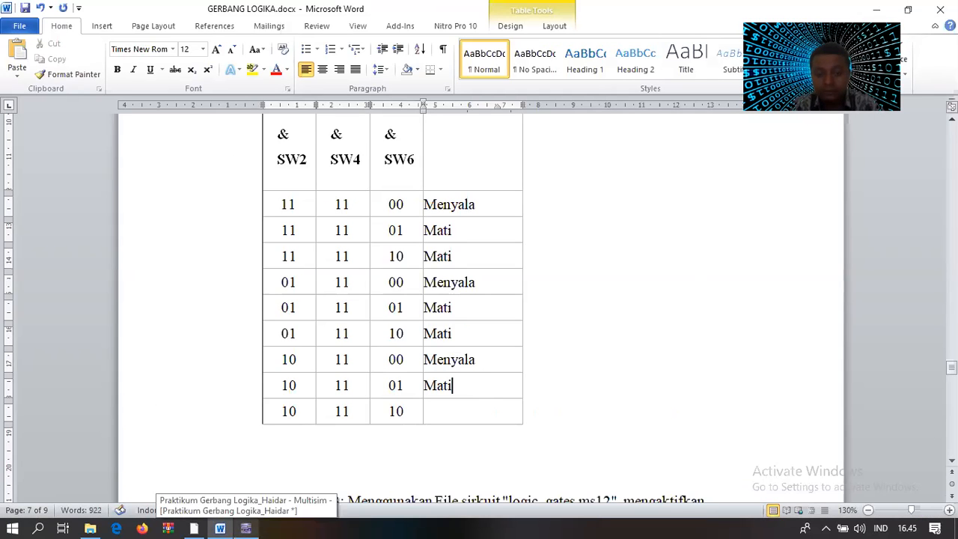
pyautogui.press('Down')
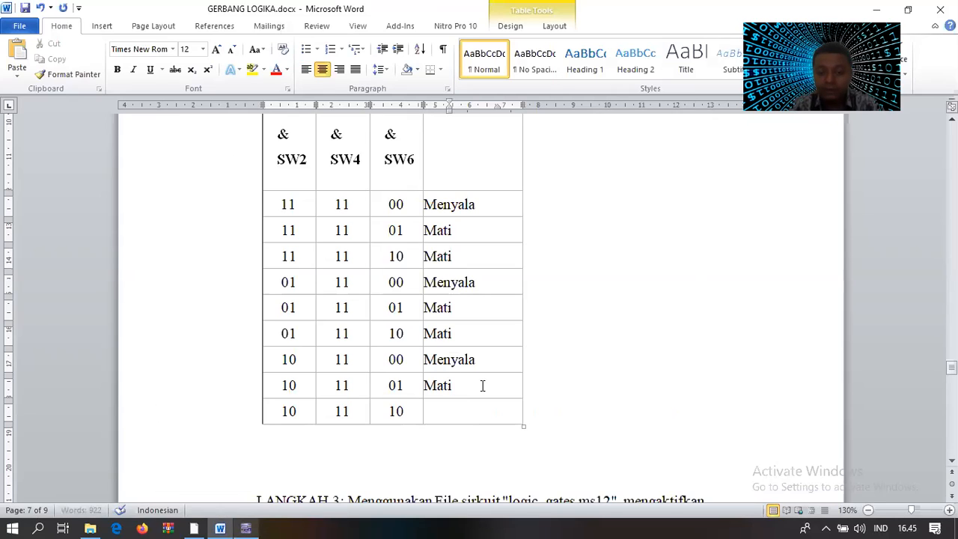
pyautogui.hotkey('ctrl', 'l')
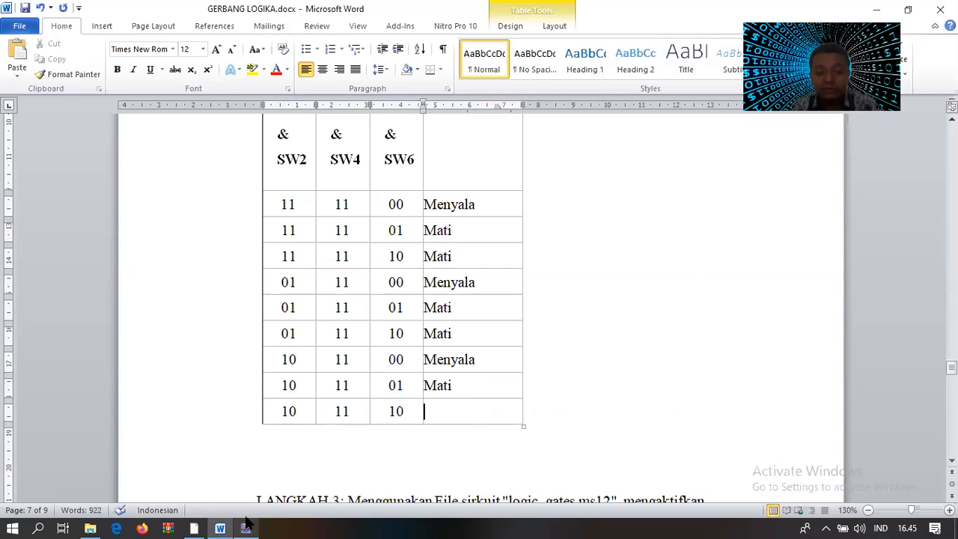
# - Switch to Multisim and set S1 to the ninth data row's combination, with switches 1, 3, 4 and 5 on and 2 and 6 off
pyautogui.hotkey('alt', 'Tab')
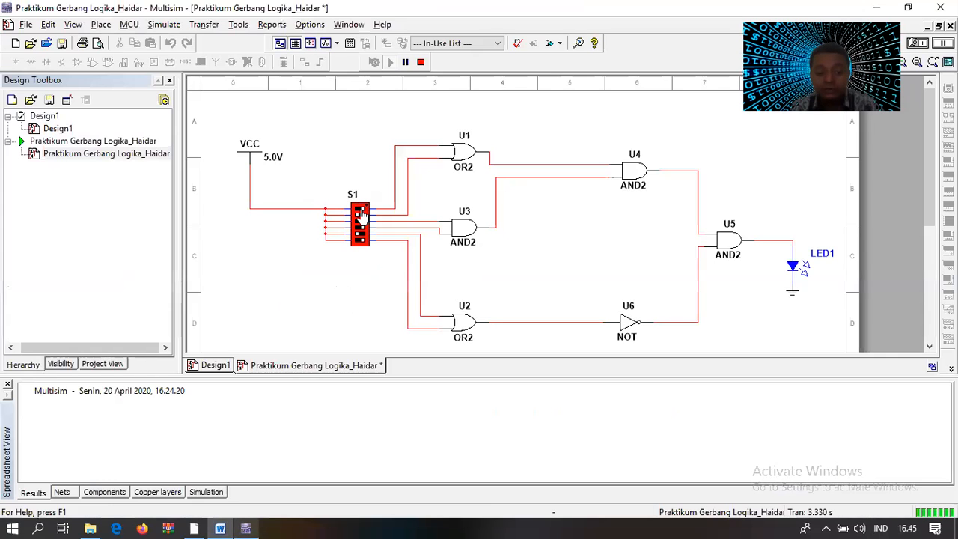
pyautogui.click(361, 240)
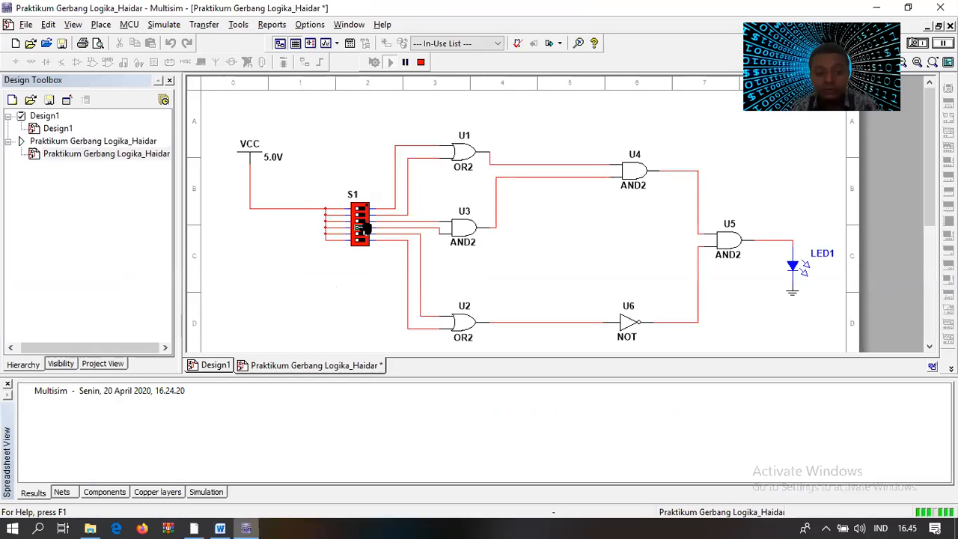
pyautogui.click(362, 227)
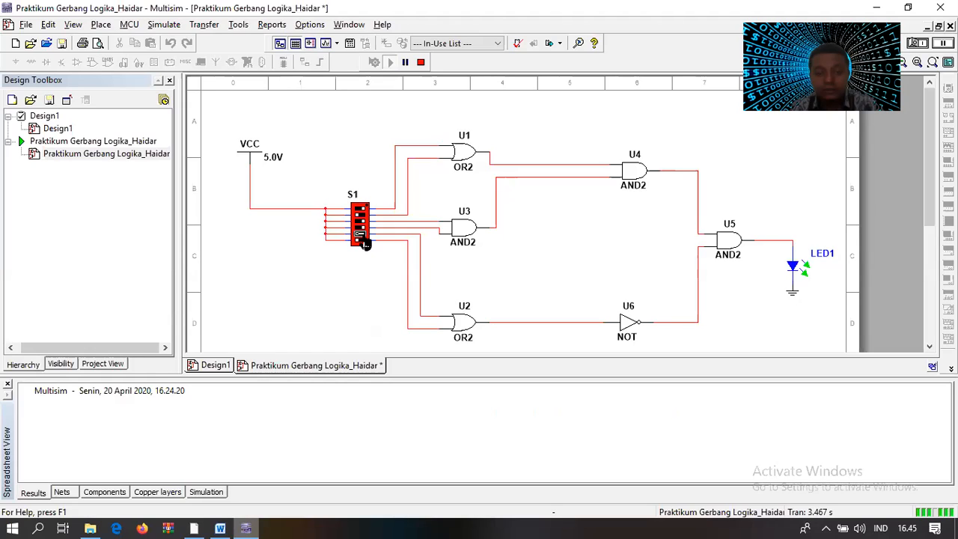
pyautogui.click(363, 237)
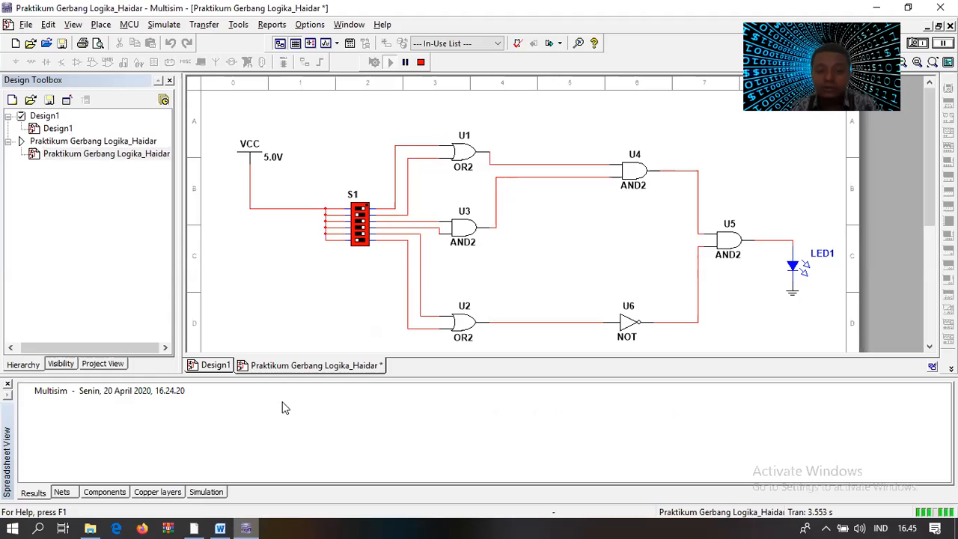
# - Switch to Word, enter "Mati" as the ninth data row's LED output, and review the completed table
pyautogui.click(222, 527)
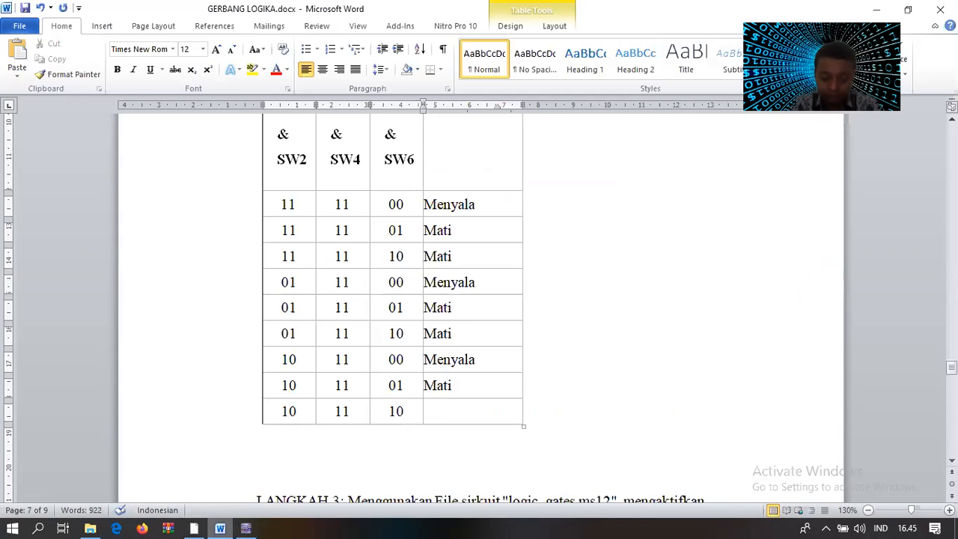
pyautogui.write('Mati')
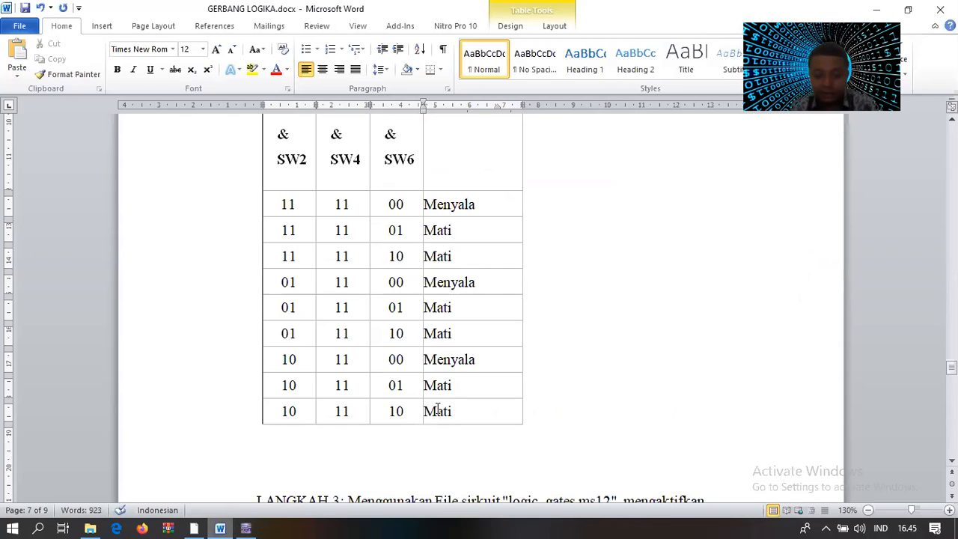
pyautogui.scroll(-4, 438, 408)
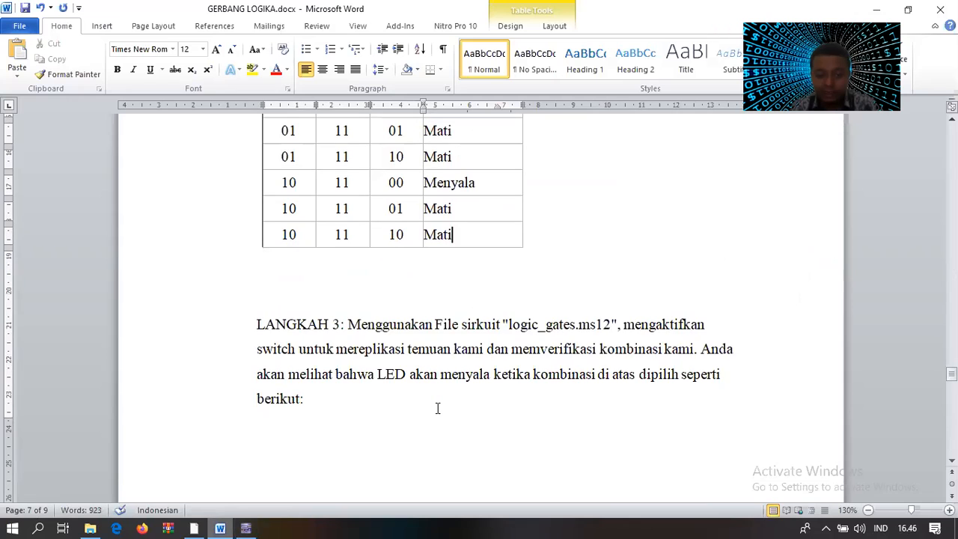
pyautogui.scroll(5, 438, 408)
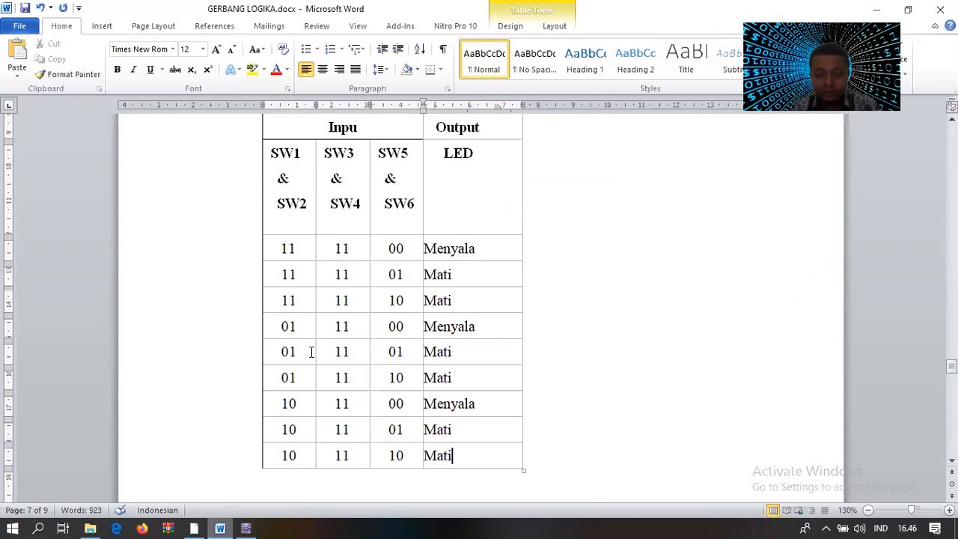
# - Start the conclusion on a new line below the table with "Kesimpulannya adalah Selama dilakukan"
pyautogui.scroll(-4, 313, 351)
pyautogui.click(312, 350)
pyautogui.hotkey('ctrl', 'Return')
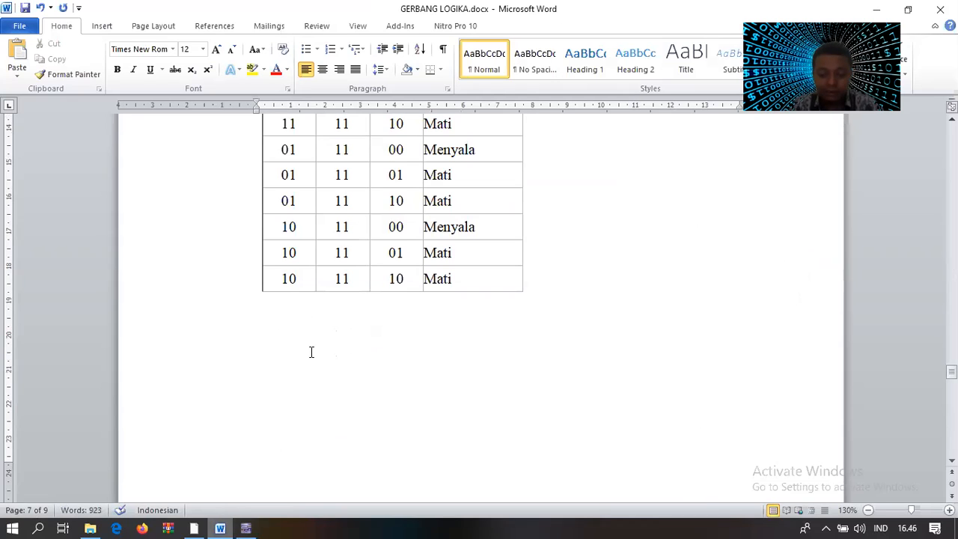
pyautogui.write('k')
pyautogui.press('BackSpace')
pyautogui.write('Keso')
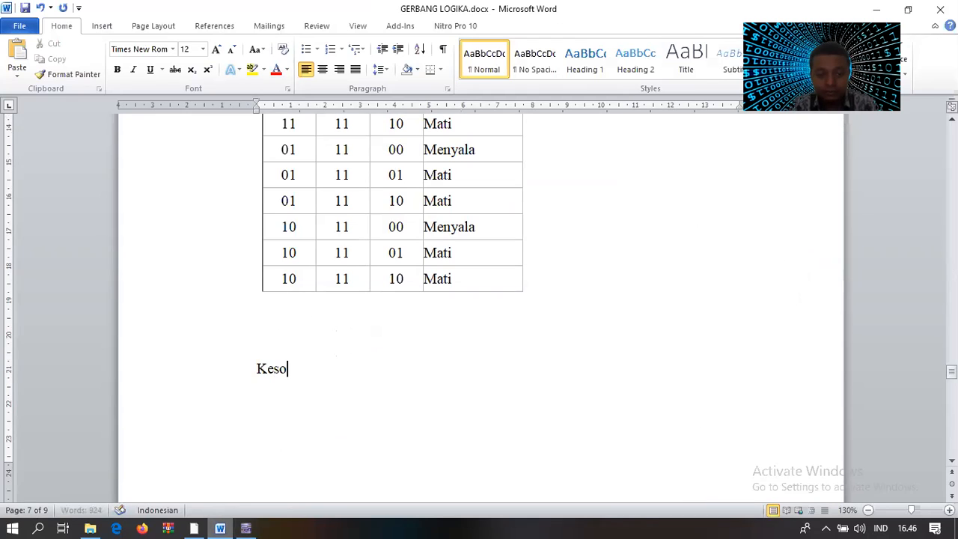
pyautogui.press('BackSpace')
pyautogui.write('impulan')
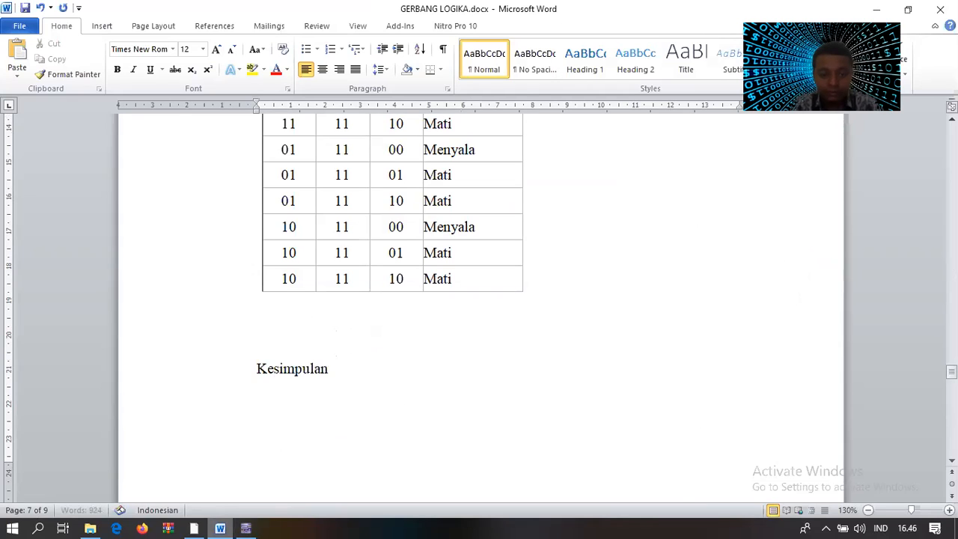
pyautogui.write('nya adalah Se')
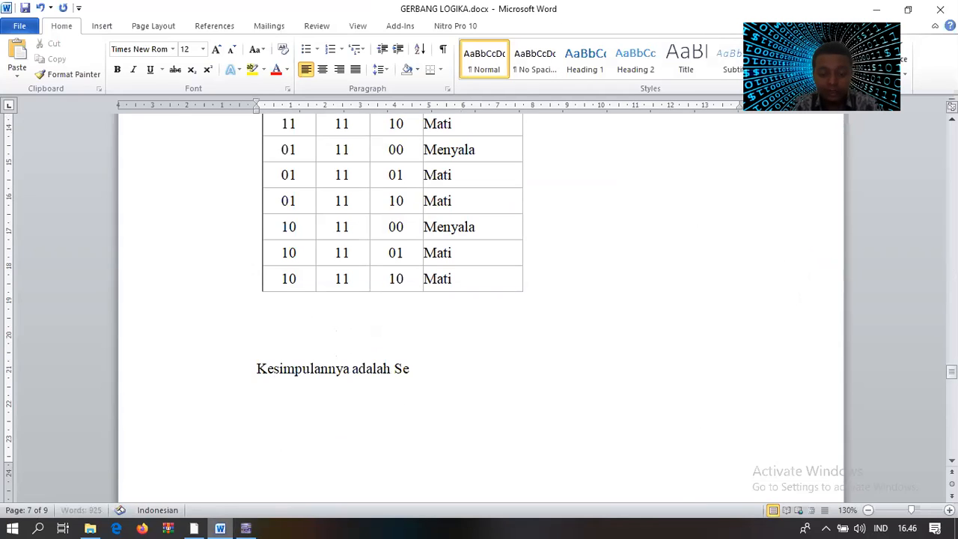
pyautogui.write('lama dik')
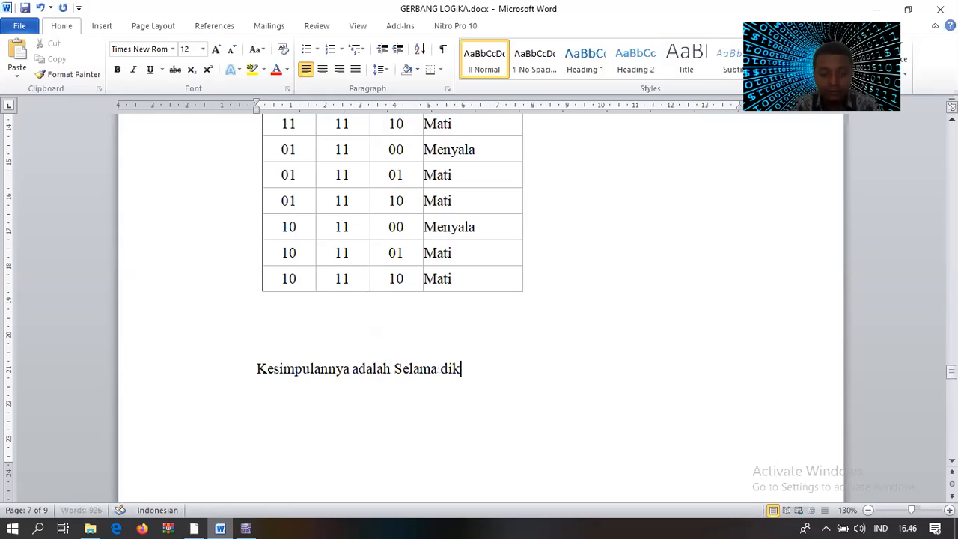
pyautogui.press('BackSpace')
pyautogui.write('lakukan')
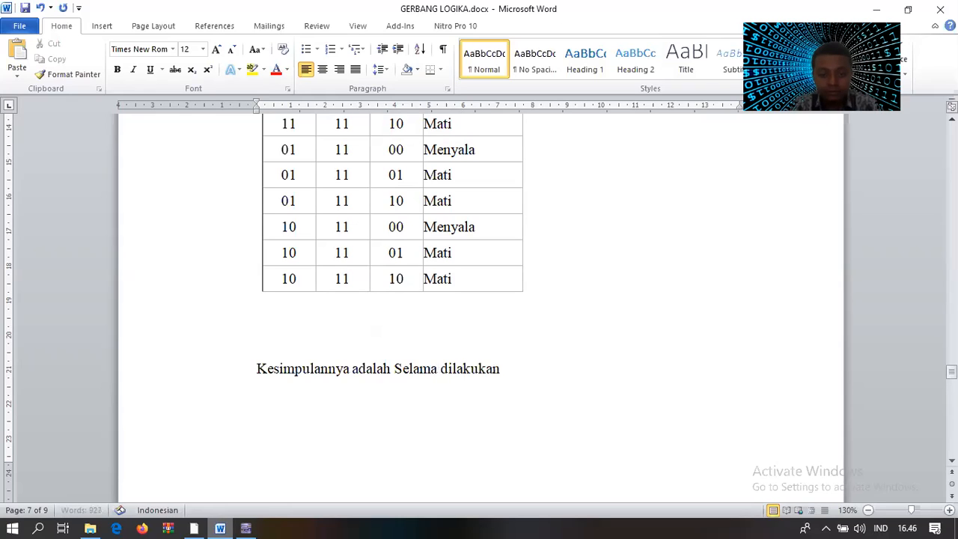
# - Complete the conclusion's first line with "percobaan sebyak 9 kali" and begin a new paragraph
pyautogui.write(' percobaan denga')
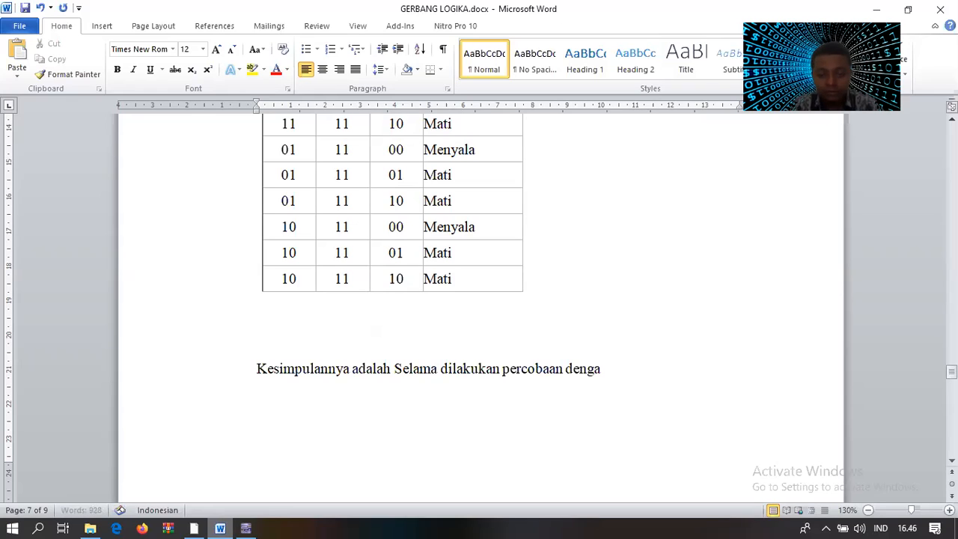
pyautogui.write('n')
pyautogui.press('BackSpace')
pyautogui.press('BackSpace')
pyautogui.press('BackSpace')
pyautogui.press('BackSpace')
pyautogui.press('BackSpace')
pyautogui.press('BackSpace')
pyautogui.write('sebna')
pyautogui.press('BackSpace')
pyautogui.press('BackSpace')
pyautogui.write('yak 9 kali')
pyautogui.press('Return')
# - Write the conclusion's second line as "Lampu menyala sebanyak 3 kali dan Lampu Mati sebanyak 6 Kali"
pyautogui.write('Lampu')
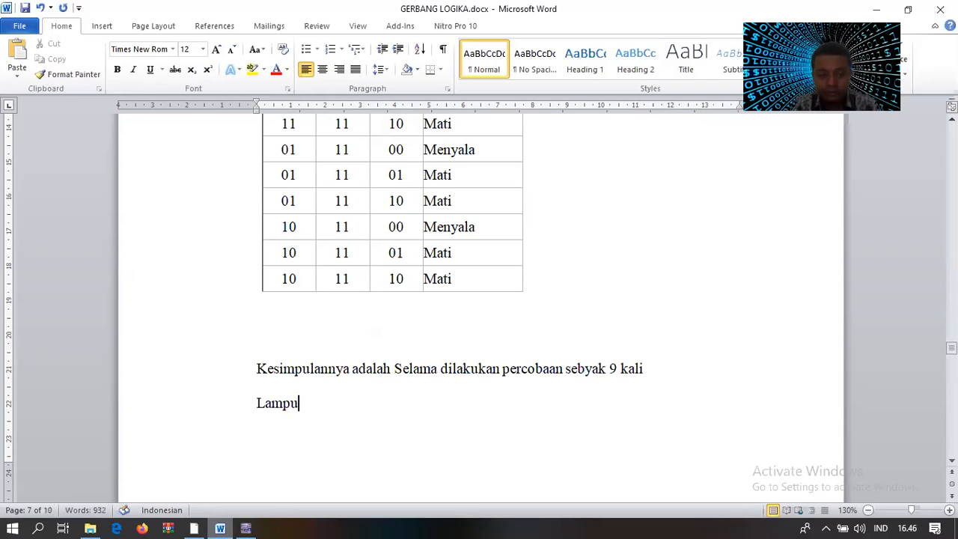
pyautogui.write(' menyalla')
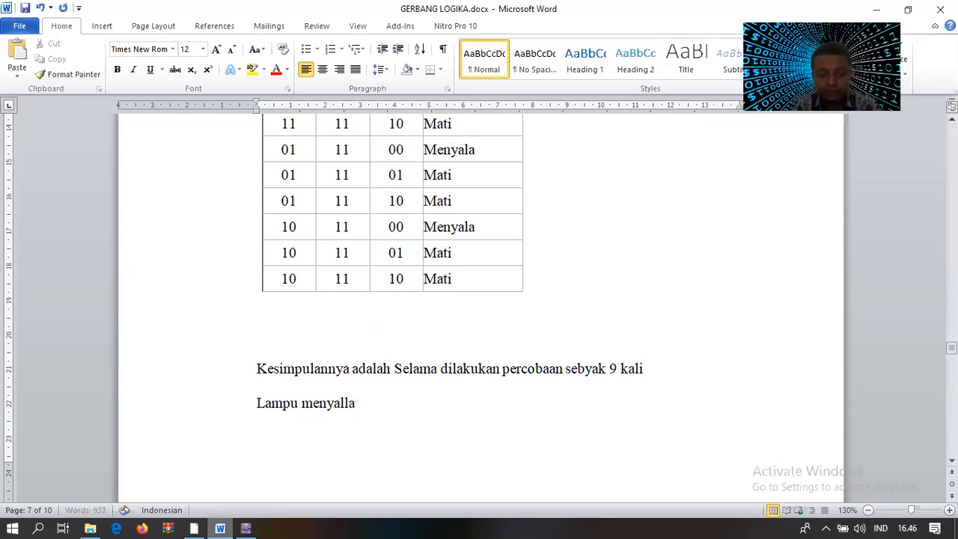
pyautogui.press('BackSpace')
pyautogui.press('BackSpace')
pyautogui.write('a seban')
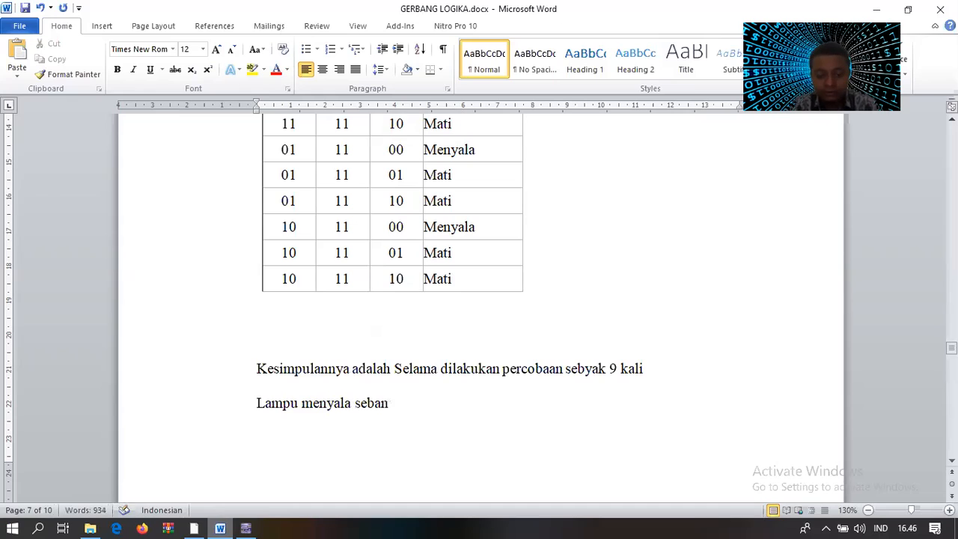
pyautogui.write('yak')
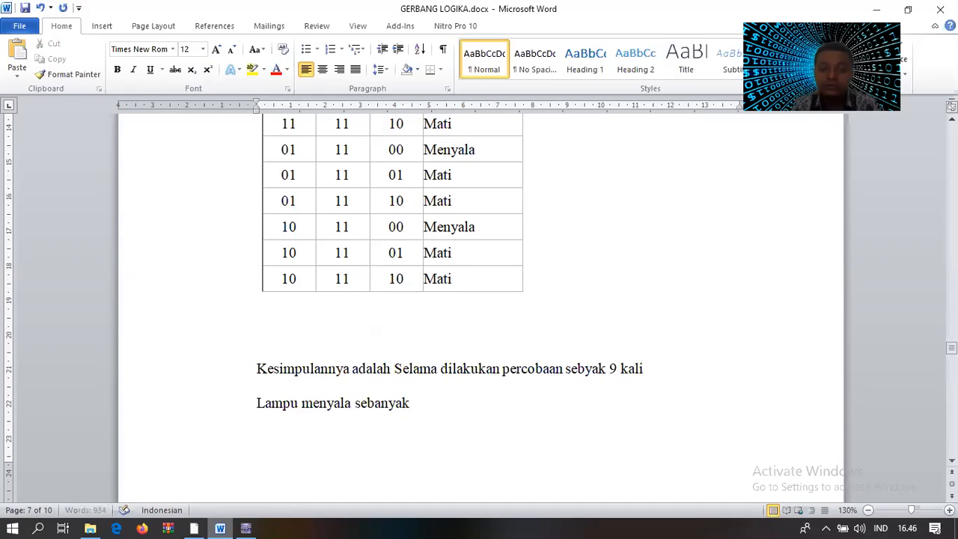
pyautogui.scroll(3, 441, 275)
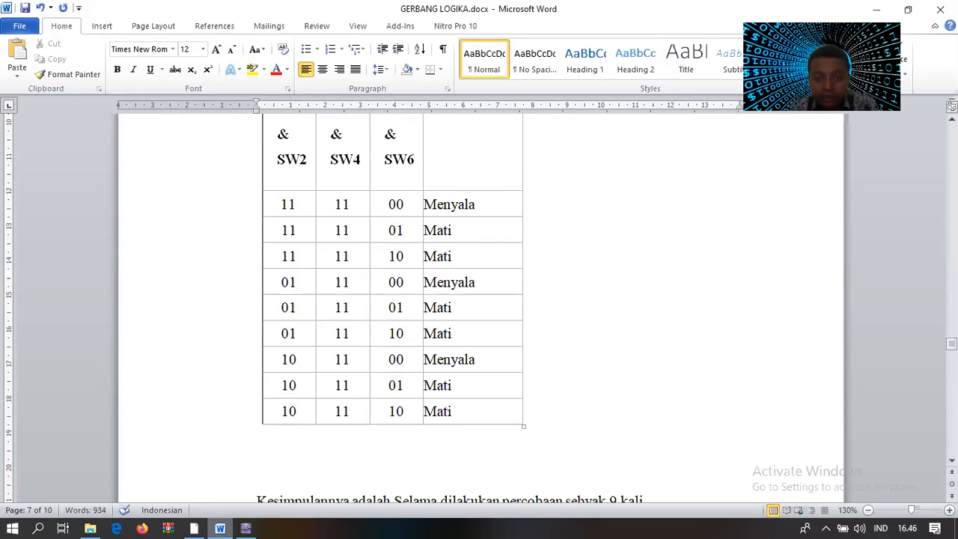
pyautogui.scroll(-7, 479, 269)
pyautogui.write('3 kal')
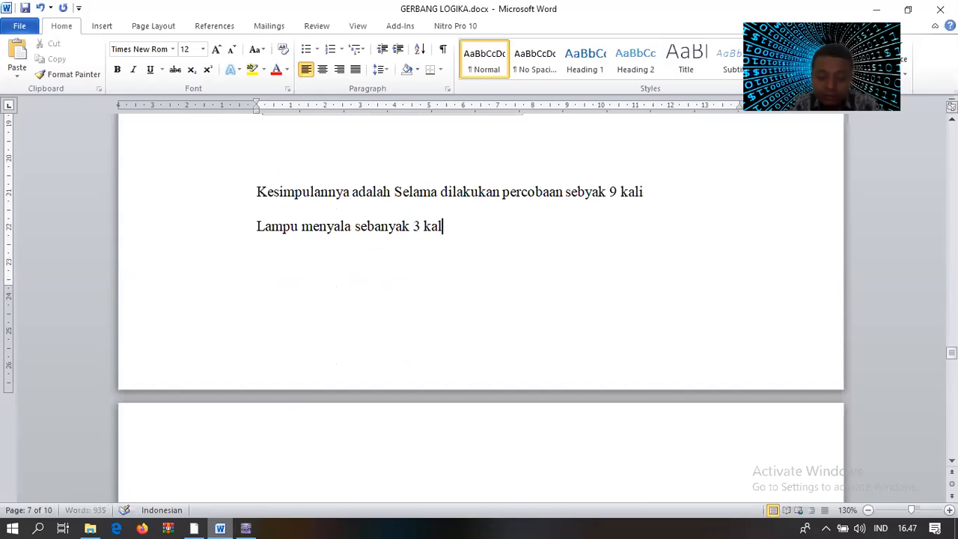
pyautogui.write('i dan')
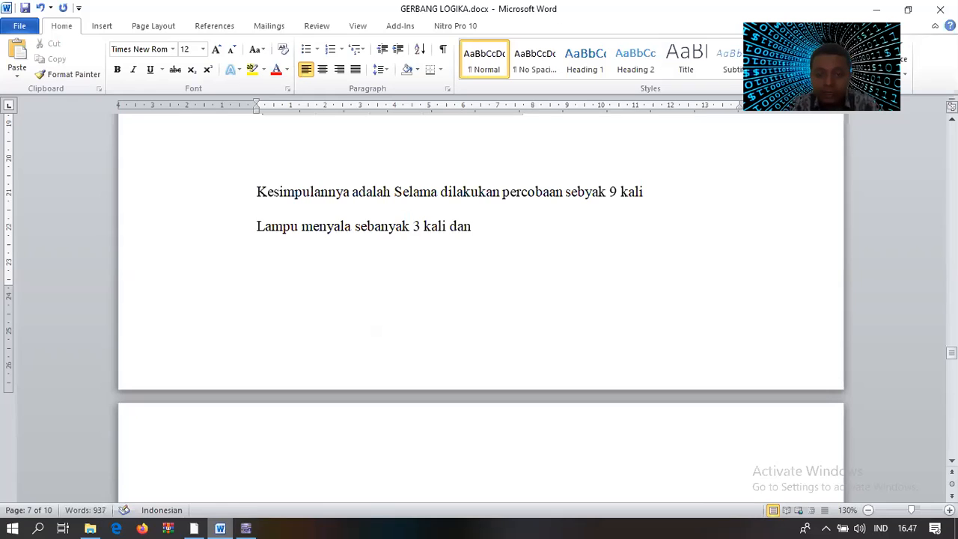
pyautogui.write(' Lampu Mati se')
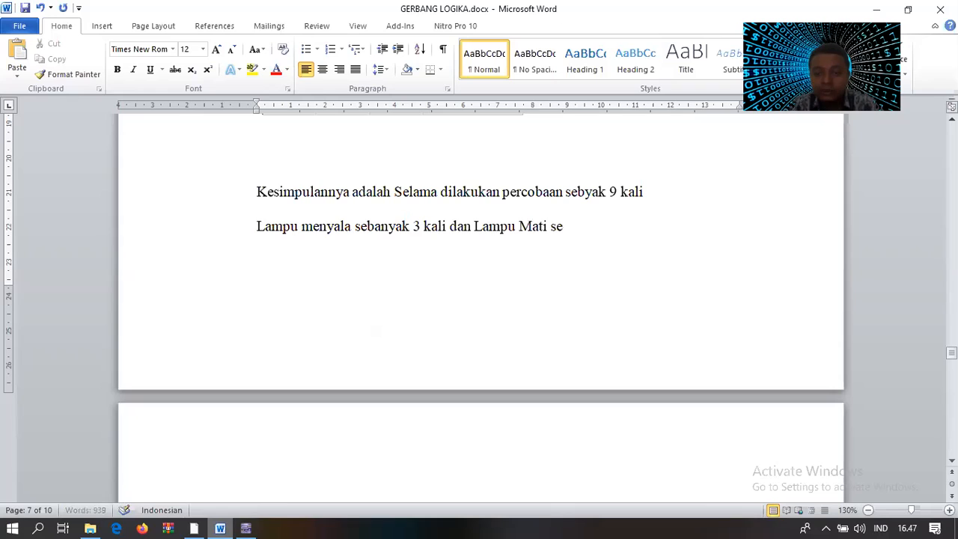
pyautogui.write('banyak ')
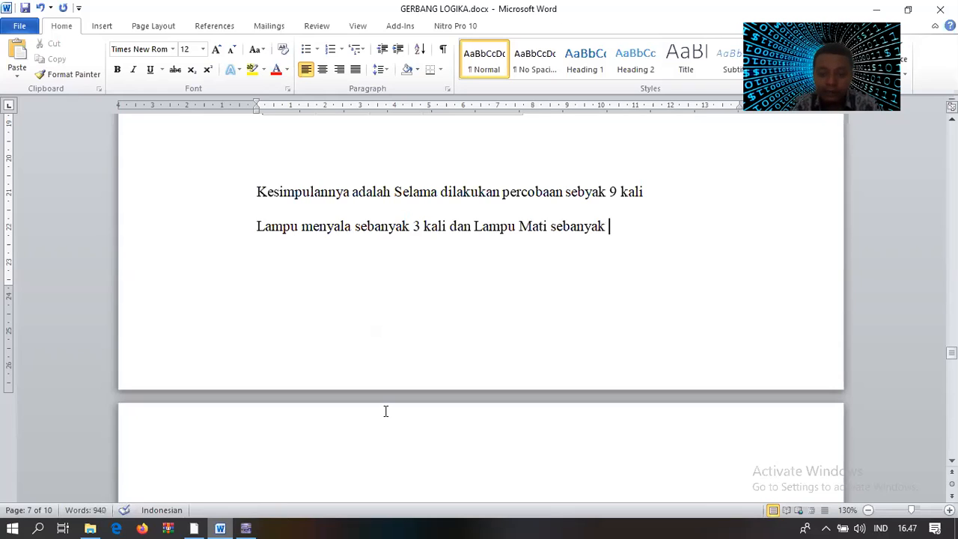
pyautogui.write('6 Kali')
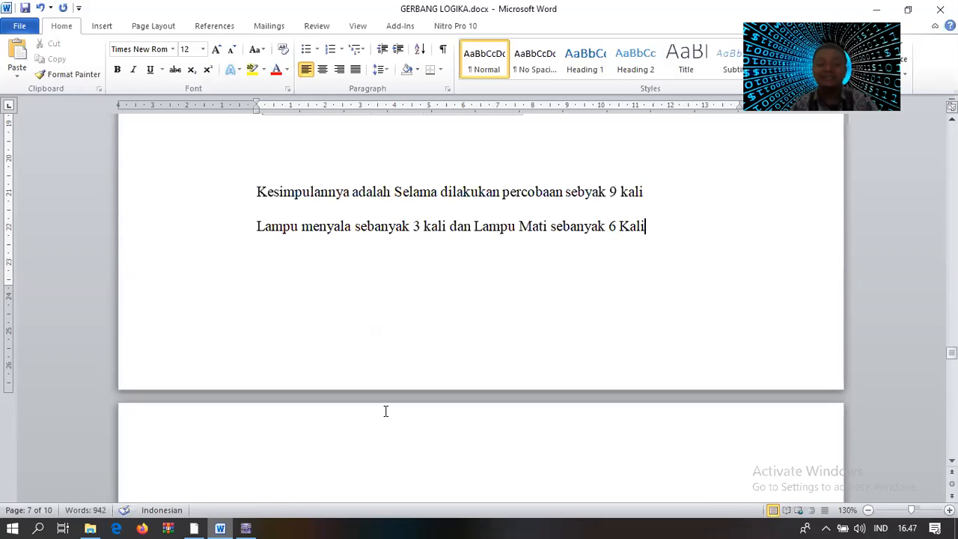
# - Review the results table, the conclusion and the LANGKAH 3 section with its circuit figure
pyautogui.scroll(8, 385, 411)
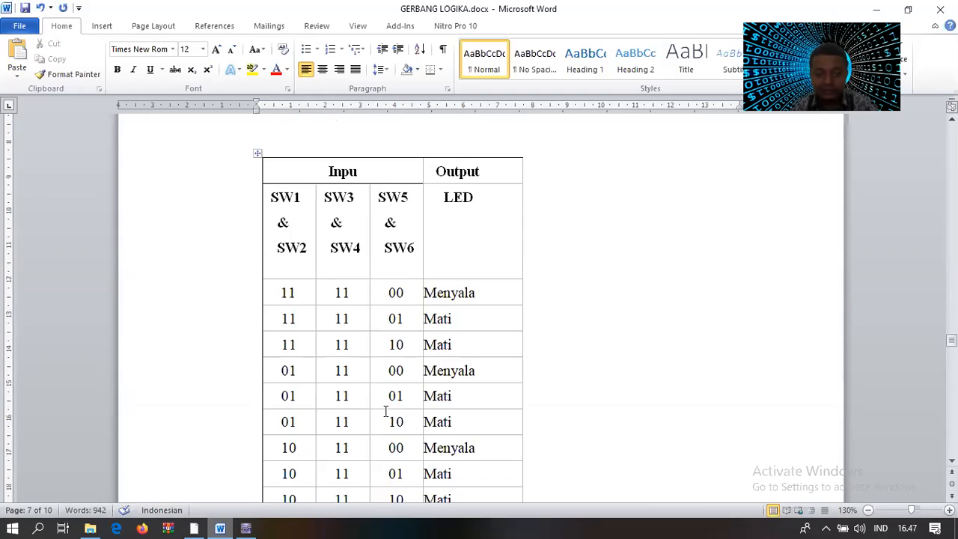
pyautogui.scroll(-10, 385, 411)
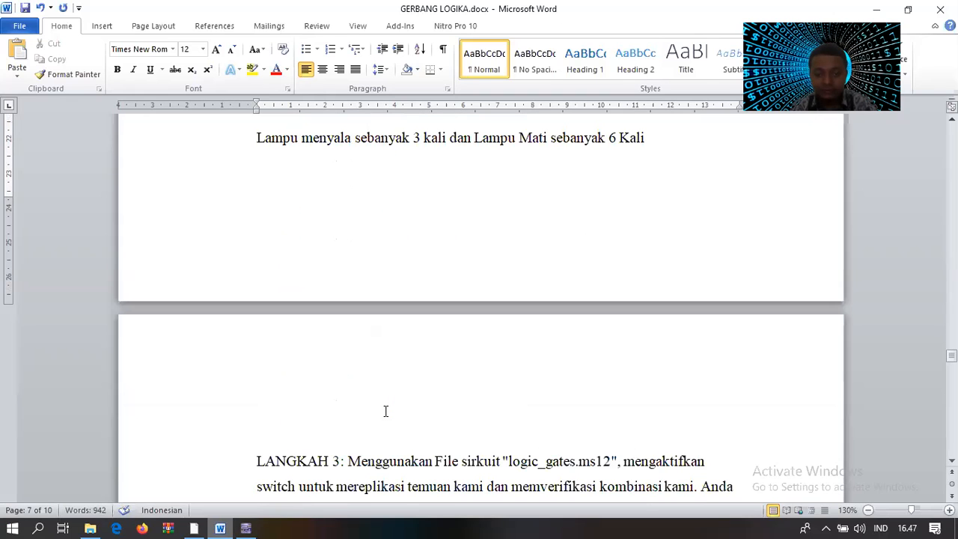
pyautogui.scroll(-1, 385, 411)
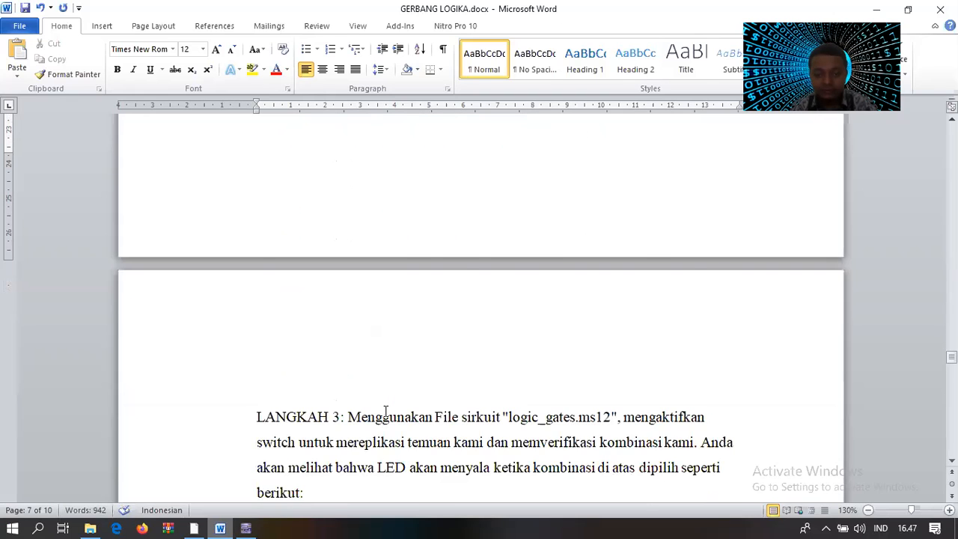
pyautogui.scroll(-5, 385, 411)
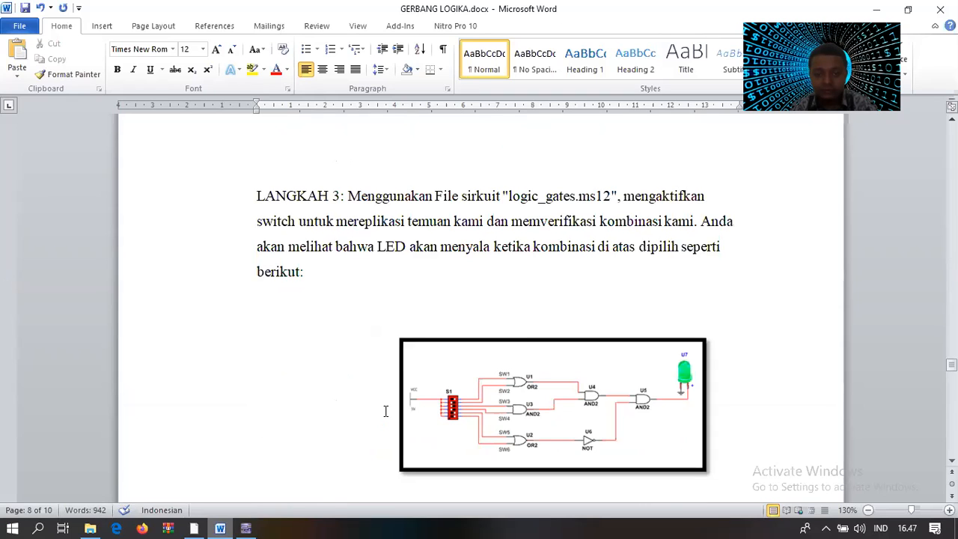
pyautogui.scroll(-7, 385, 412)
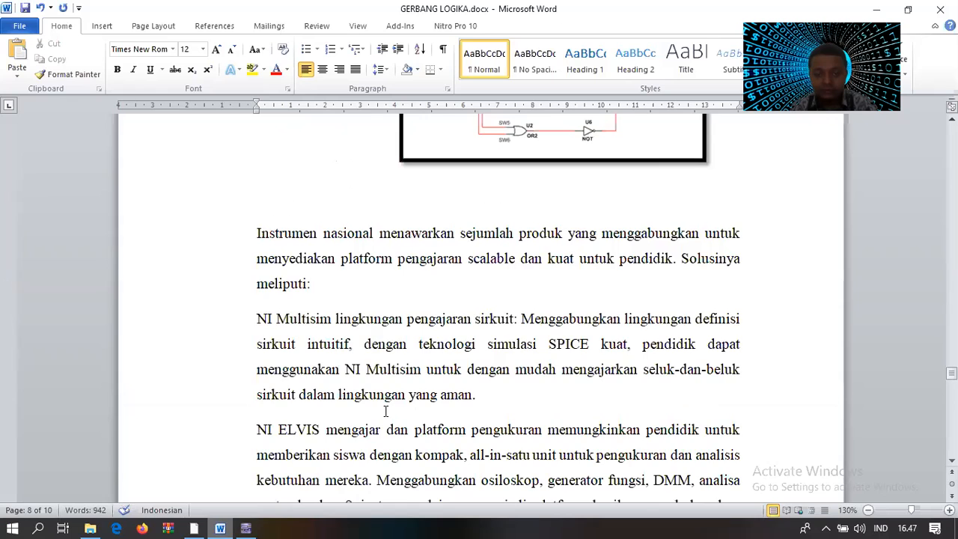
pyautogui.scroll(-7, 386, 411)
# - Center the LED output entries in all nine data rows of the results table
pyautogui.scroll(10, 386, 411)
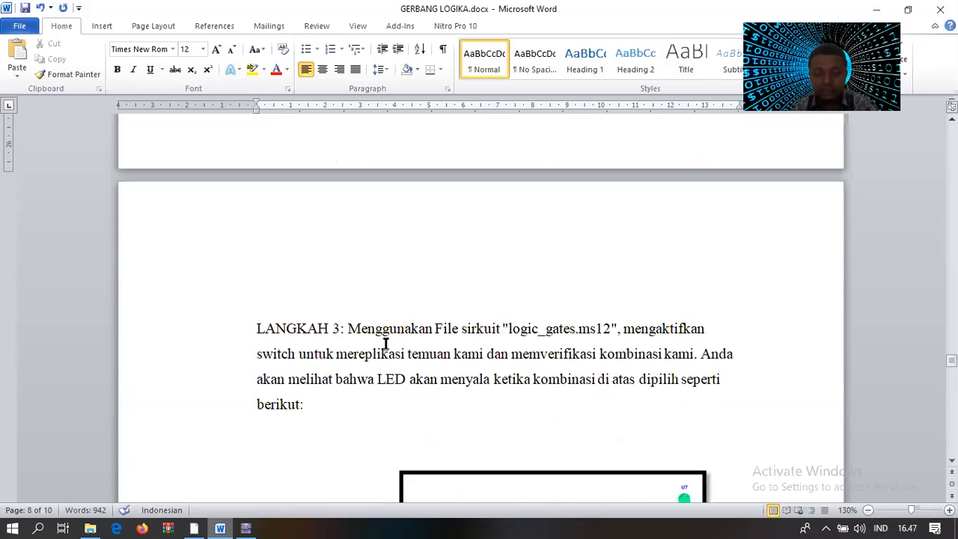
pyautogui.scroll(7, 438, 295)
pyautogui.scroll(2, 438, 295)
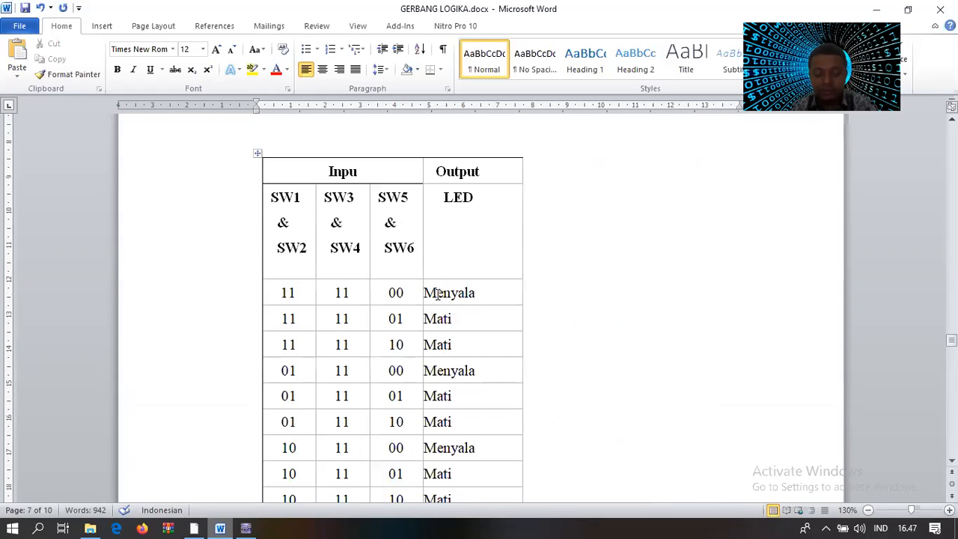
pyautogui.moveTo(438, 295); pyautogui.dragTo(516, 447)
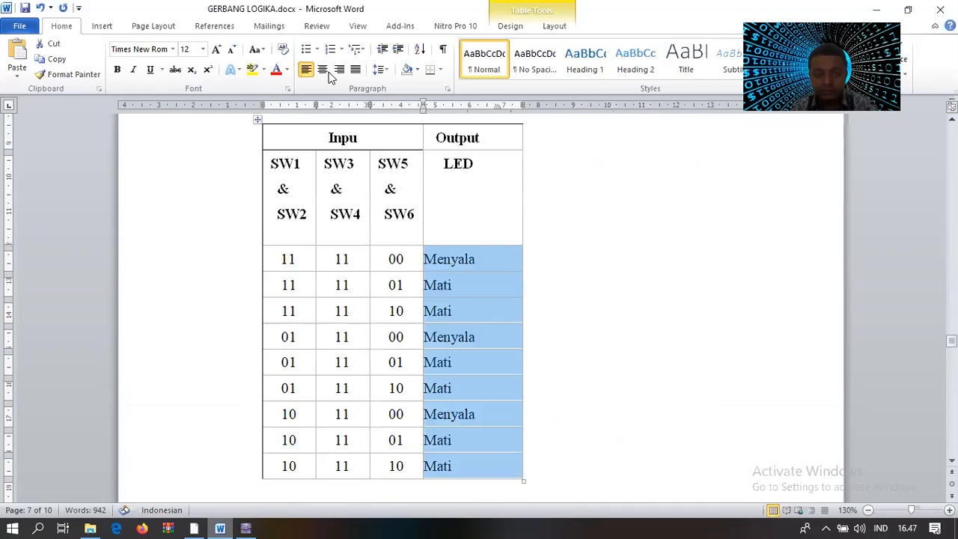
pyautogui.hotkey('ctrl', 'e')
pyautogui.scroll(-3, 573, 268)
pyautogui.scroll(3, 573, 267)
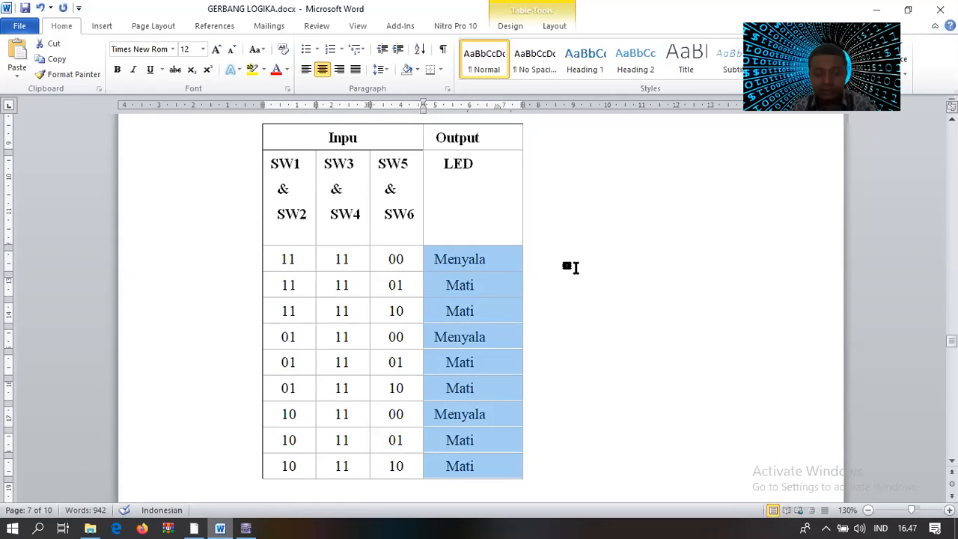
pyautogui.click(576, 267)
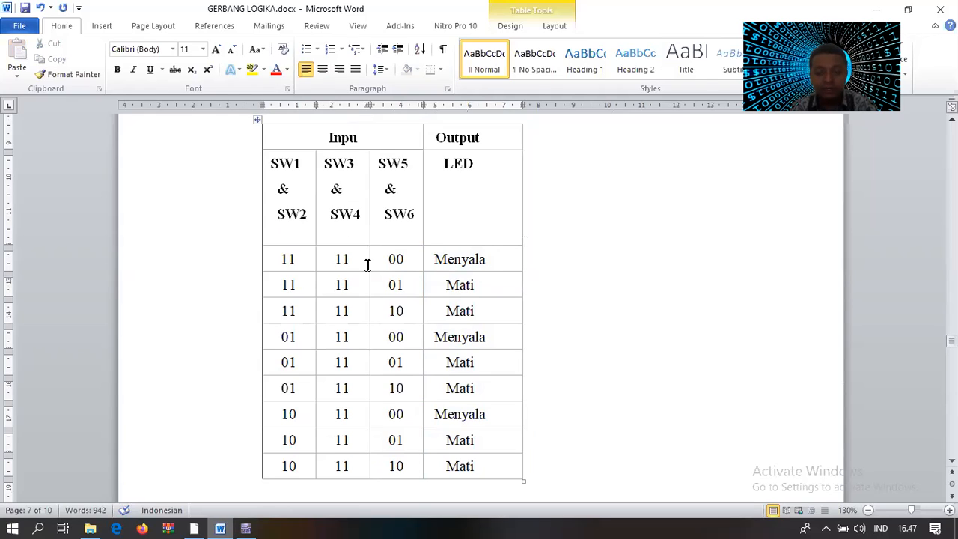
# - Review the rest of the document through to the references, then the switch combination figure, results table and conclusion
pyautogui.scroll(-4, 367, 265)
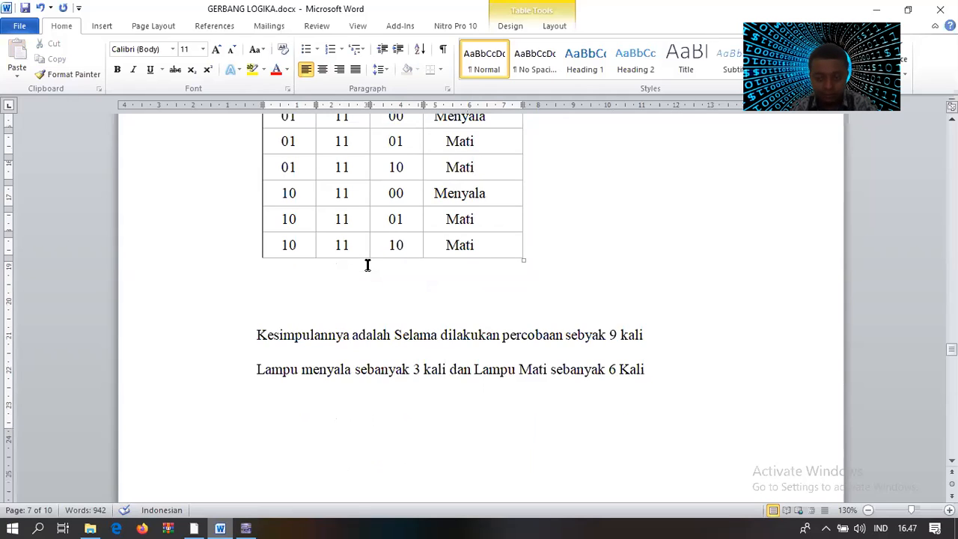
pyautogui.scroll(-8, 367, 265)
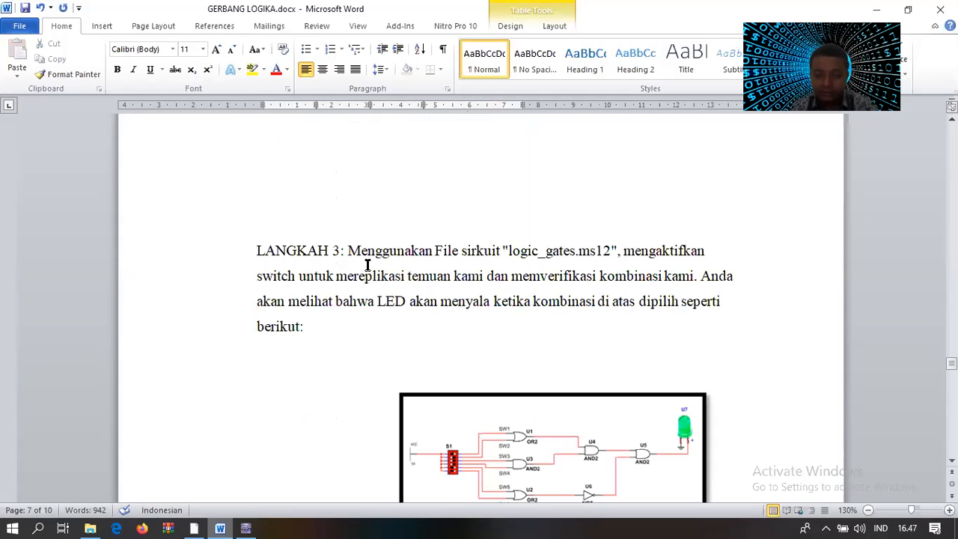
pyautogui.scroll(-8, 367, 265)
pyautogui.scroll(-10, 368, 265)
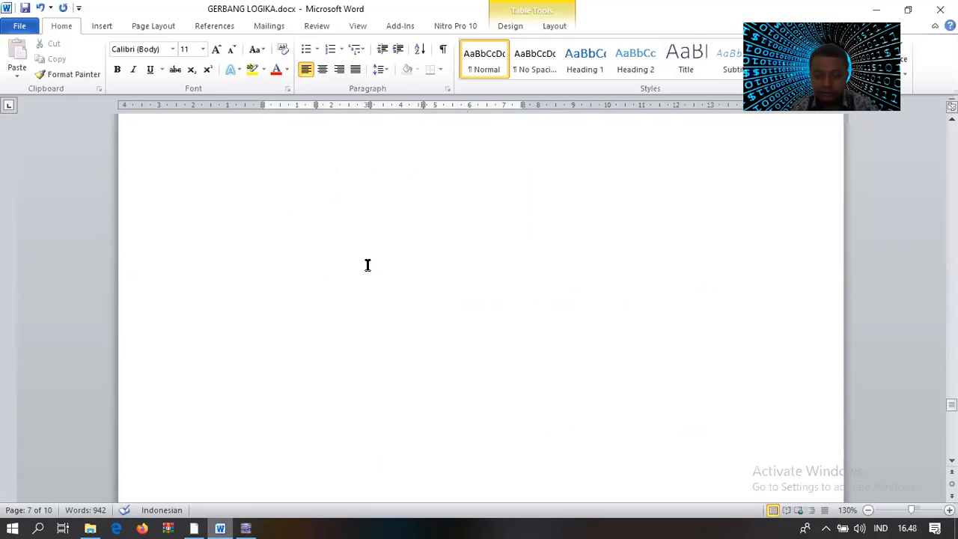
pyautogui.scroll(-5, 367, 265)
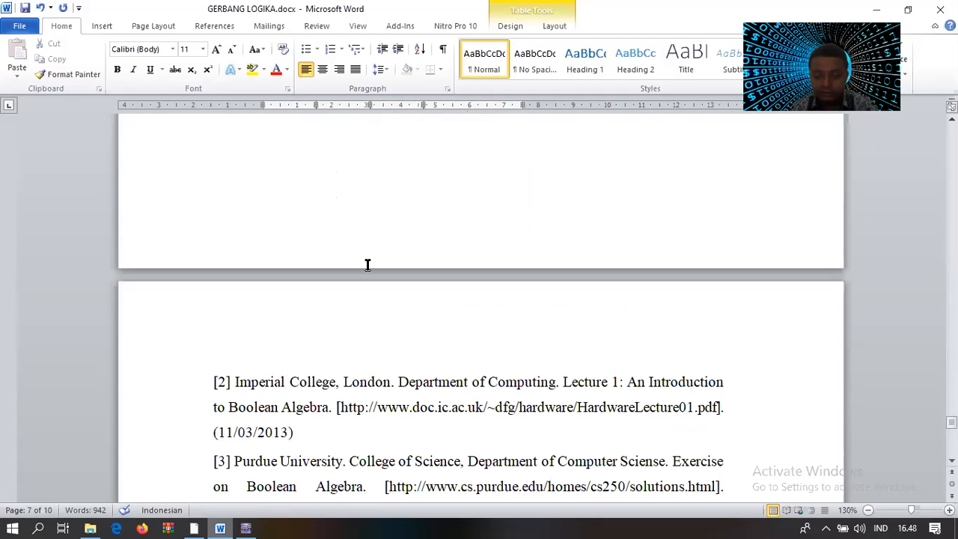
pyautogui.scroll(5, 368, 265)
pyautogui.scroll(10, 368, 265)
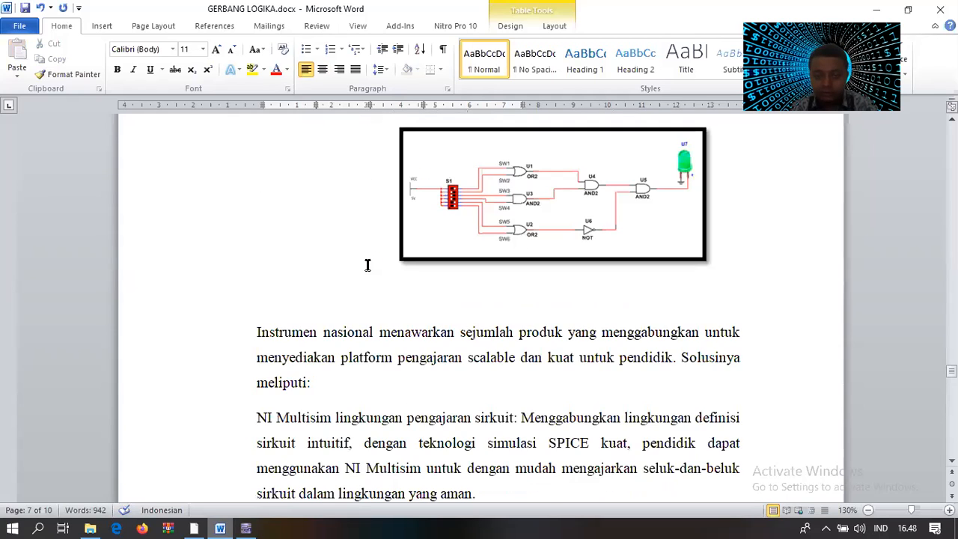
pyautogui.scroll(10, 367, 265)
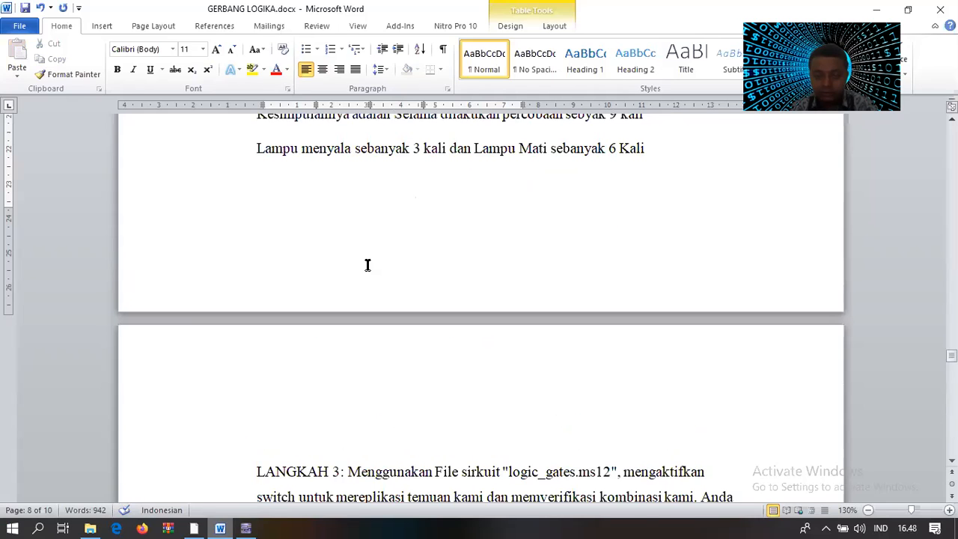
pyautogui.scroll(5, 367, 265)
pyautogui.scroll(4, 368, 265)
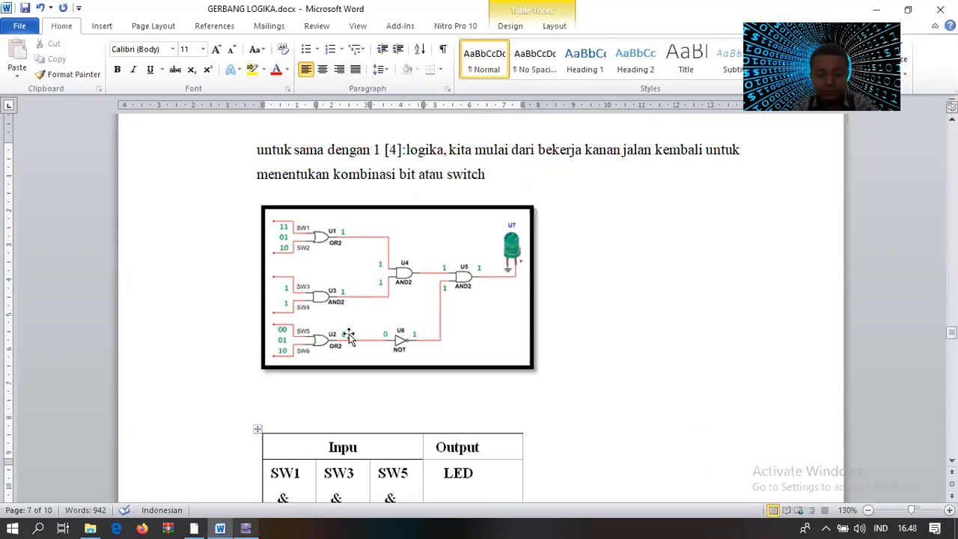
pyautogui.scroll(-5, 349, 334)
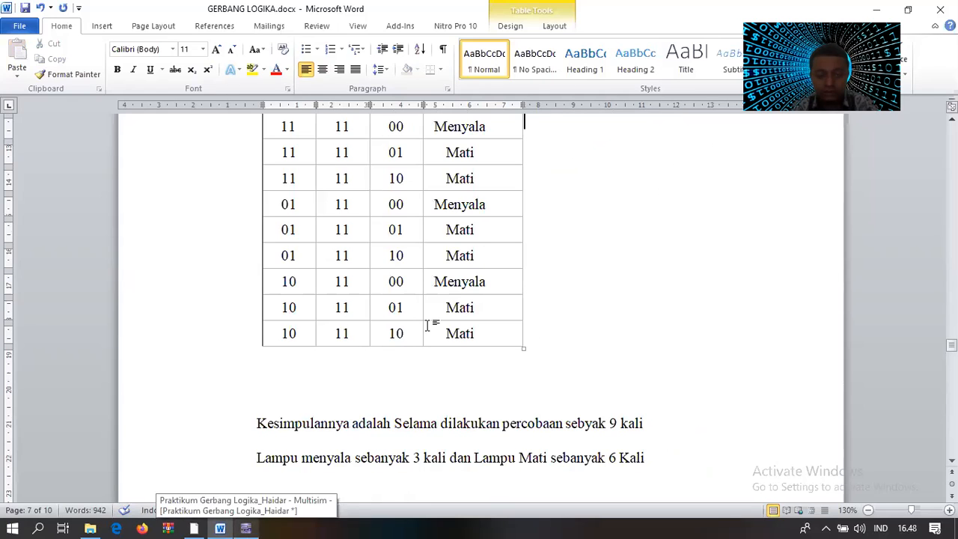
# - Review the results table, the switch combination figure and the LANGKAH 2 circuit section of the worksheet
pyautogui.scroll(3, 428, 325)
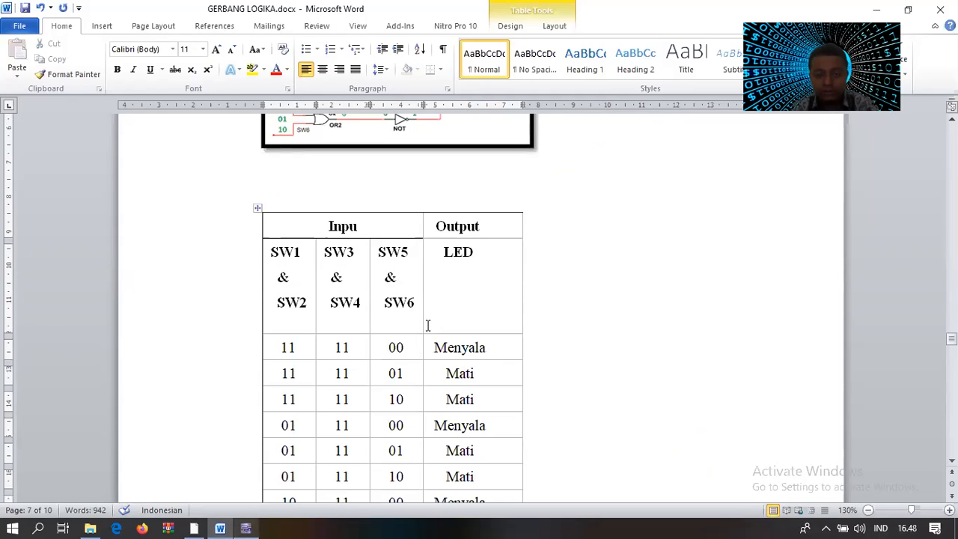
pyautogui.scroll(2, 428, 325)
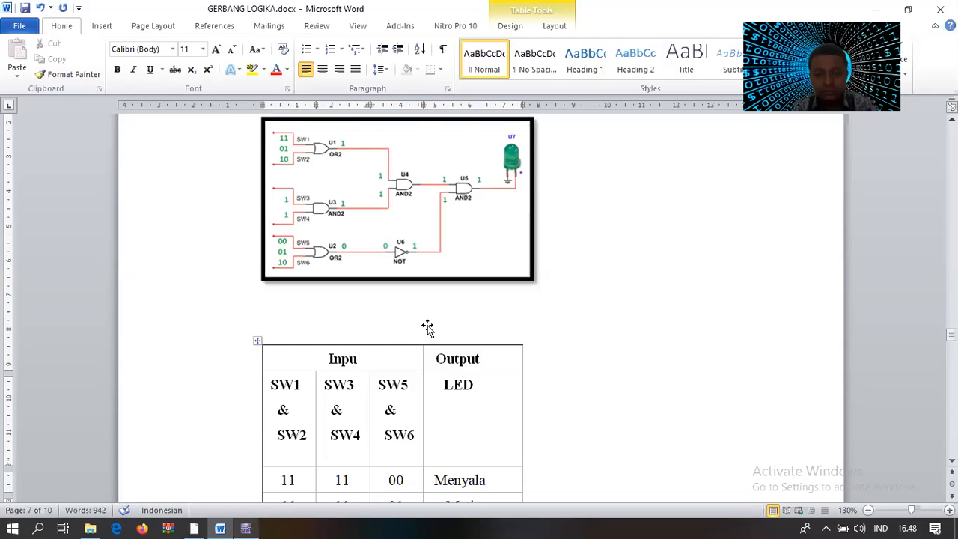
pyautogui.scroll(1, 428, 328)
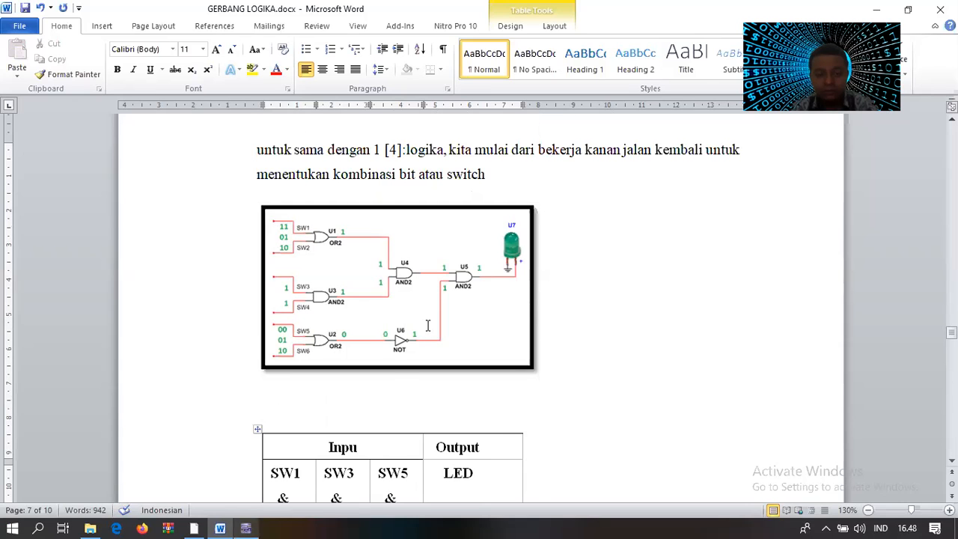
pyautogui.scroll(3, 428, 325)
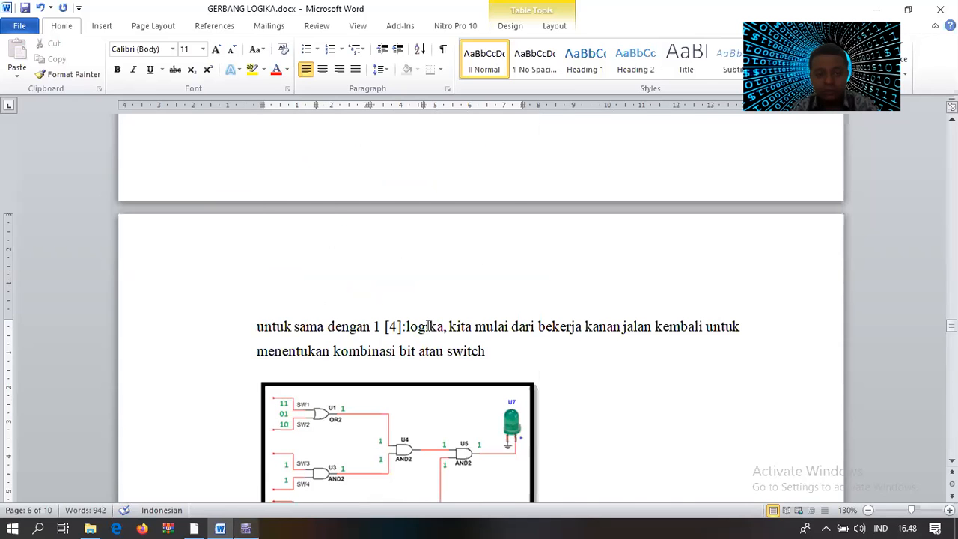
pyautogui.scroll(5, 429, 325)
pyautogui.scroll(2, 428, 325)
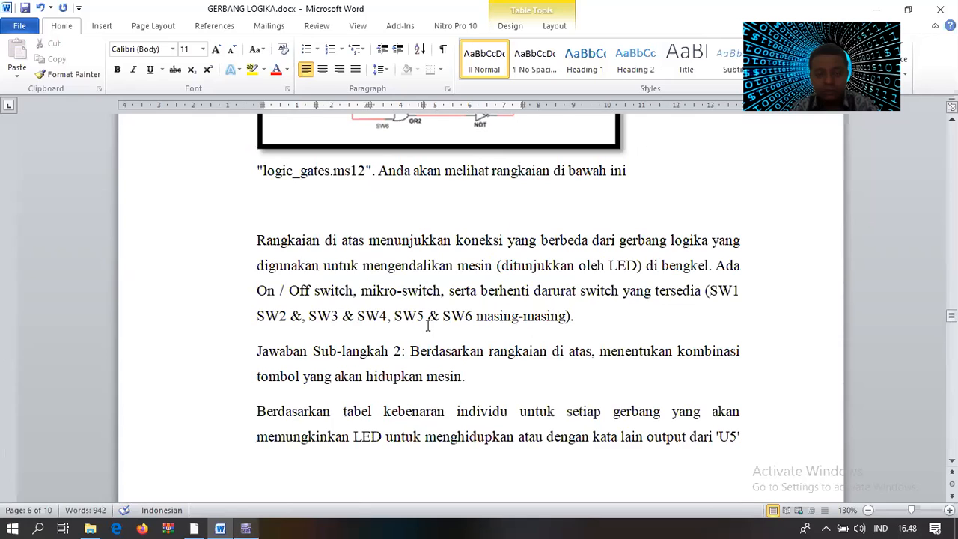
pyautogui.scroll(3, 428, 325)
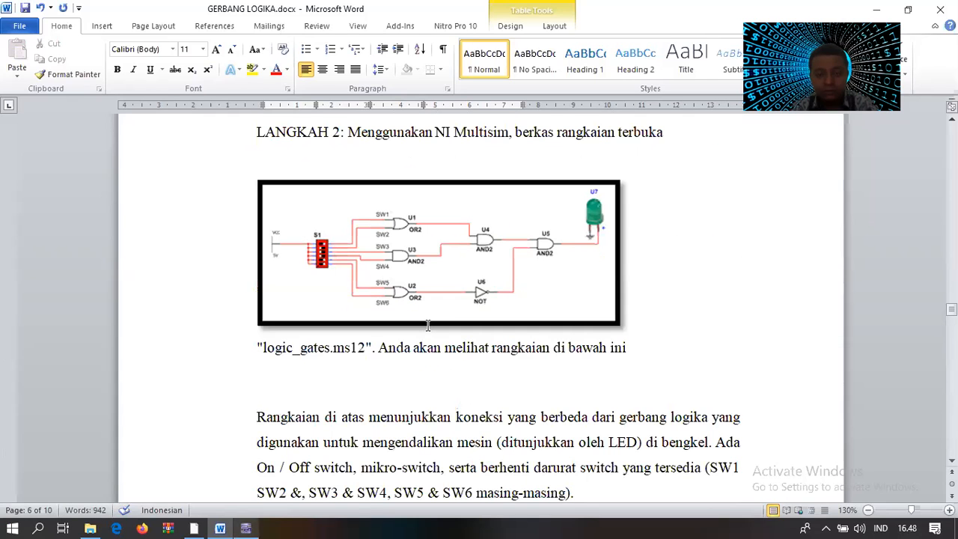
pyautogui.scroll(3, 428, 325)
pyautogui.scroll(5, 428, 325)
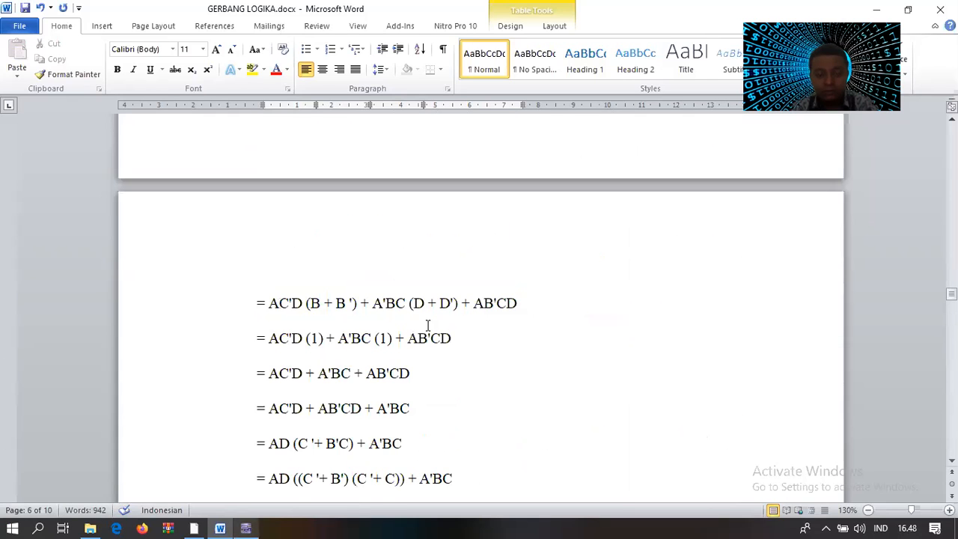
pyautogui.scroll(-2, 428, 325)
pyautogui.scroll(-7, 429, 325)
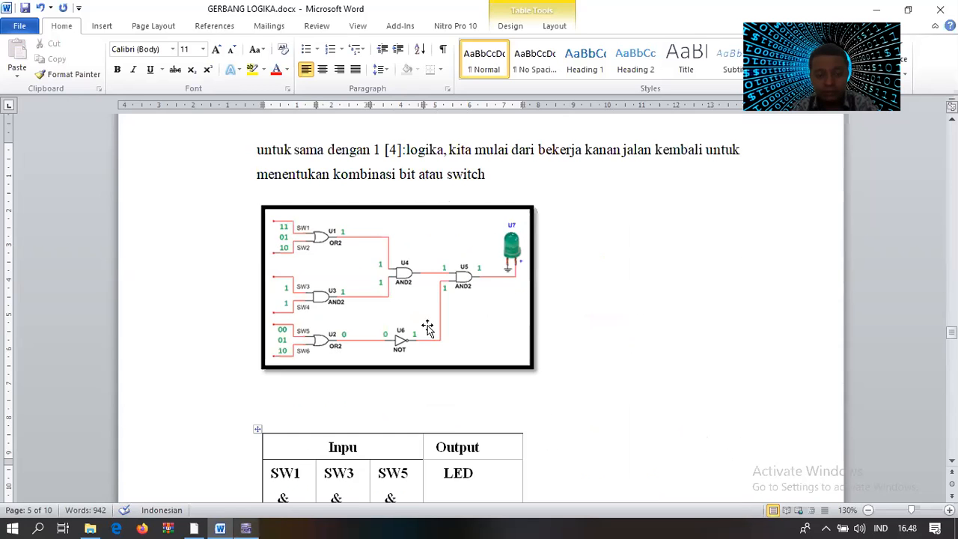
pyautogui.scroll(-4, 261, 523)
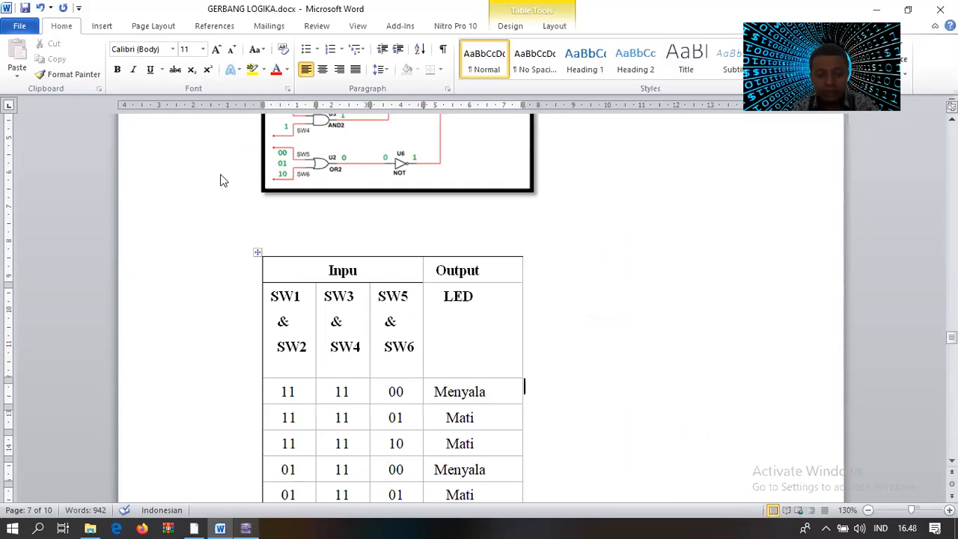
# - Switch to Multisim and stop the running simulation of the logic gate circuit
pyautogui.hotkey('alt', 'Tab')
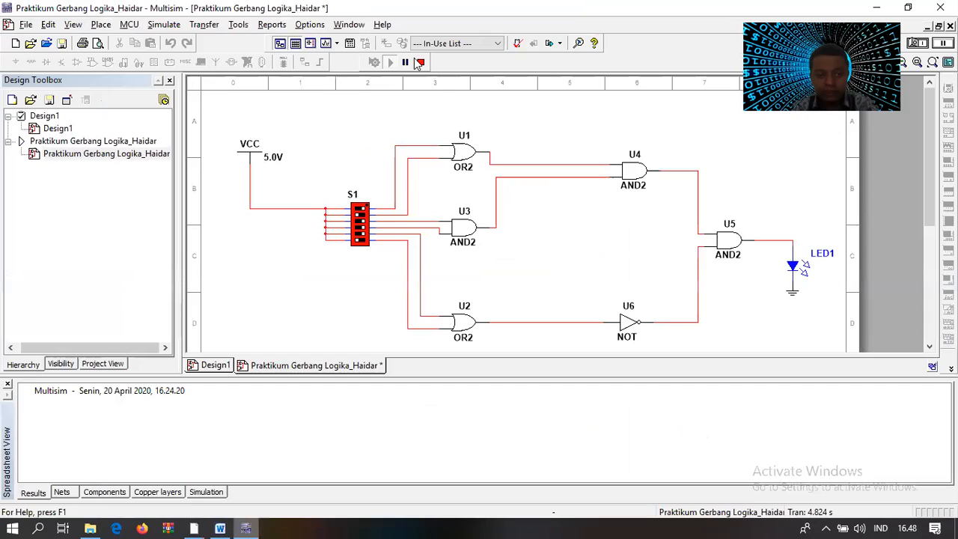
pyautogui.click(420, 65)
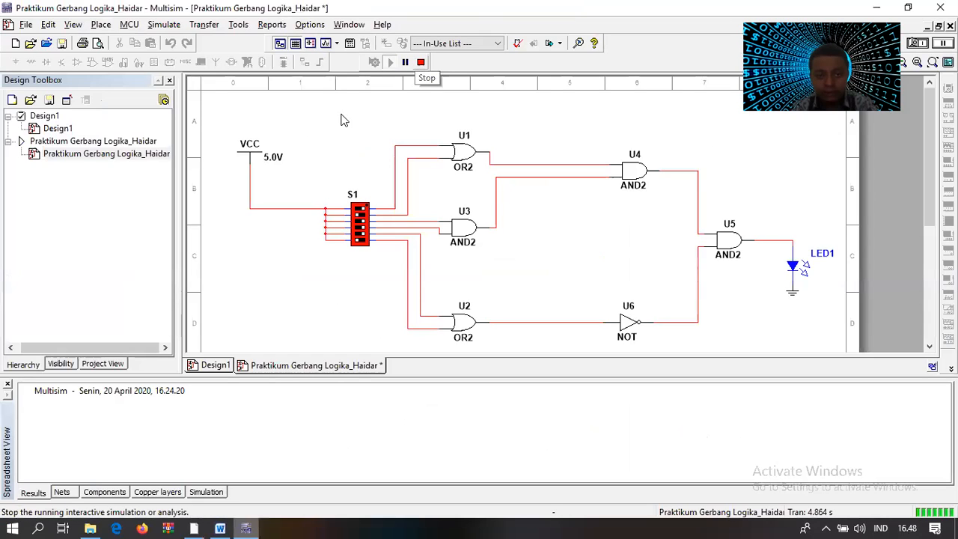
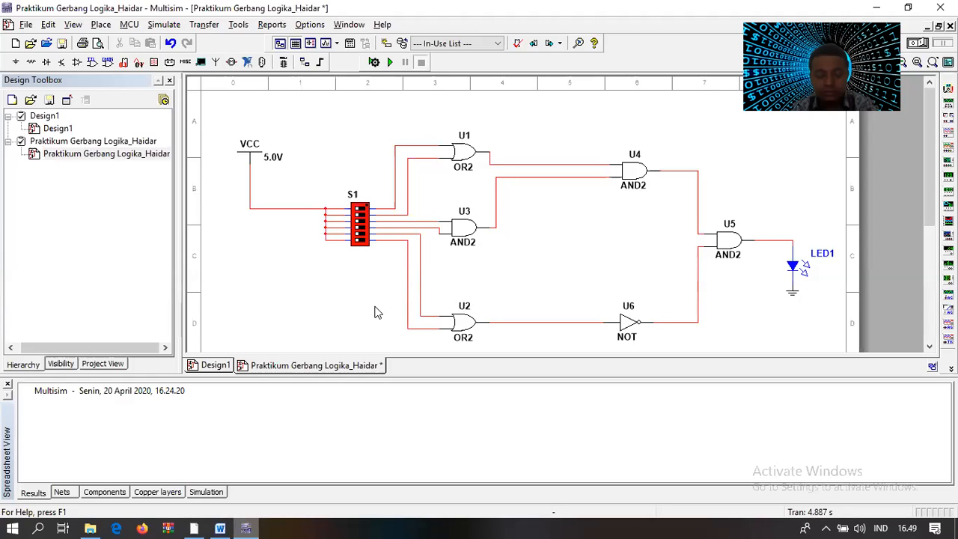
pyautogui.click(226, 522)
pyautogui.click(227, 523)
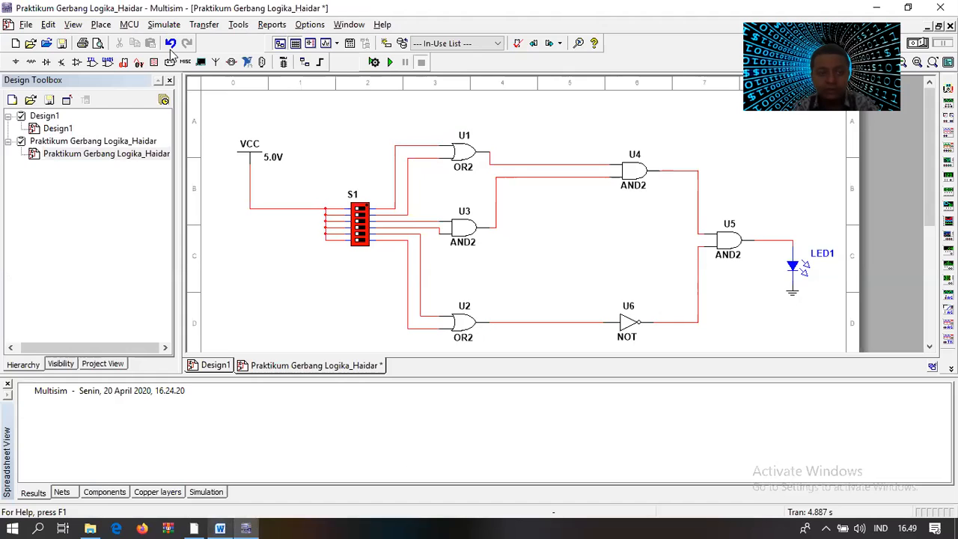
pyautogui.click(164, 25)
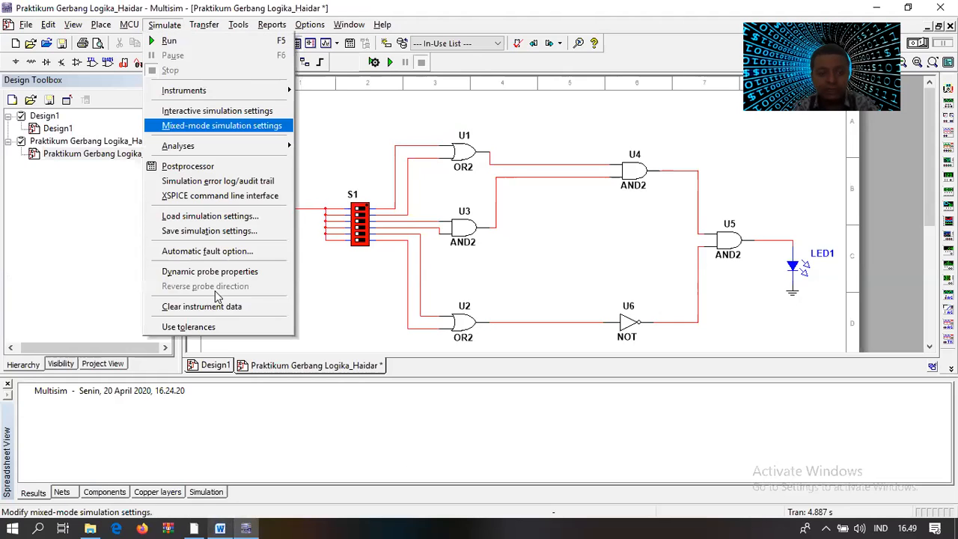
pyautogui.click(94, 27)
pyautogui.click(180, 333)
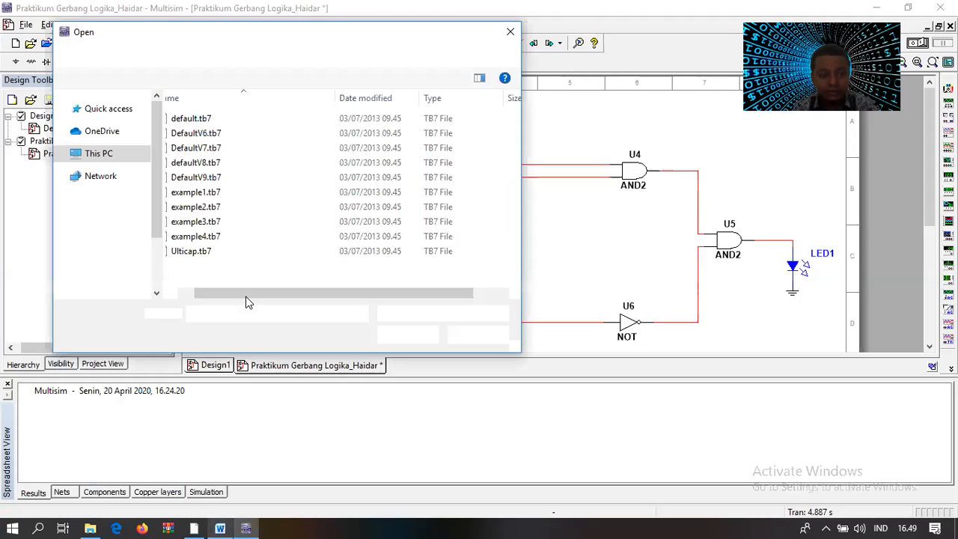
pyautogui.click(472, 333)
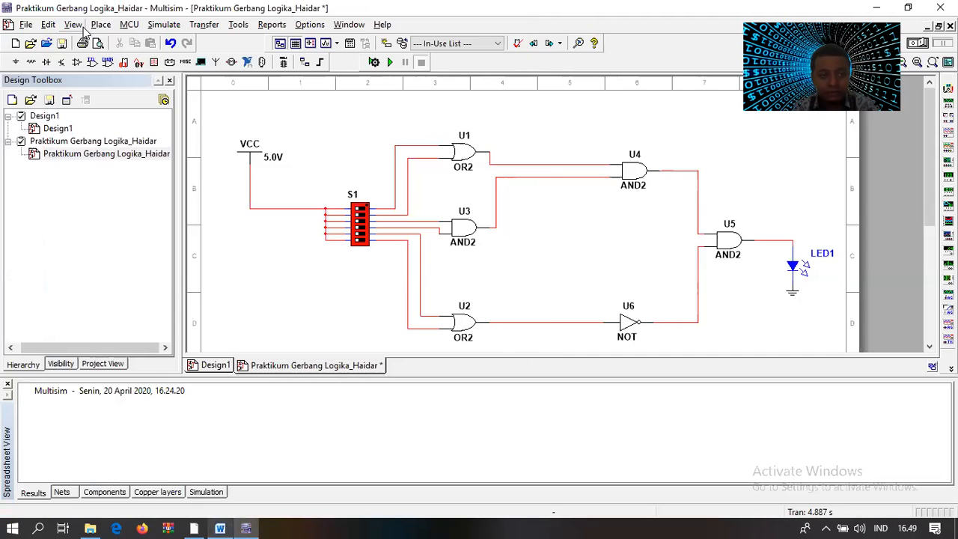
pyautogui.click(75, 24)
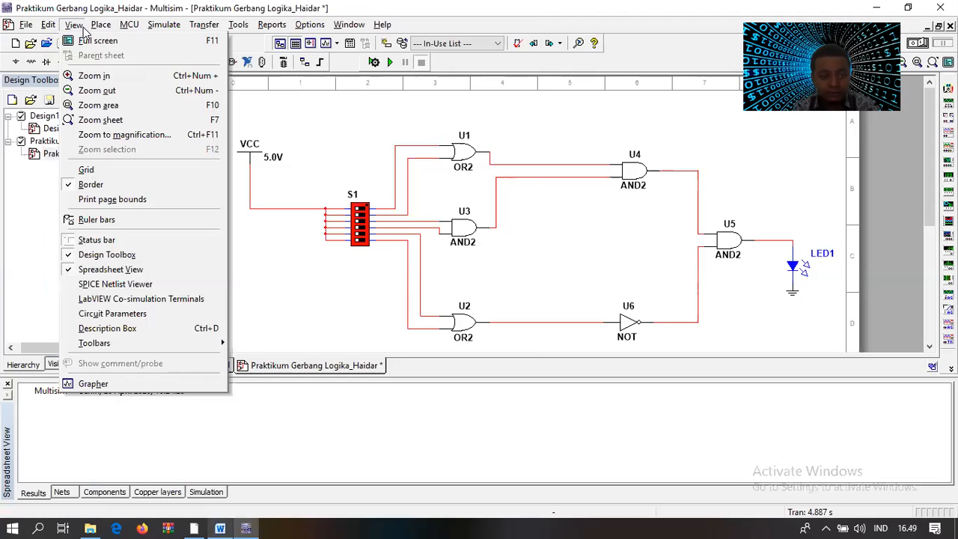
pyautogui.click(61, 25)
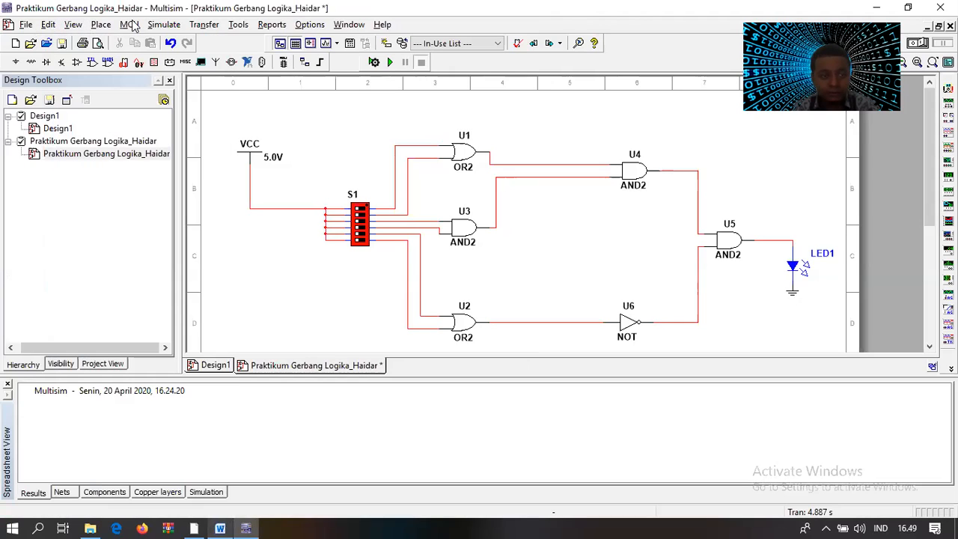
pyautogui.hotkey('alt', 't')
pyautogui.moveTo(349, 25)
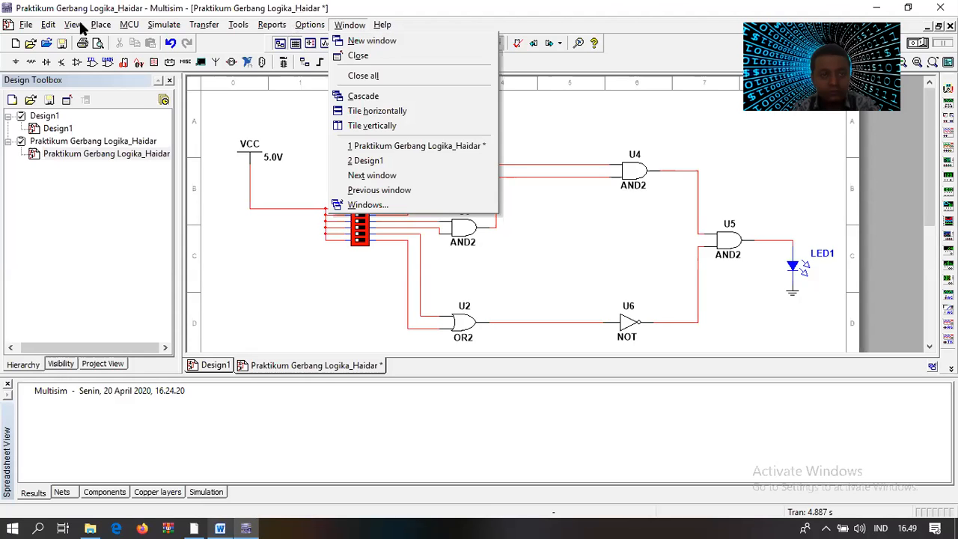
# - Insert the example1.tb7 title block at the lower-right corner of the schematic sheet, below the circuit
pyautogui.moveTo(103, 24)
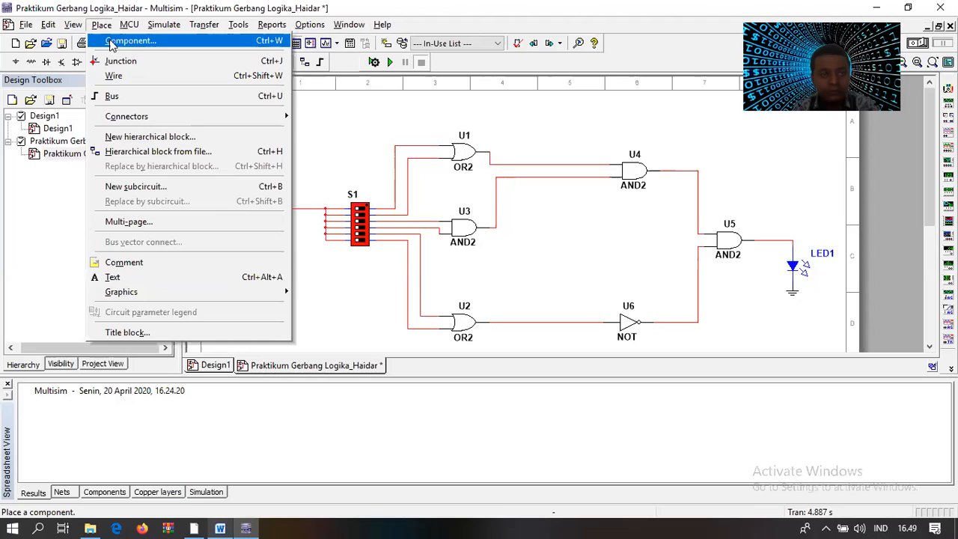
pyautogui.click(187, 331)
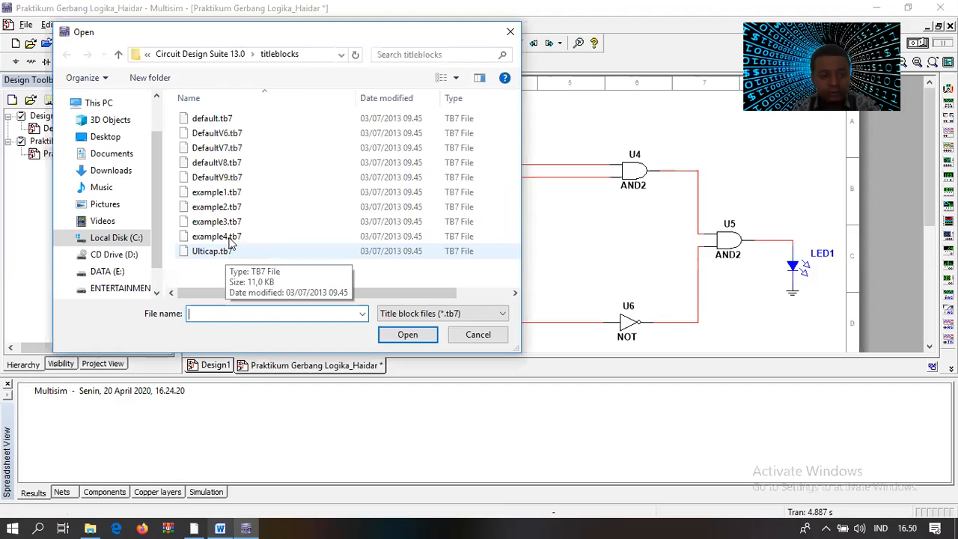
pyautogui.doubleClick(244, 191)
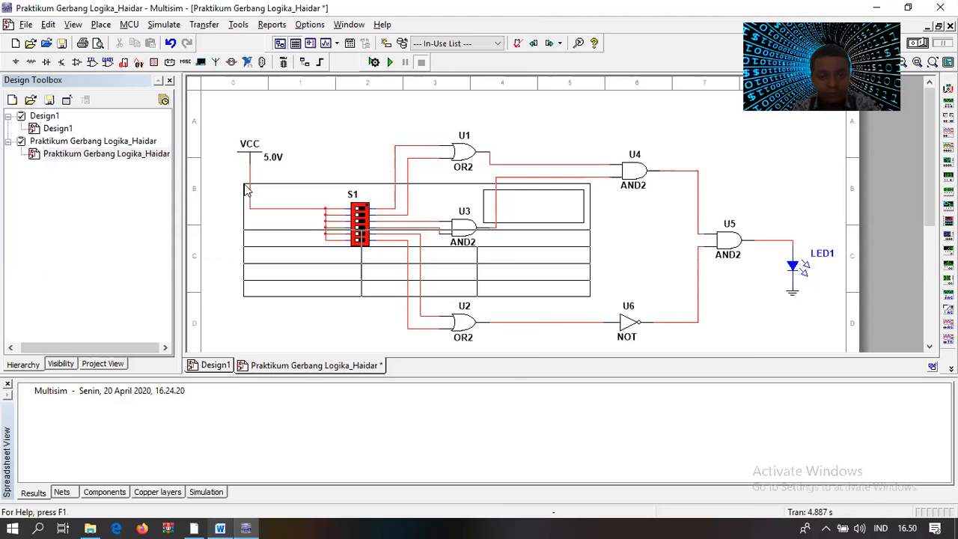
pyautogui.scroll(-1, 404, 303)
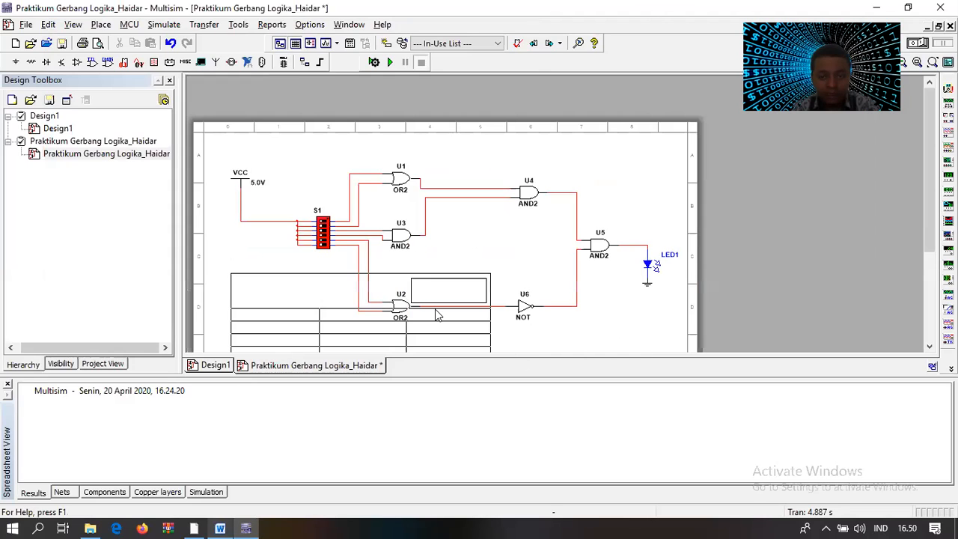
pyautogui.scroll(-3, 405, 308)
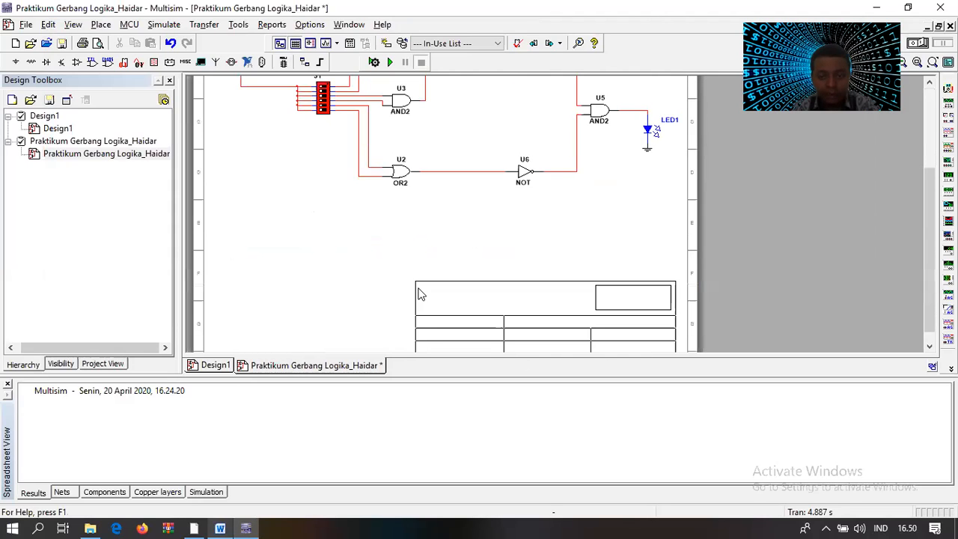
pyautogui.click(470, 268)
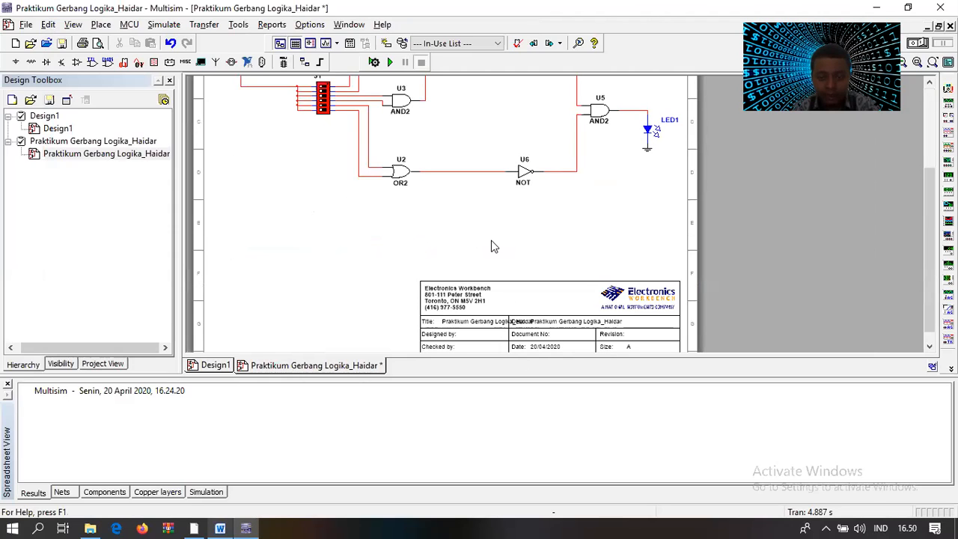
# - Open the inserted title block for editing and enter the designer's name in its Designed by field
pyautogui.scroll(-1, 493, 246)
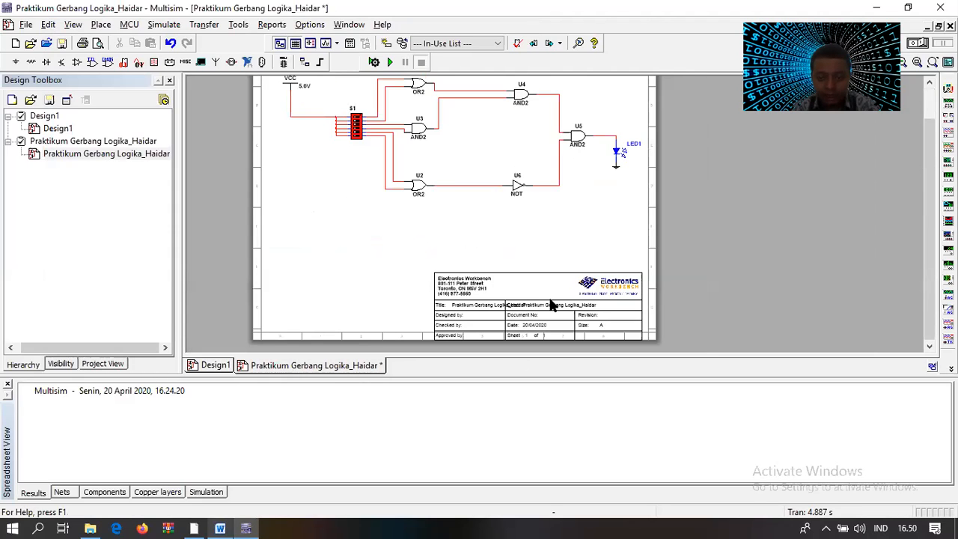
pyautogui.scroll(2, 550, 305)
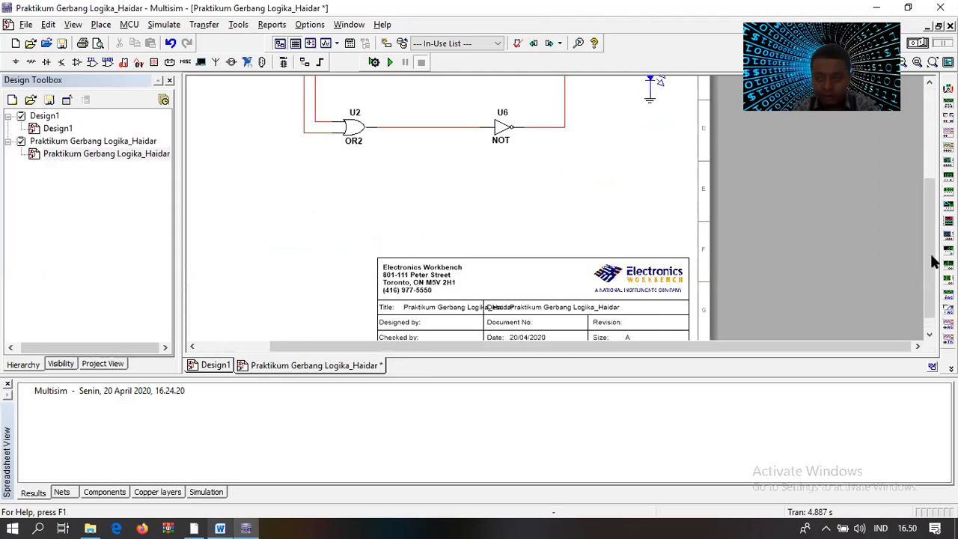
pyautogui.moveTo(932, 255); pyautogui.dragTo(930, 272)
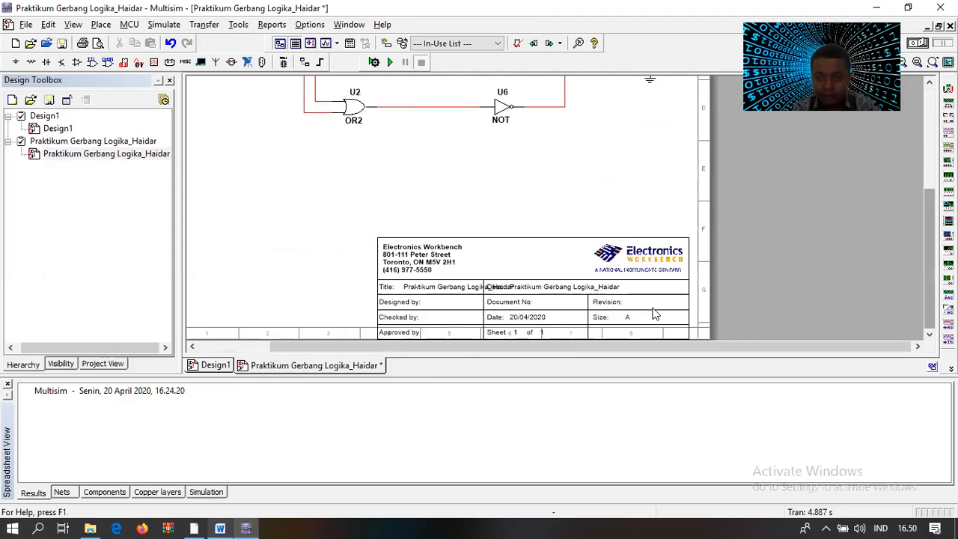
pyautogui.scroll(2, 653, 314)
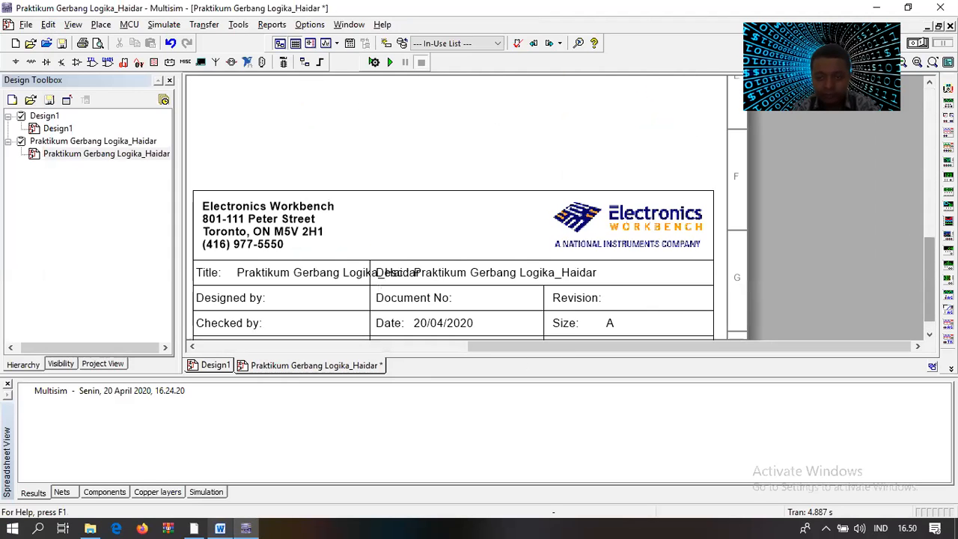
pyautogui.scroll(-1, 842, 322)
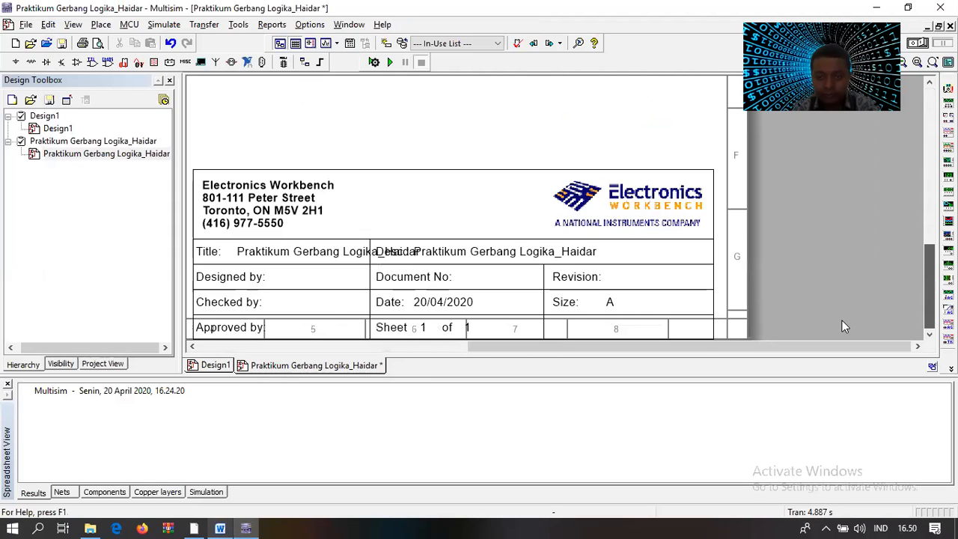
pyautogui.hscroll(-2, 405, 294)
pyautogui.click(416, 278)
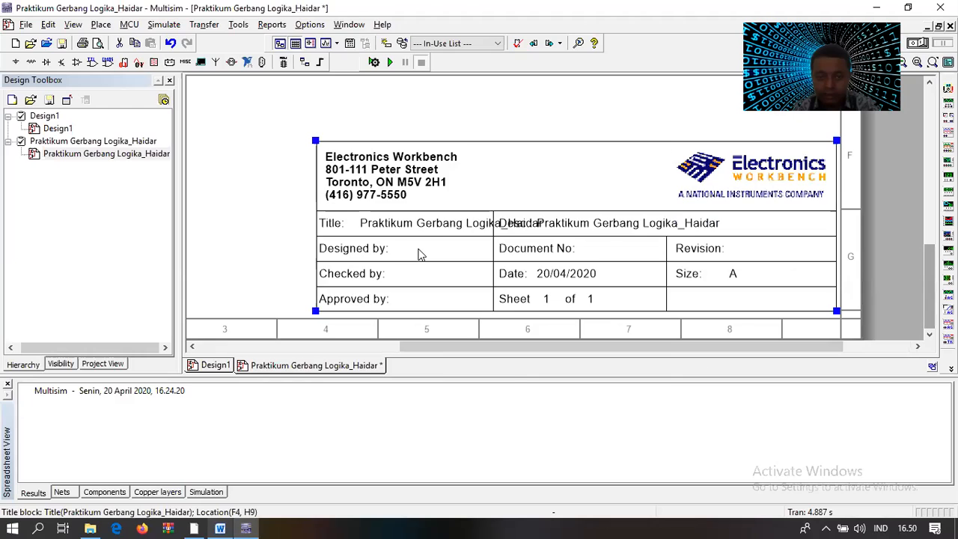
pyautogui.doubleClick(419, 254)
pyautogui.rightClick(420, 252)
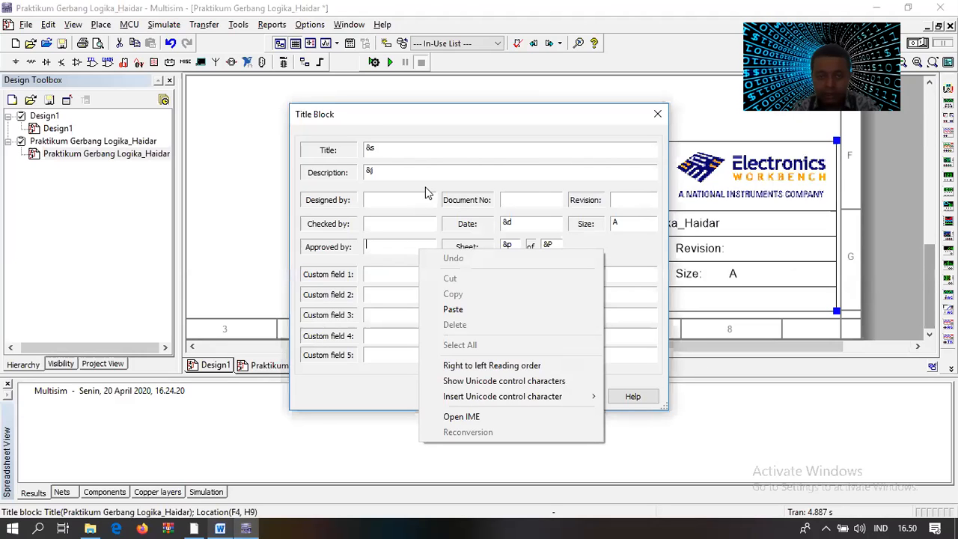
pyautogui.click(390, 245)
pyautogui.click(379, 202)
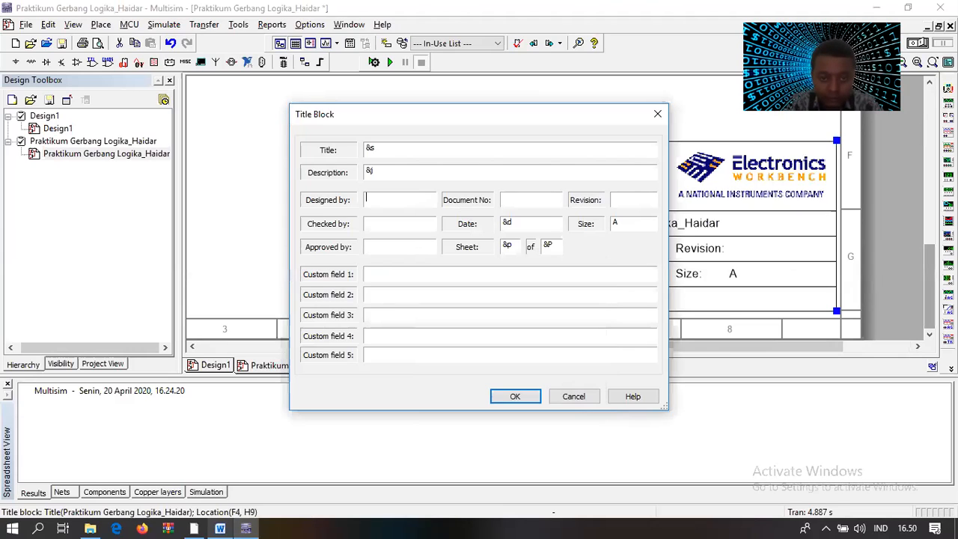
pyautogui.write('Haidar')
# - Enter the reviewer's initials in the title block's Checked by and Approved by fields
pyautogui.press('Tab')
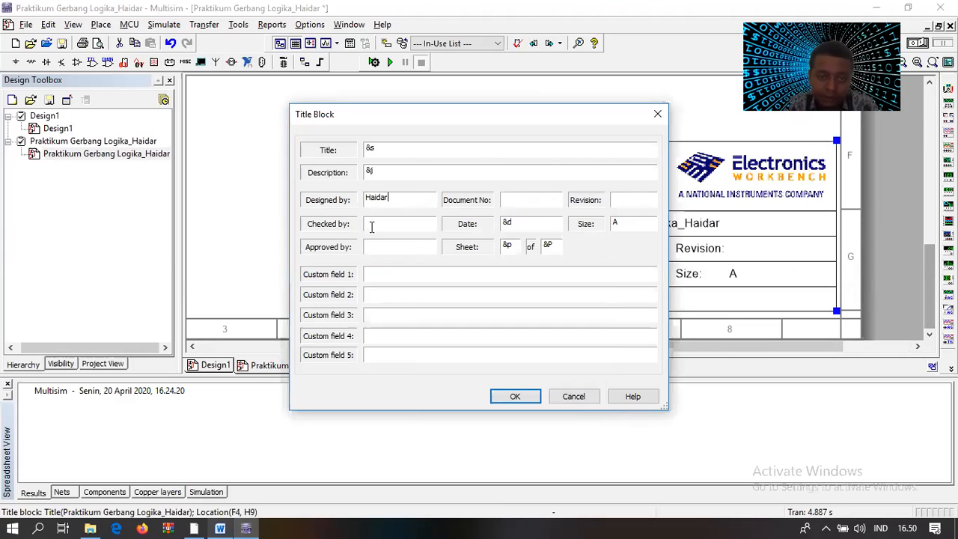
pyautogui.write('L')
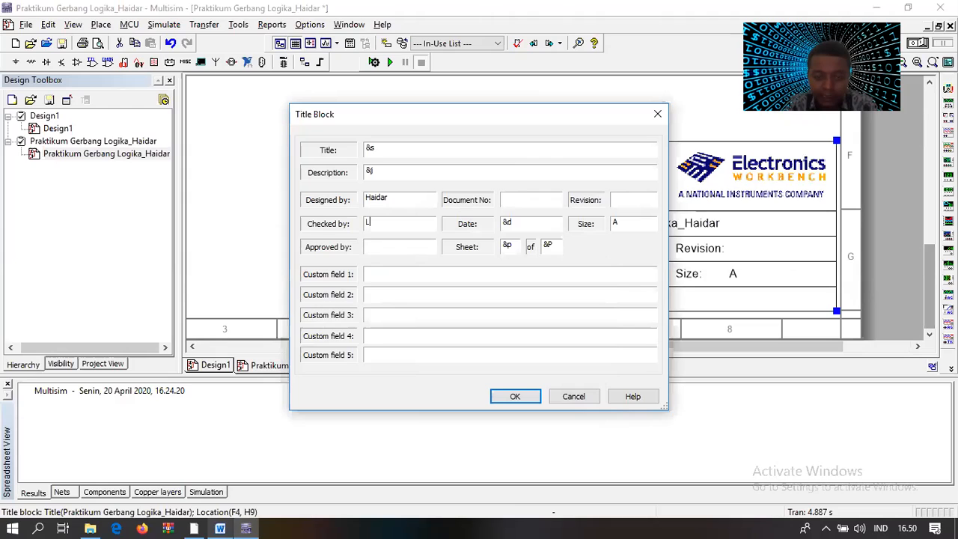
pyautogui.press('BackSpace')
pyautogui.write('LRH')
pyautogui.click(376, 250)
pyautogui.write('LRH')
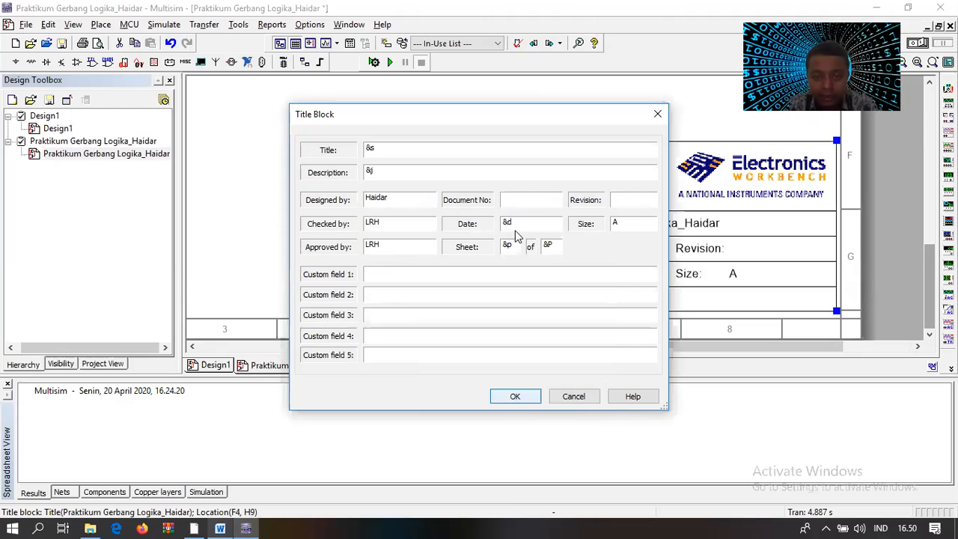
# - Replace the title block's date with 20 April 2020 and apply the title block entries
pyautogui.moveTo(525, 224); pyautogui.dragTo(448, 219)
pyautogui.write('2')
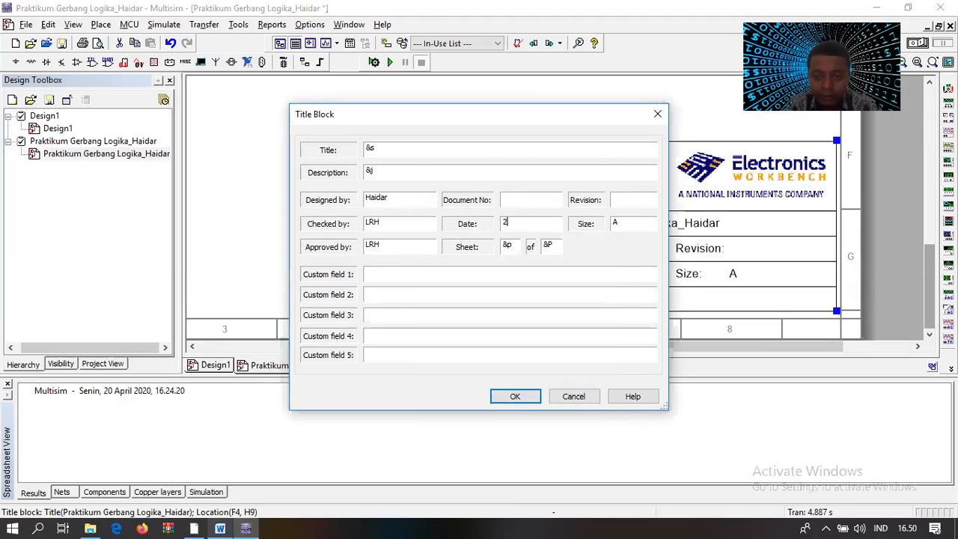
pyautogui.write('0 April 2020')
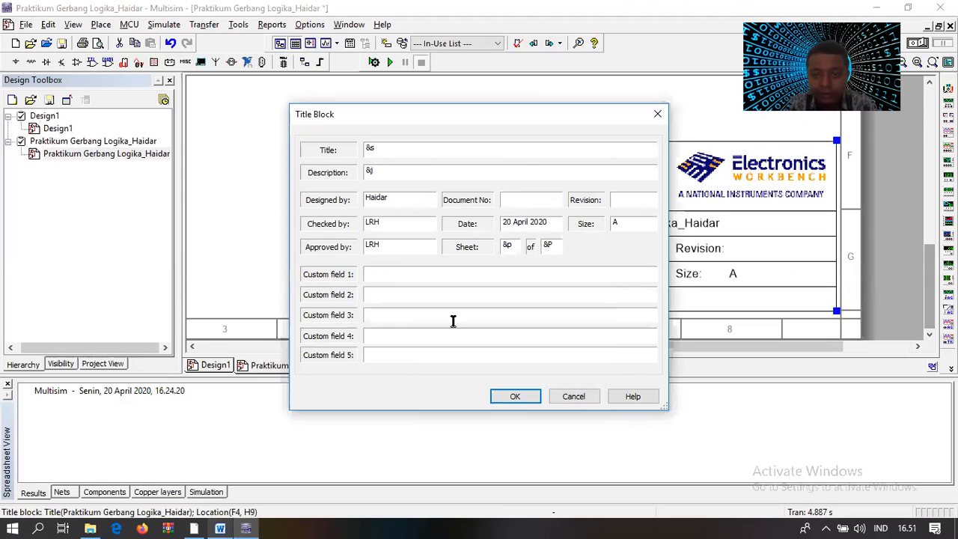
pyautogui.click(514, 396)
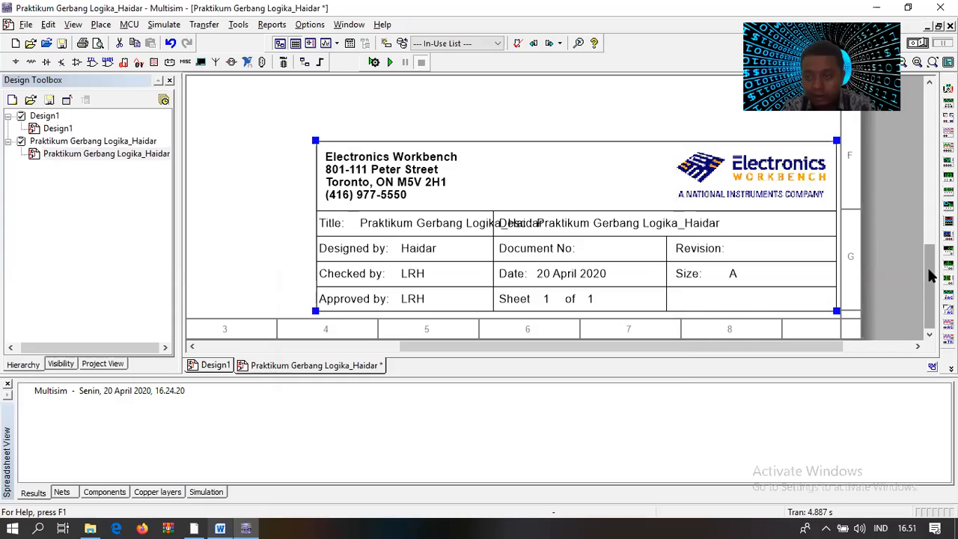
# - Save the design as a Multisim 13 file named Praktikum Gerbang Logika plus an underscore and the designer's name, replacing the existing file
pyautogui.scroll(5, 827, 329)
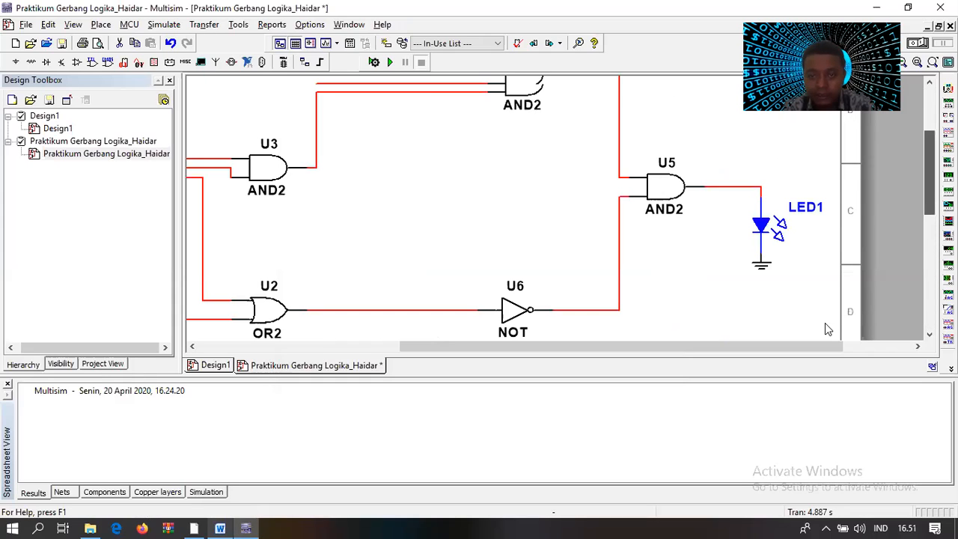
pyautogui.moveTo(673, 350); pyautogui.dragTo(603, 350)
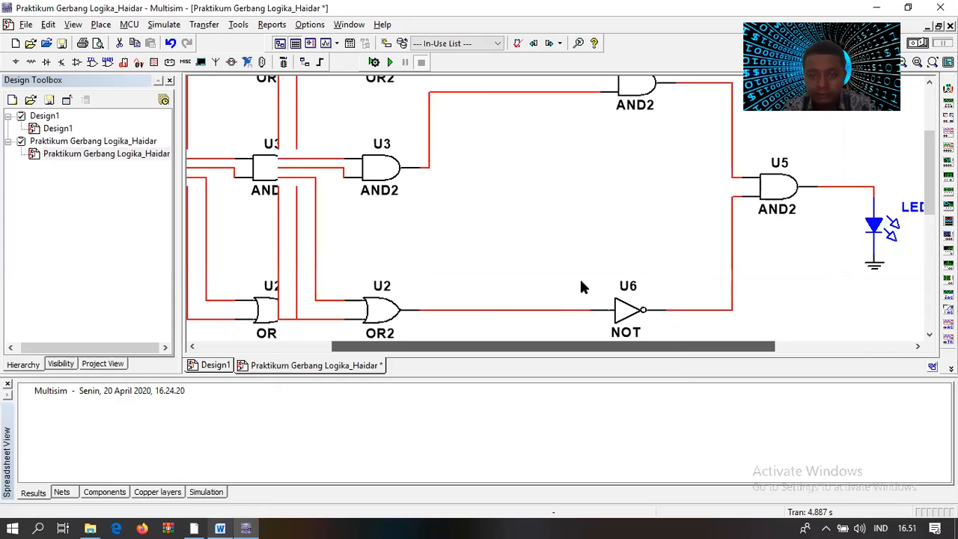
pyautogui.scroll(5, 581, 287)
pyautogui.scroll(-5, 582, 287)
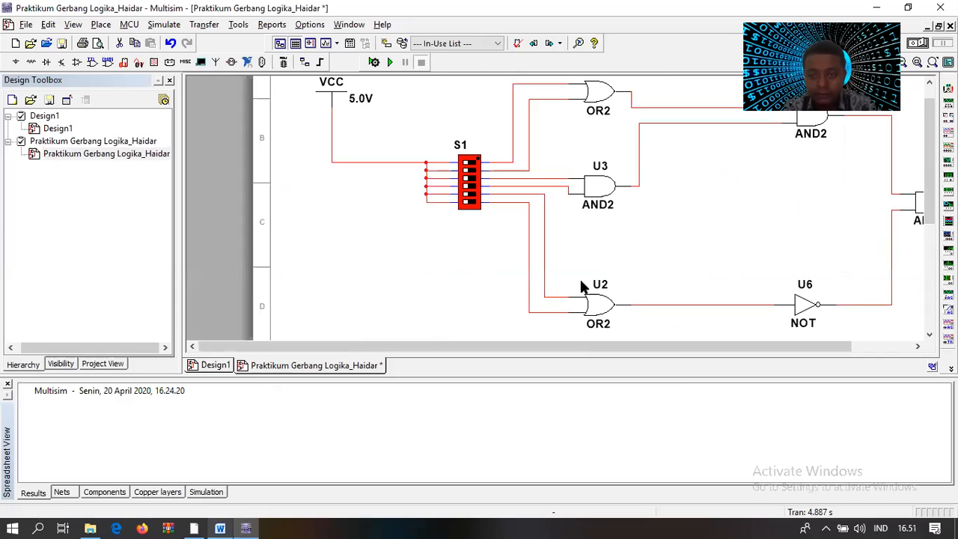
pyautogui.scroll(-2, 581, 285)
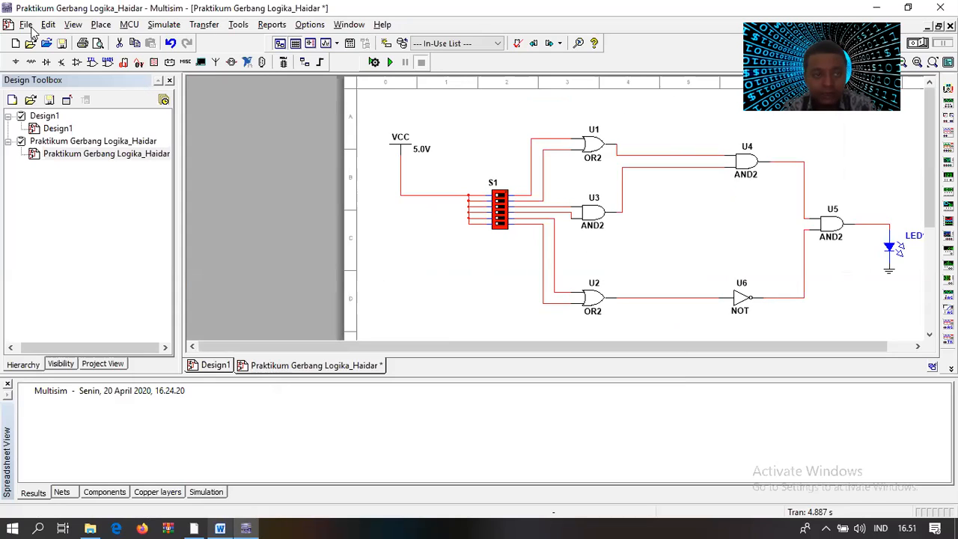
pyautogui.hotkey('alt', 'f')
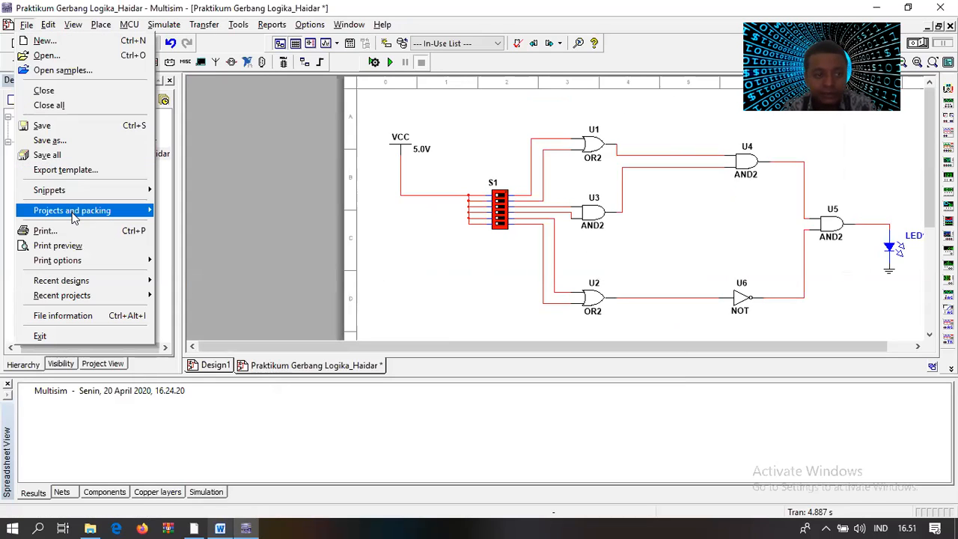
pyautogui.click(88, 143)
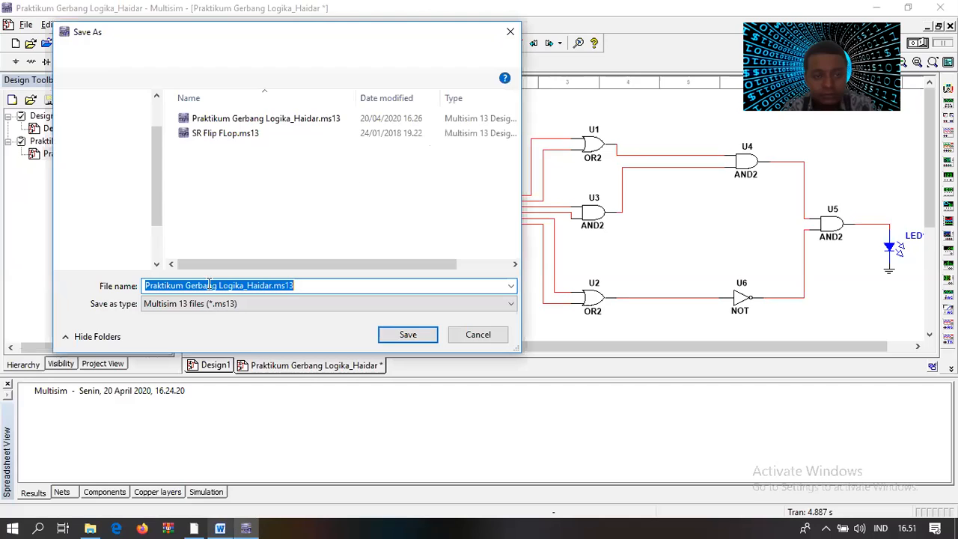
pyautogui.click(272, 285)
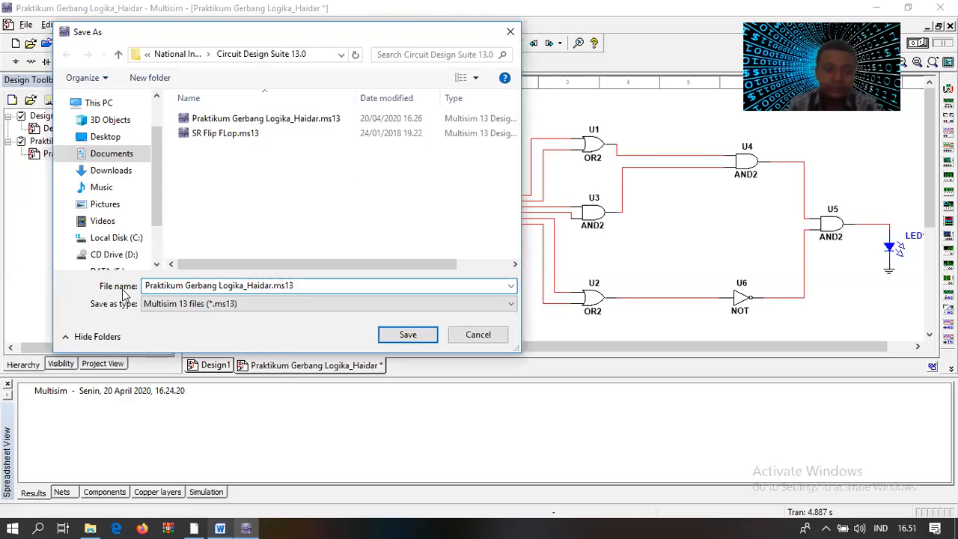
pyautogui.hotkey('shift', 'Home')
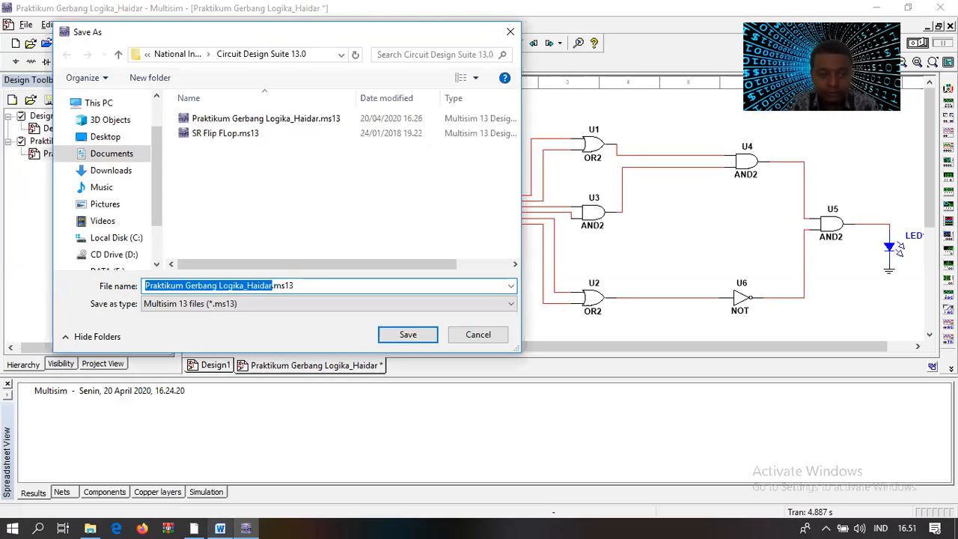
pyautogui.write('Praktikum Gerbang Logika')
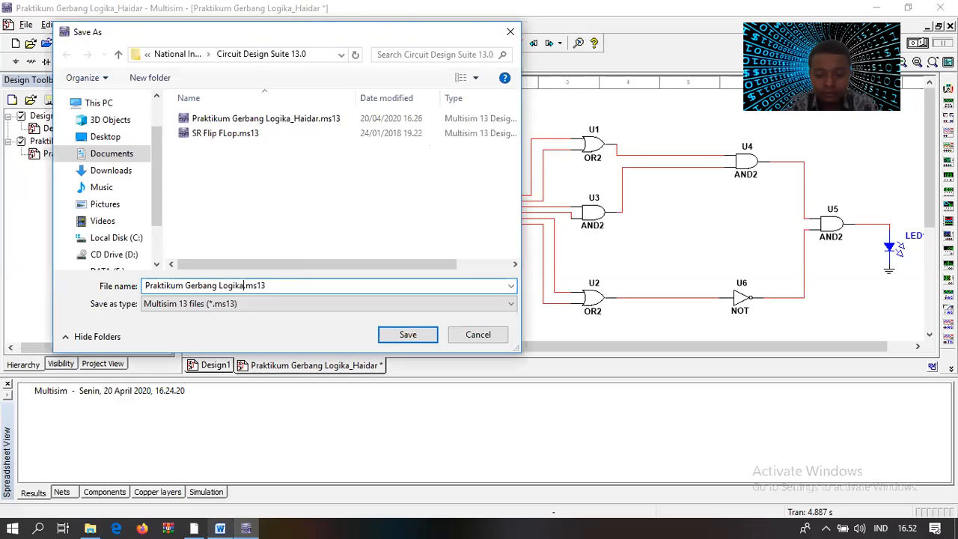
pyautogui.write('_Haidar')
pyautogui.click(398, 334)
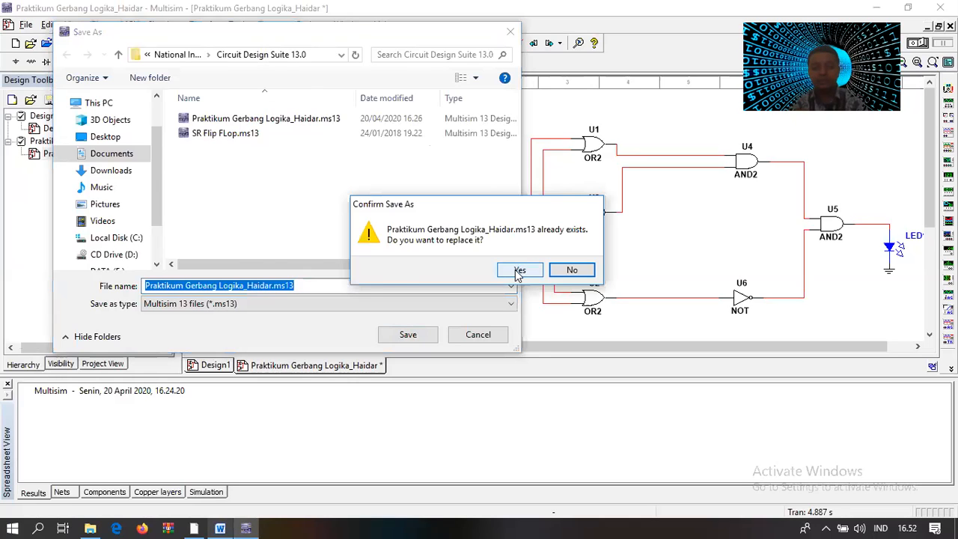
pyautogui.click(518, 271)
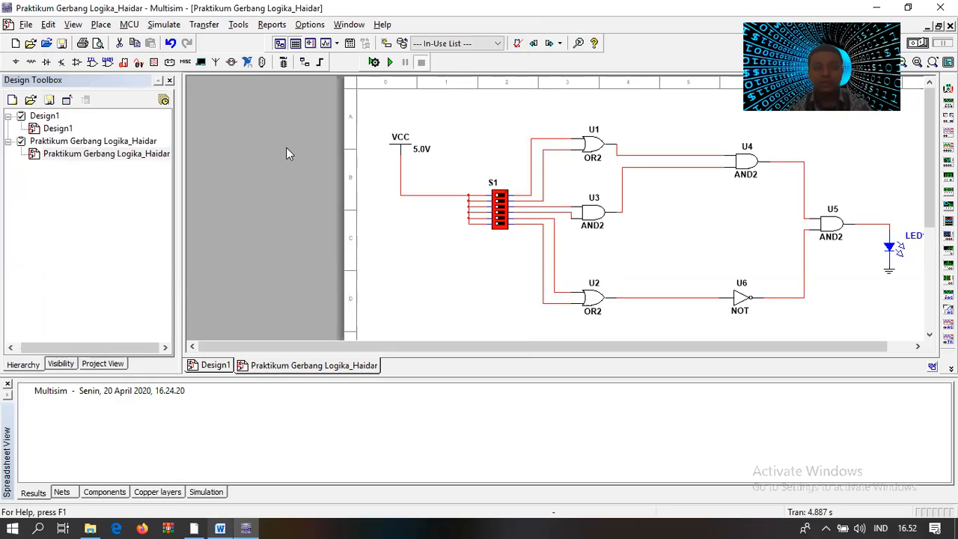
pyautogui.hotkey('alt', 't')
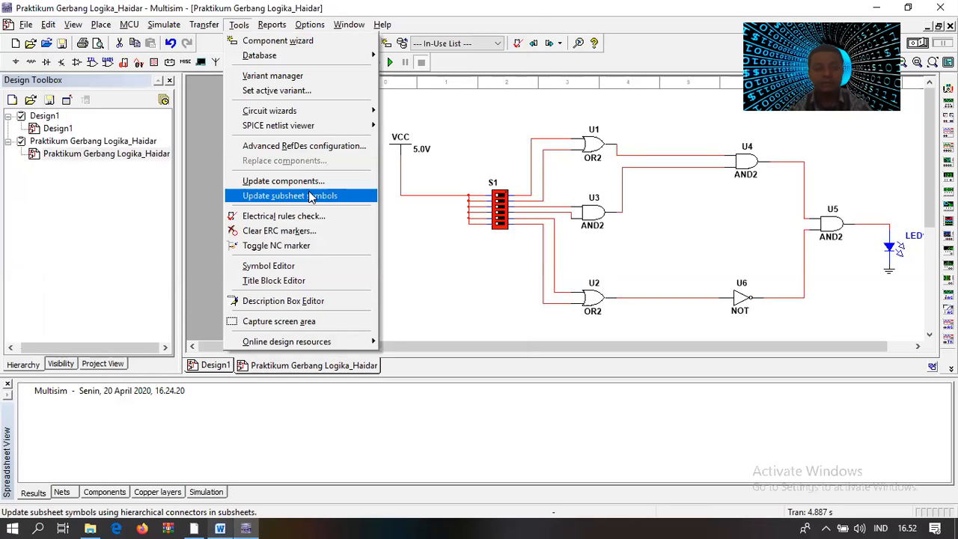
pyautogui.click(420, 283)
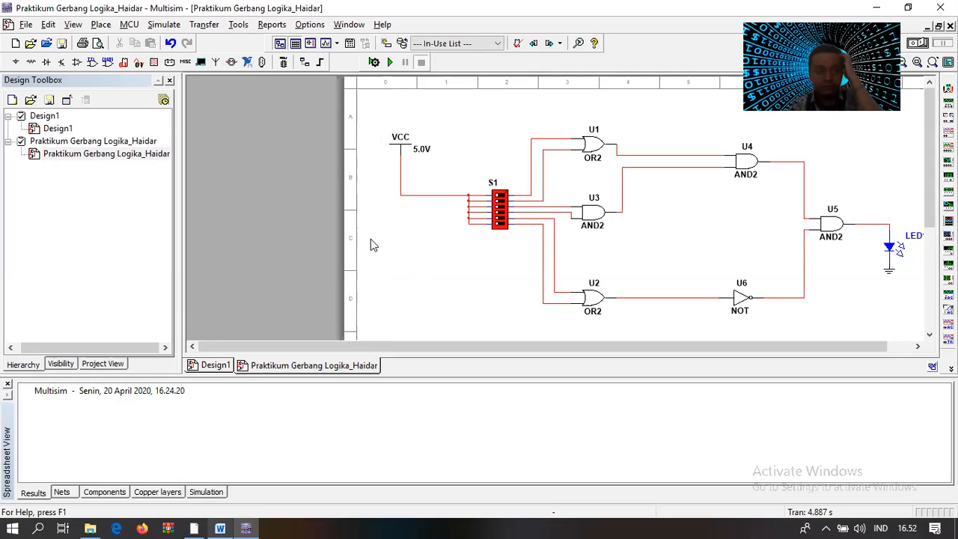
pyautogui.click(98, 26)
pyautogui.click(462, 254)
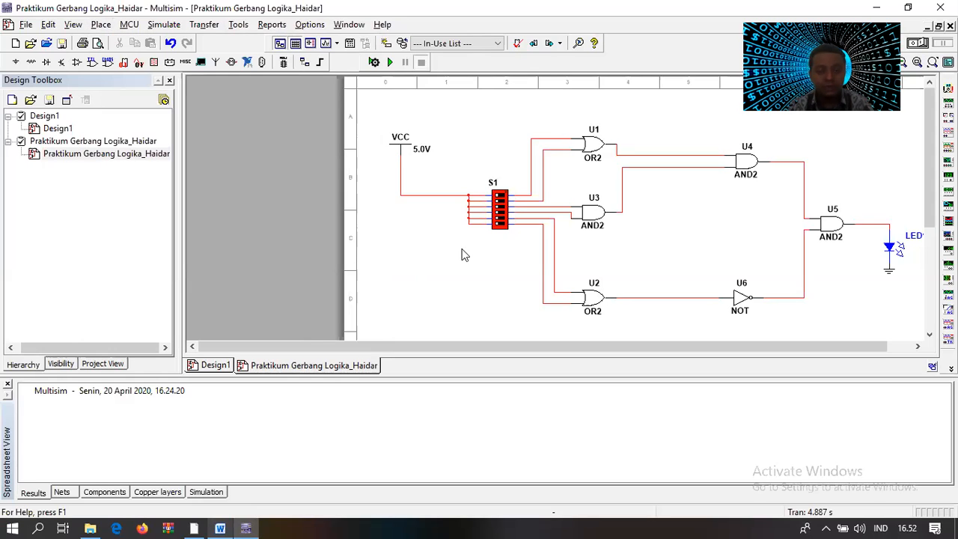
pyautogui.scroll(-1, 462, 254)
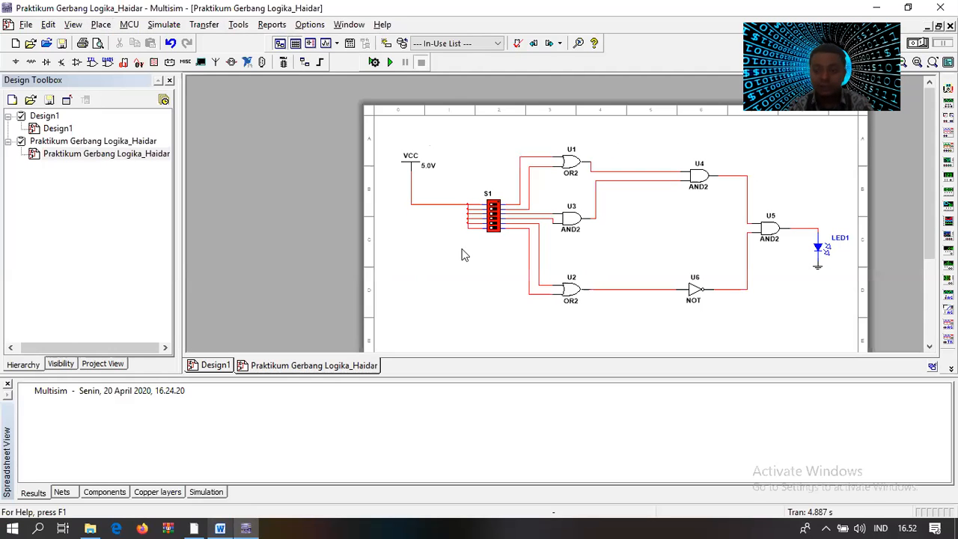
pyautogui.scroll(-1, 462, 255)
pyautogui.scroll(-2, 462, 254)
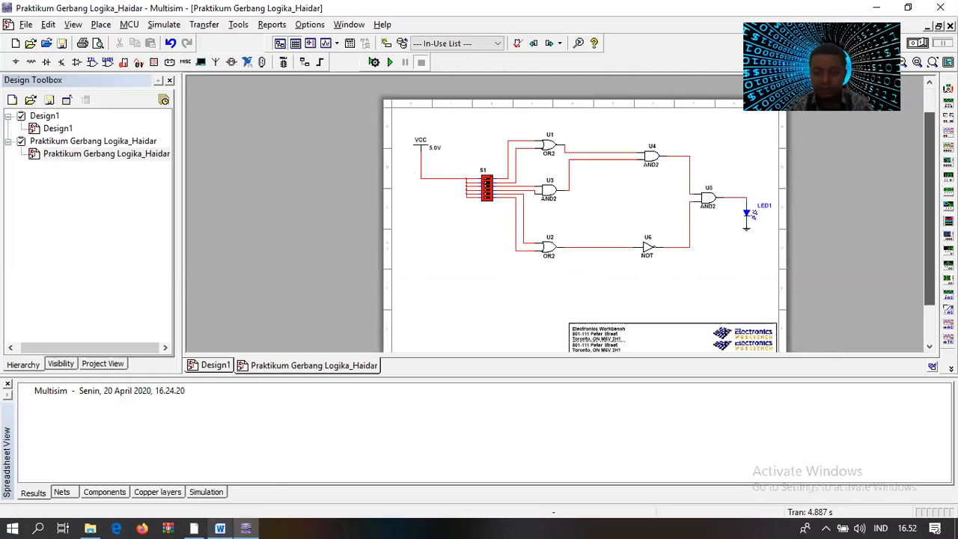
pyautogui.scroll(-1, 215, 520)
# - Switch to Word and review the worksheet's results table of switch inputs and LED outputs
pyautogui.hotkey('alt', 'Tab')
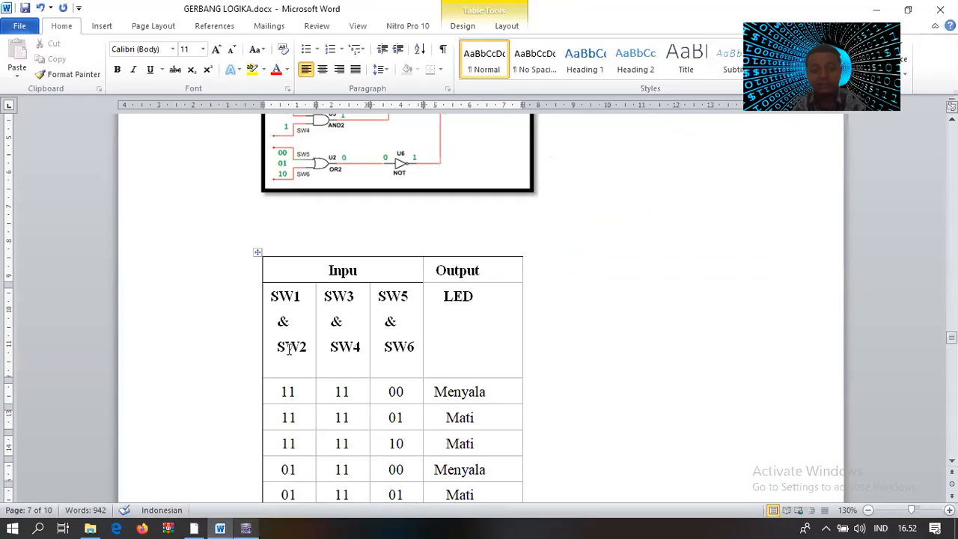
pyautogui.scroll(-2, 289, 349)
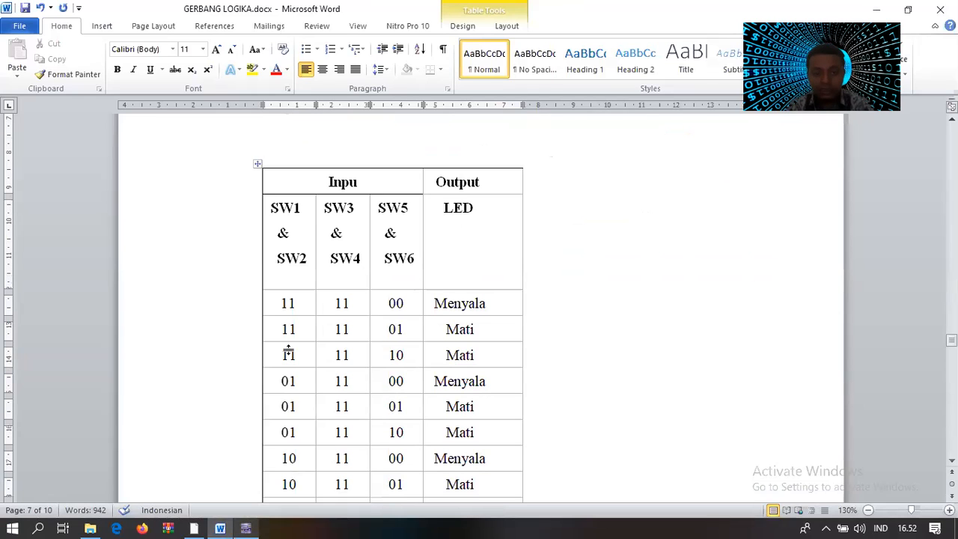
pyautogui.scroll(-1, 288, 349)
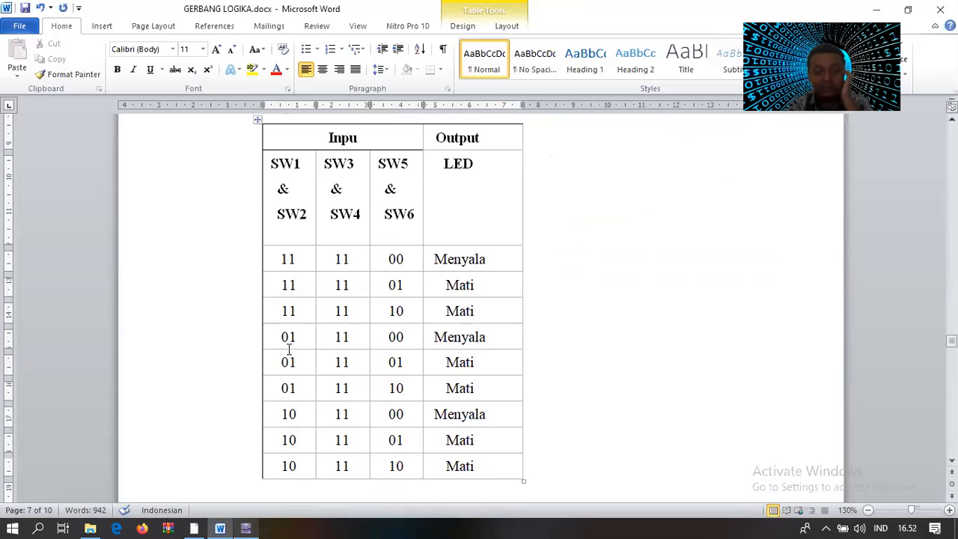
pyautogui.scroll(-4, 288, 350)
pyautogui.scroll(3, 288, 350)
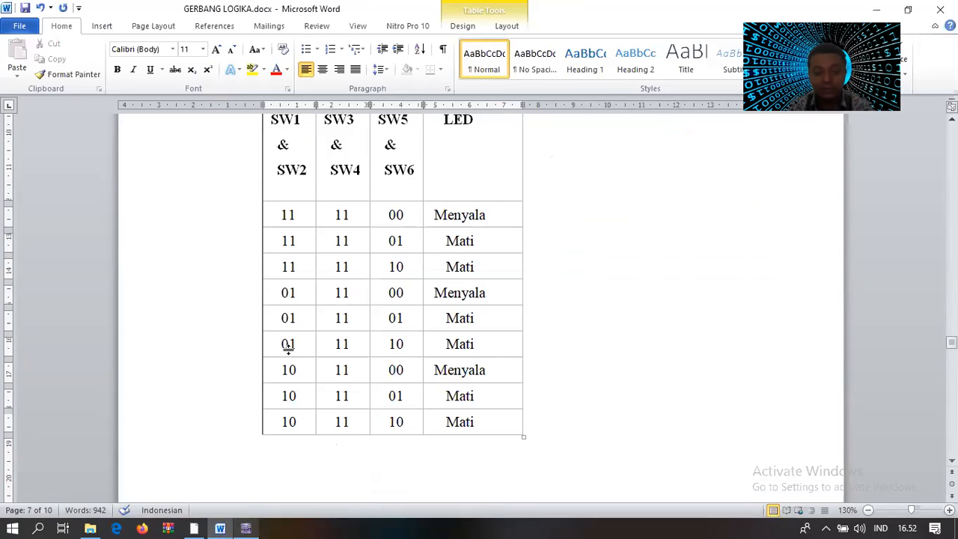
pyautogui.scroll(1, 289, 349)
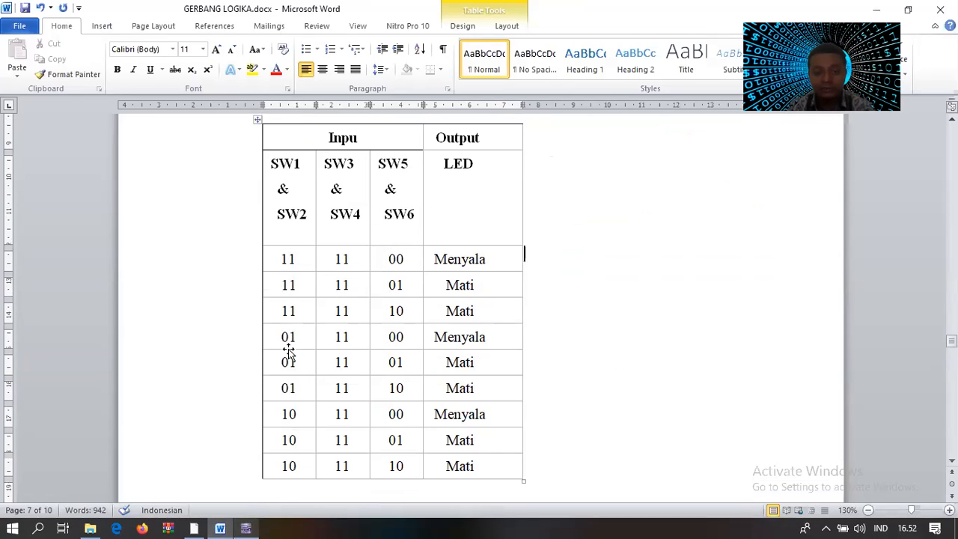
pyautogui.scroll(7, 289, 350)
pyautogui.scroll(-6, 288, 350)
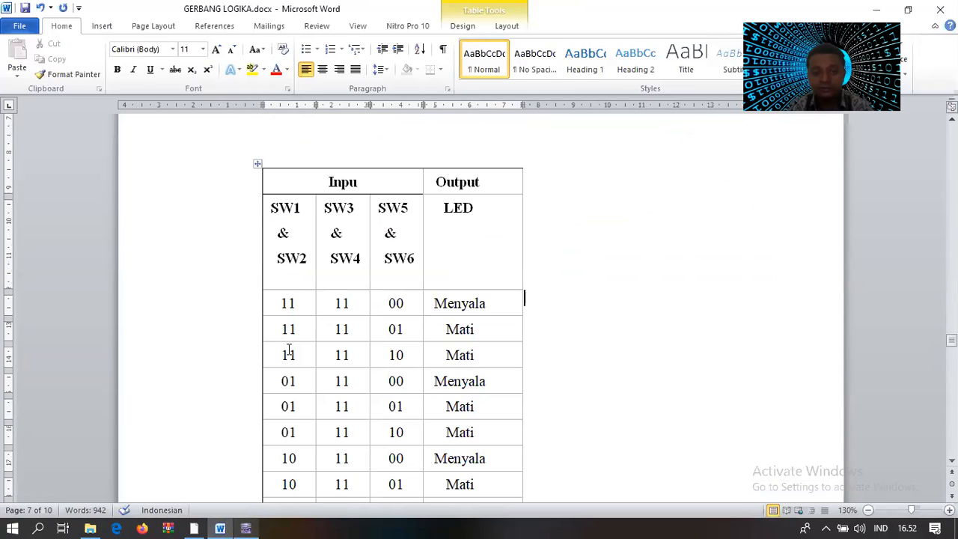
pyautogui.scroll(-1, 289, 434)
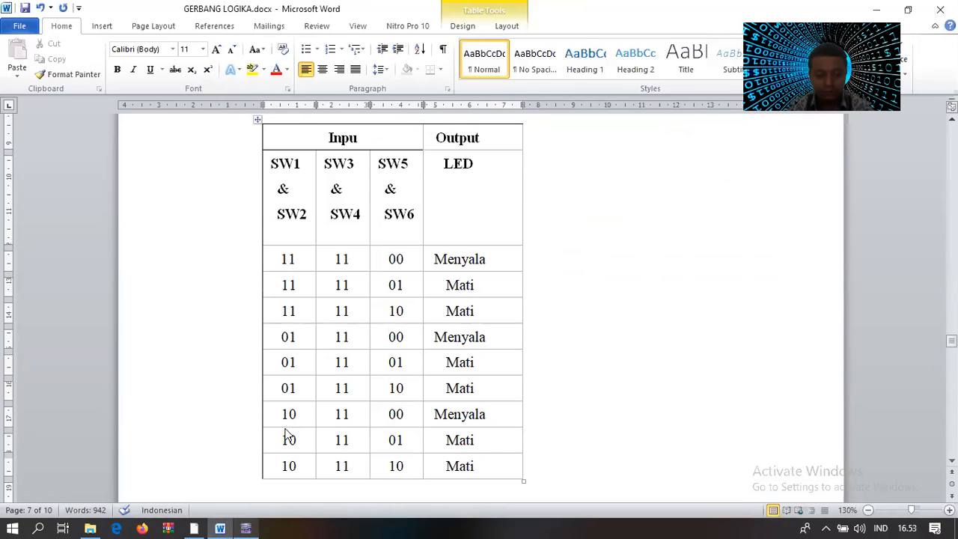
# - Check the Multisim schematic against the results table in Word and return to the schematic
pyautogui.click(228, 521)
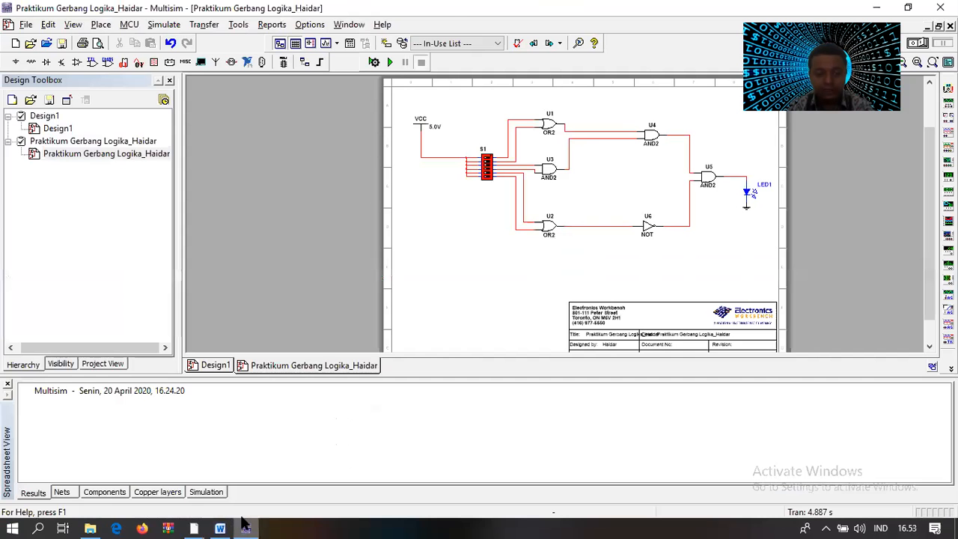
pyautogui.click(225, 527)
pyautogui.moveTo(255, 517)
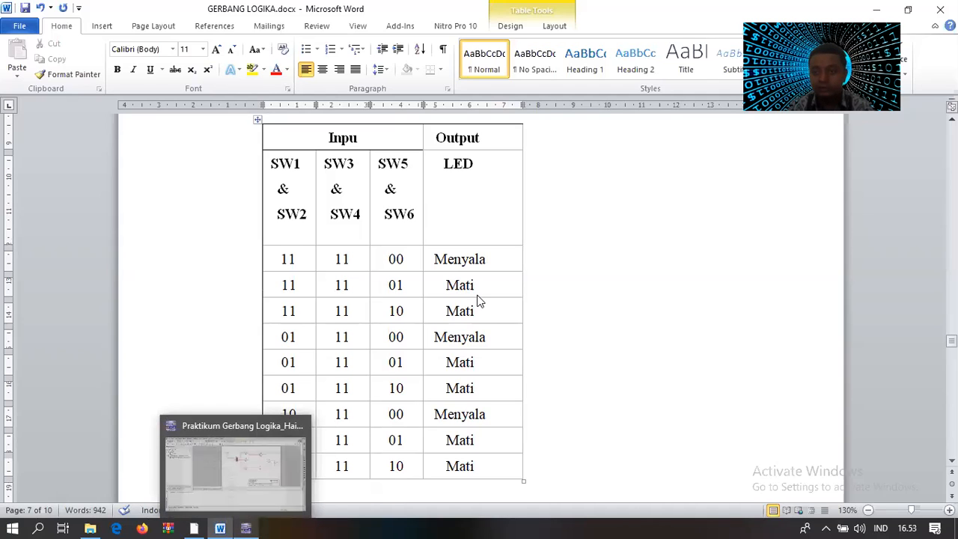
pyautogui.hotkey('alt', 'Tab')
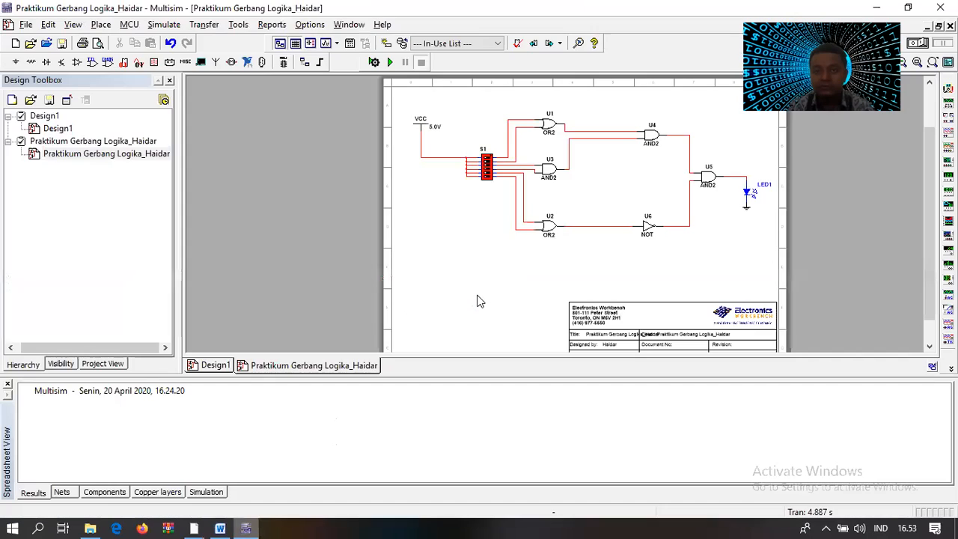